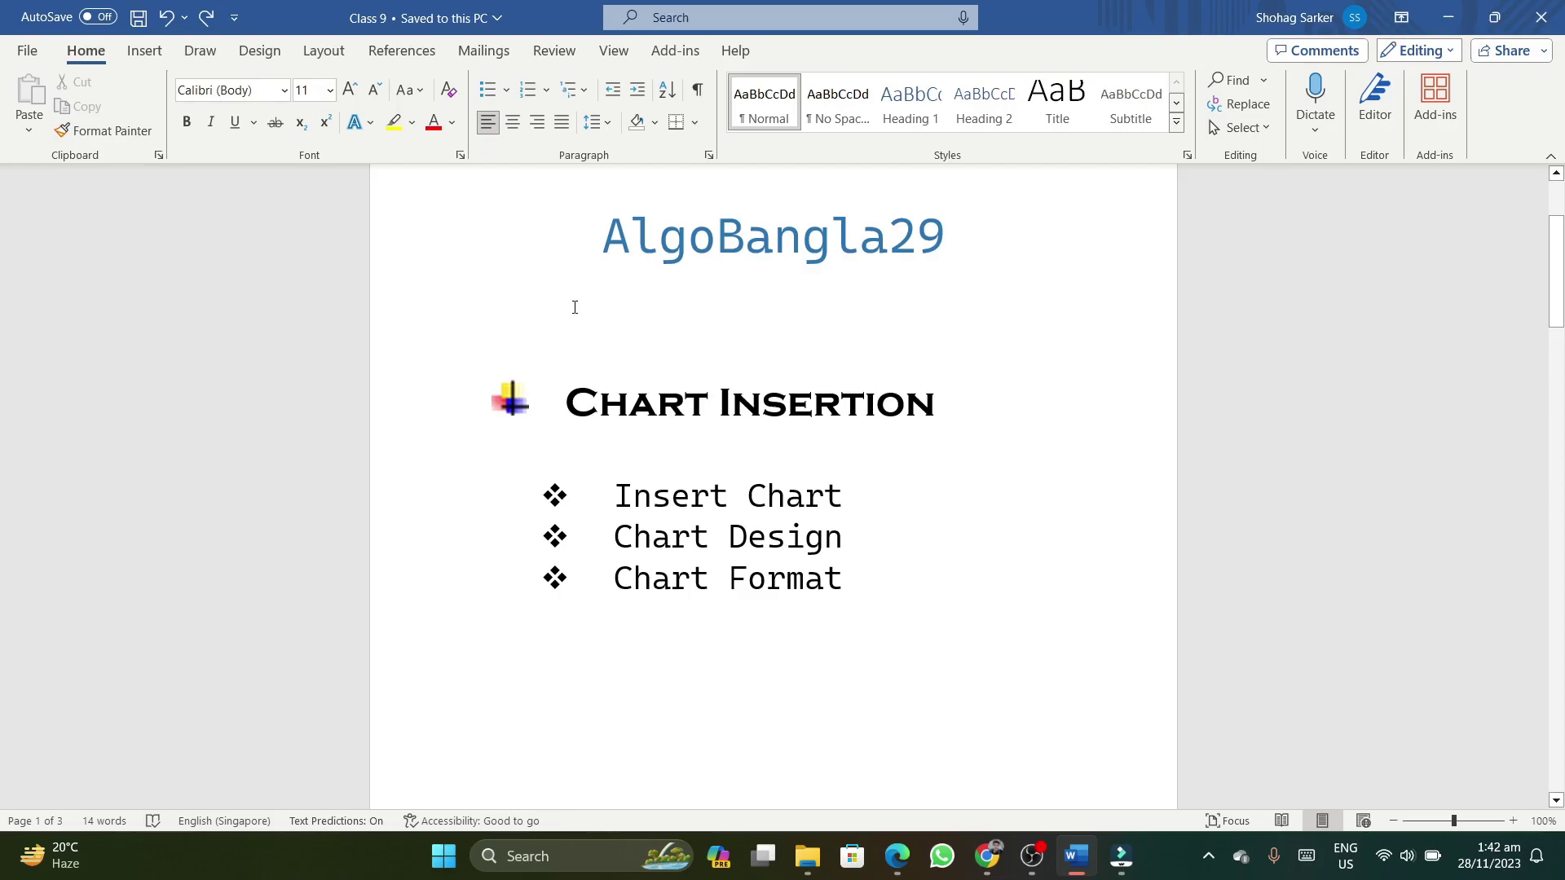
Switch to the Insert ribbon to reach the Chart button
{"action": "left_click", "coordinate": [147, 53]}
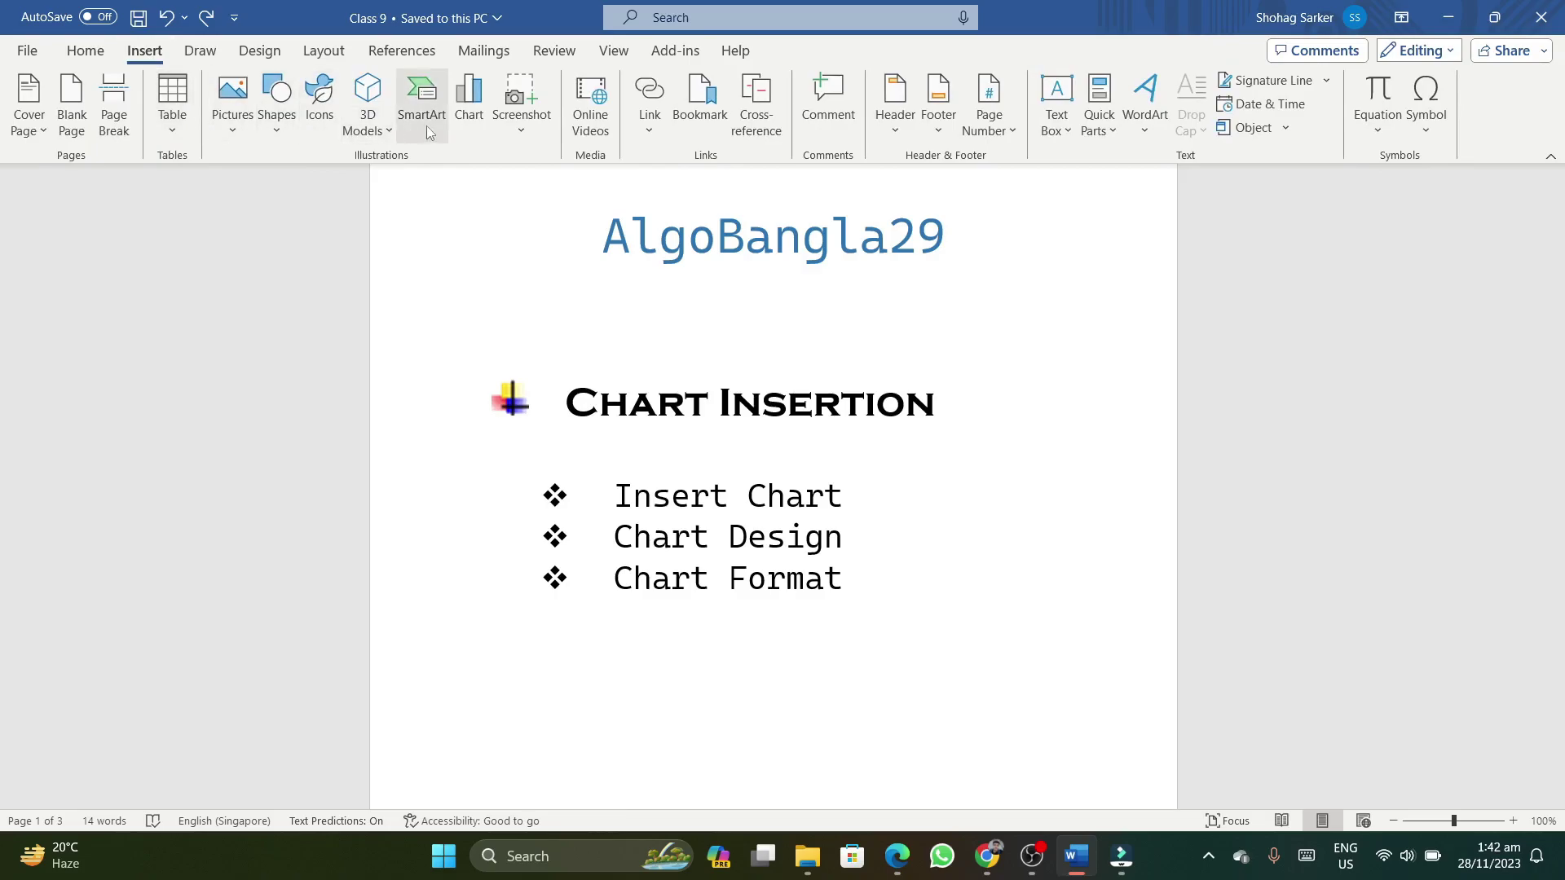
In the Insert Chart dialog, preview each chart category from Templates through Waterfall
{"action": "left_click", "coordinate": [478, 115]}
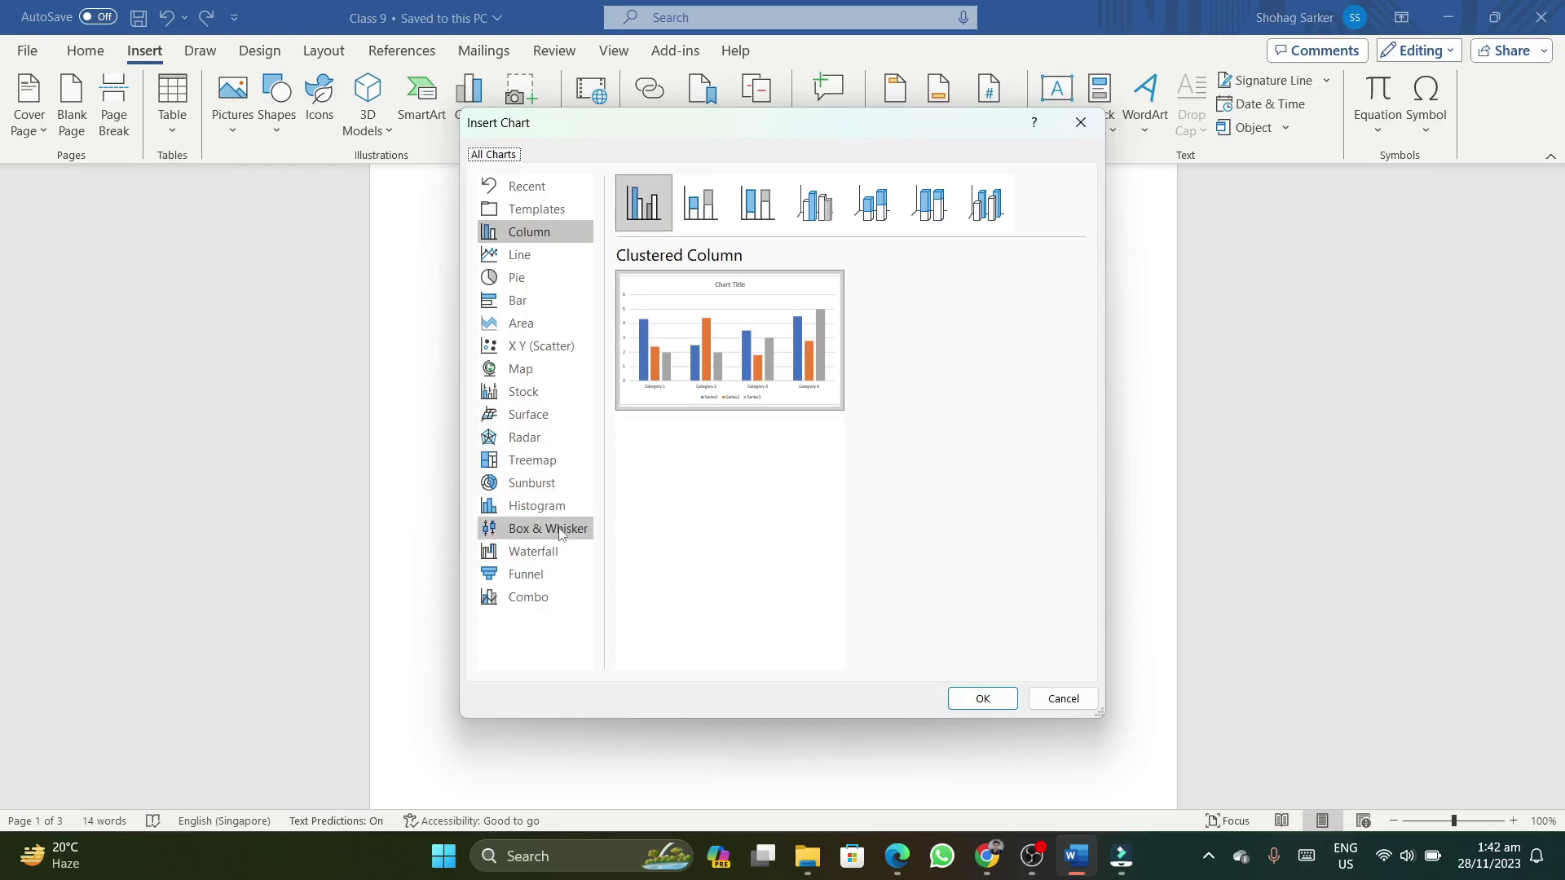
{"action": "left_click", "coordinate": [553, 211]}
{"action": "left_click", "coordinate": [549, 235]}
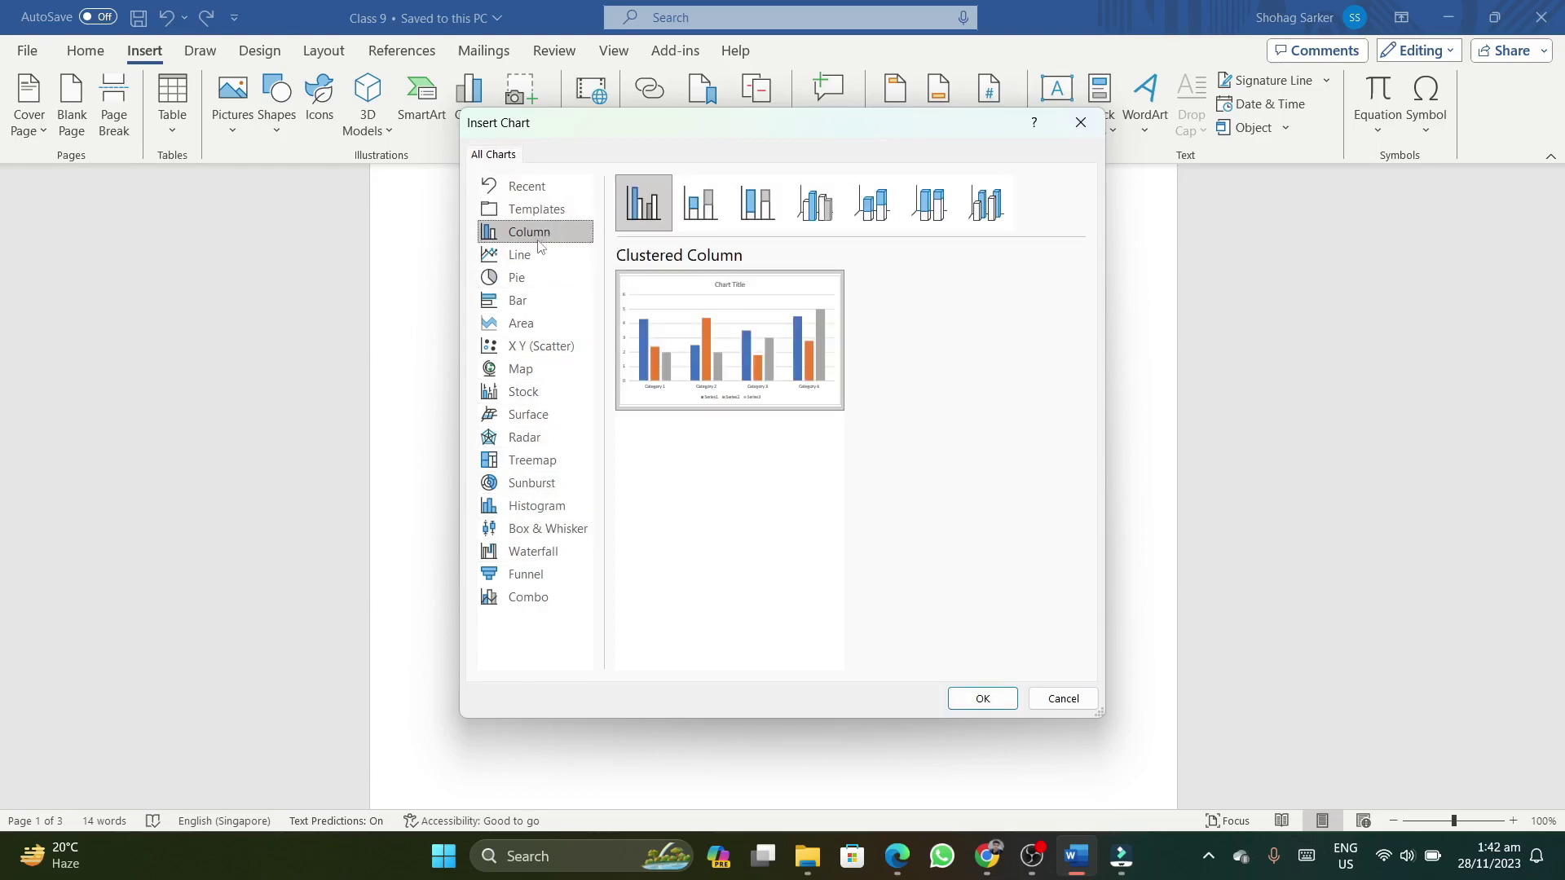
{"action": "left_click", "coordinate": [528, 255]}
{"action": "left_click", "coordinate": [530, 278]}
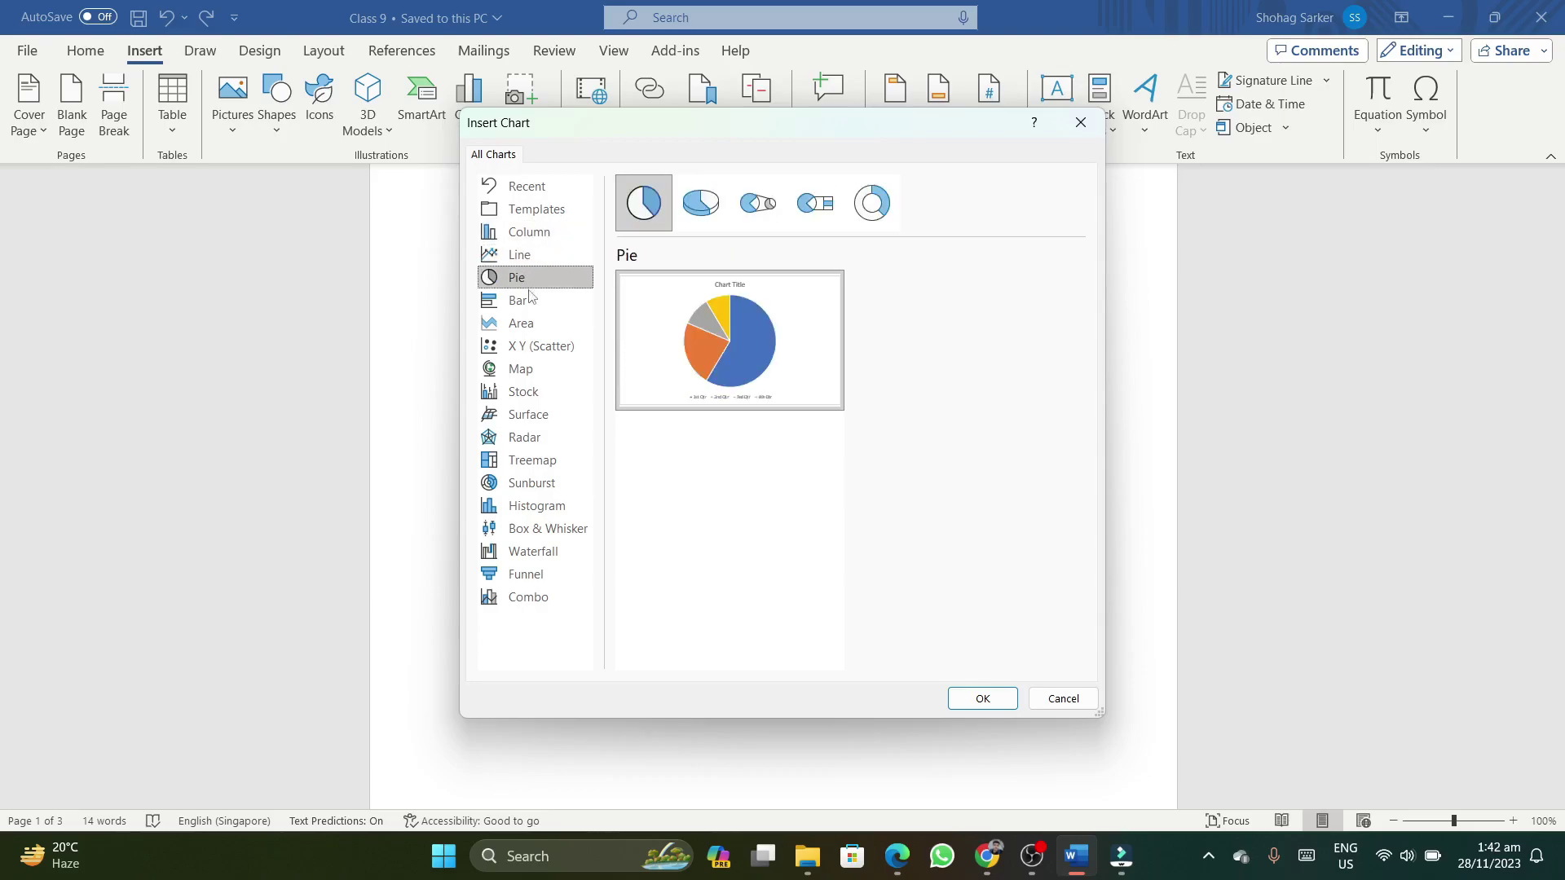
{"action": "left_click", "coordinate": [529, 301]}
{"action": "left_click", "coordinate": [527, 324]}
{"action": "left_click", "coordinate": [530, 346]}
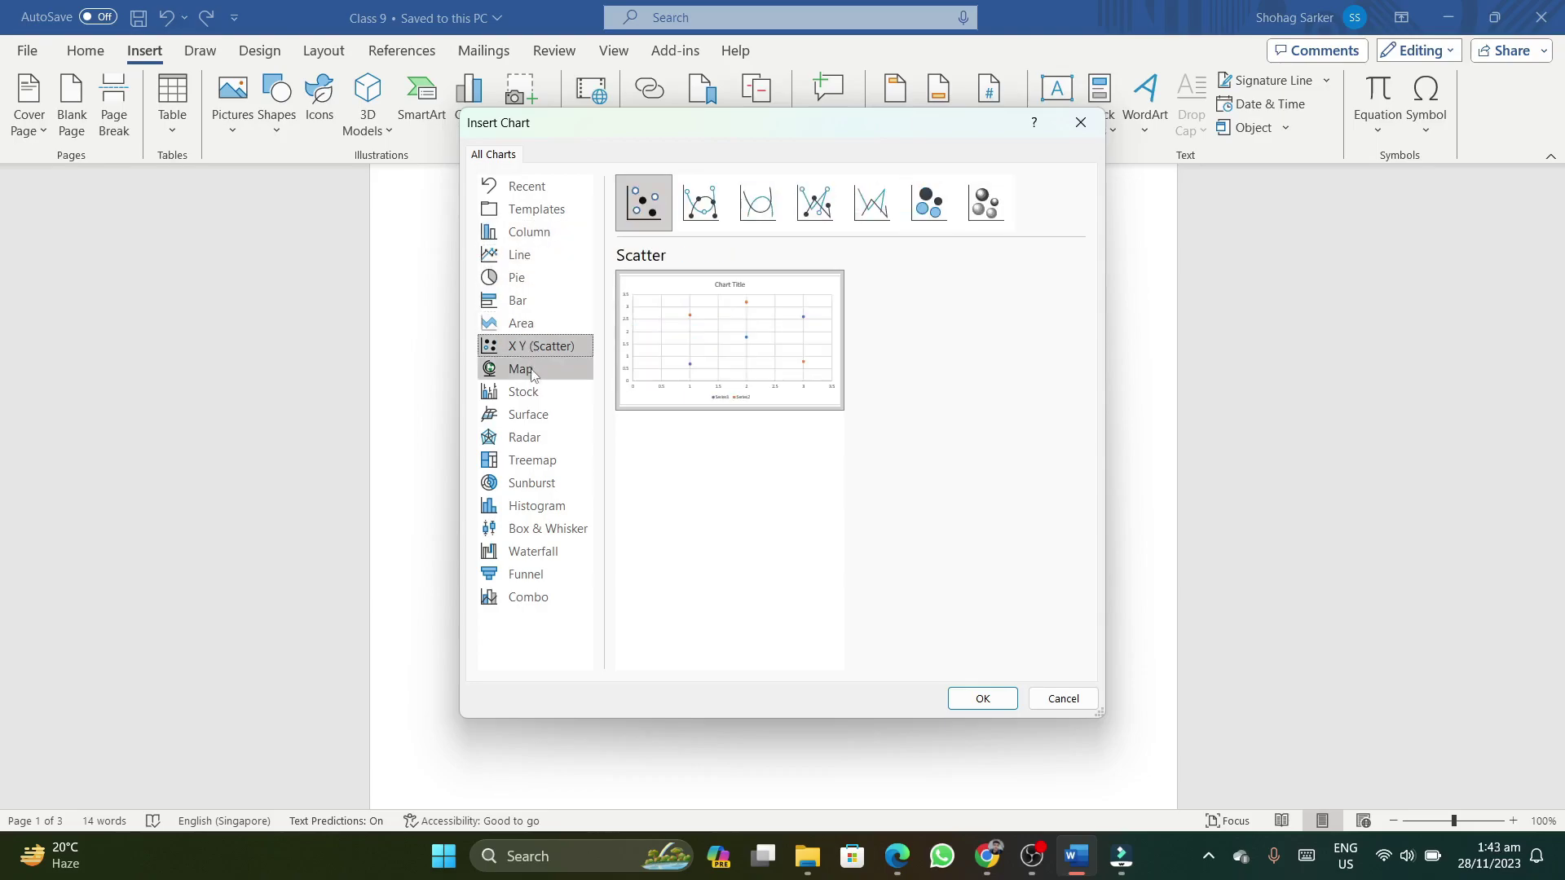
{"action": "left_click", "coordinate": [531, 369]}
{"action": "left_click", "coordinate": [535, 394]}
{"action": "left_click", "coordinate": [532, 415]}
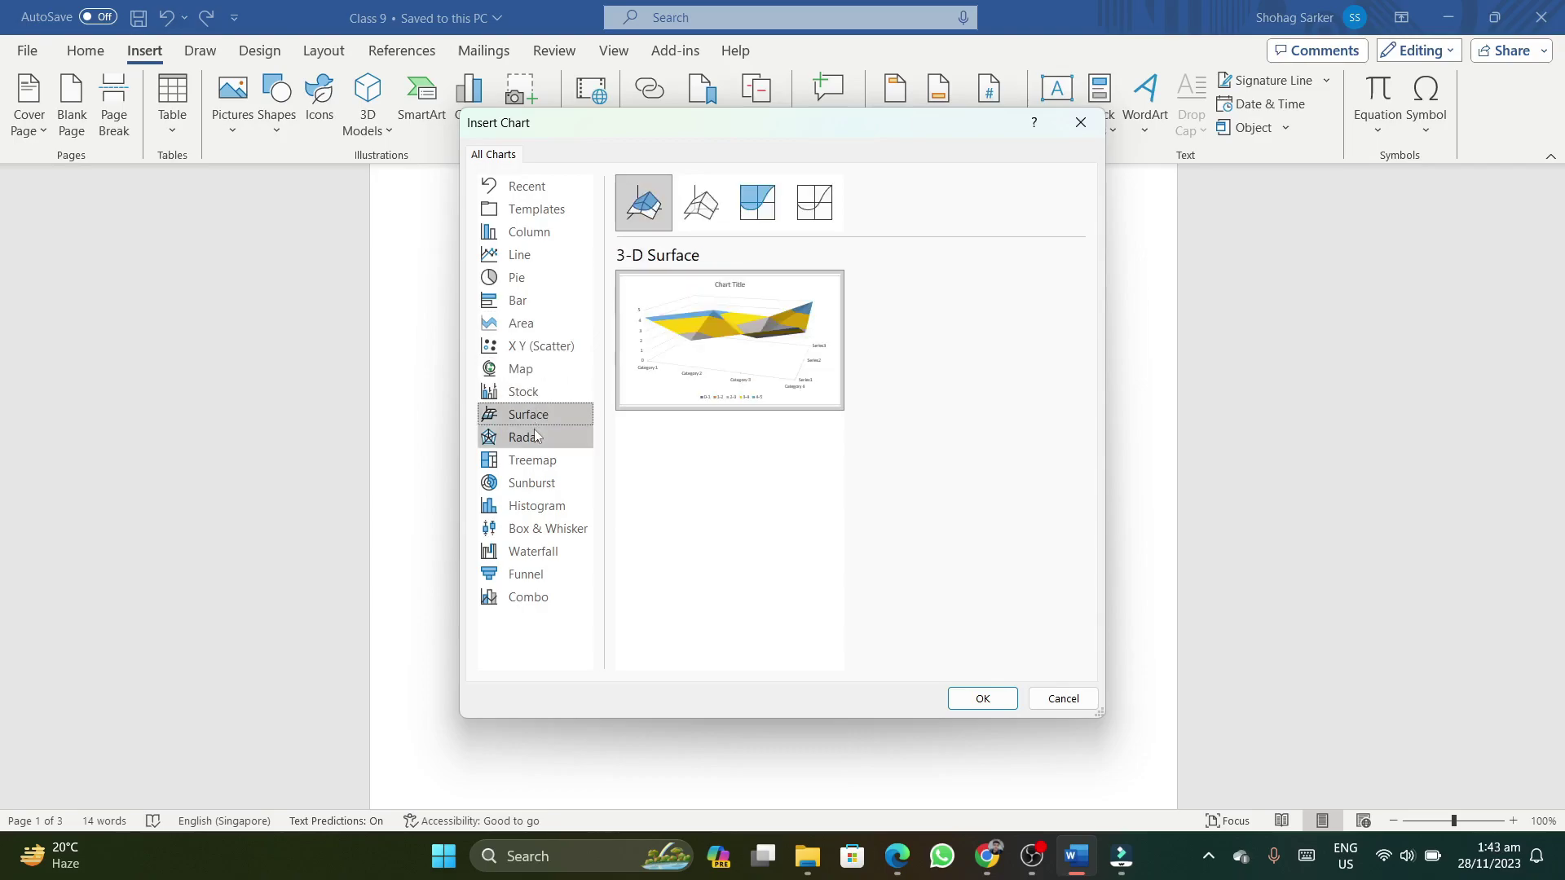
{"action": "left_click", "coordinate": [544, 440]}
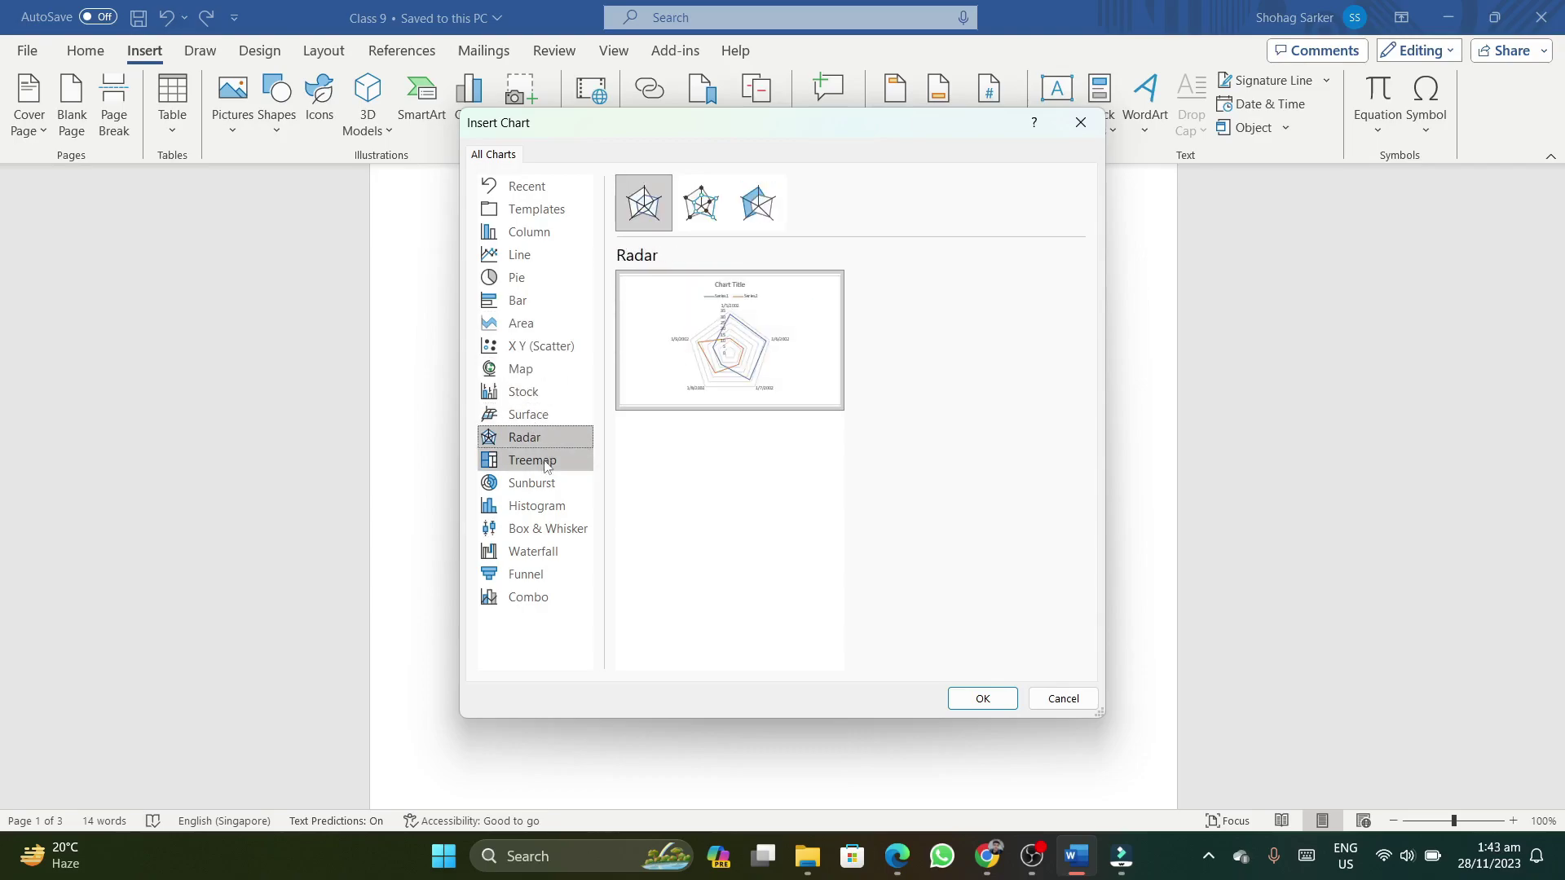
{"action": "left_click", "coordinate": [546, 462]}
{"action": "left_click", "coordinate": [546, 487]}
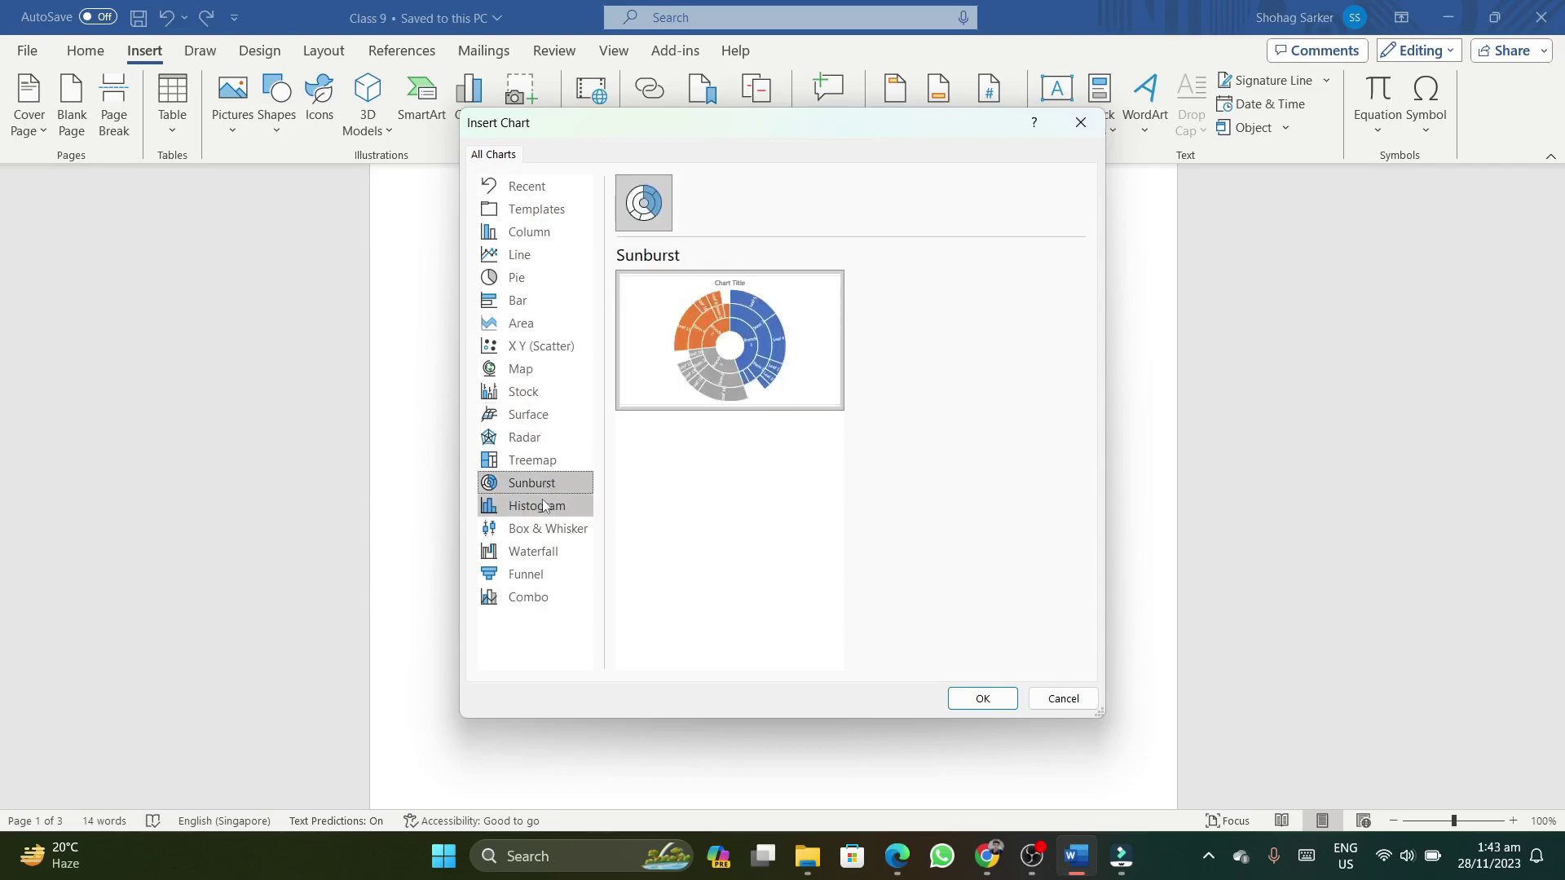
{"action": "left_click", "coordinate": [543, 506]}
{"action": "left_click", "coordinate": [548, 529]}
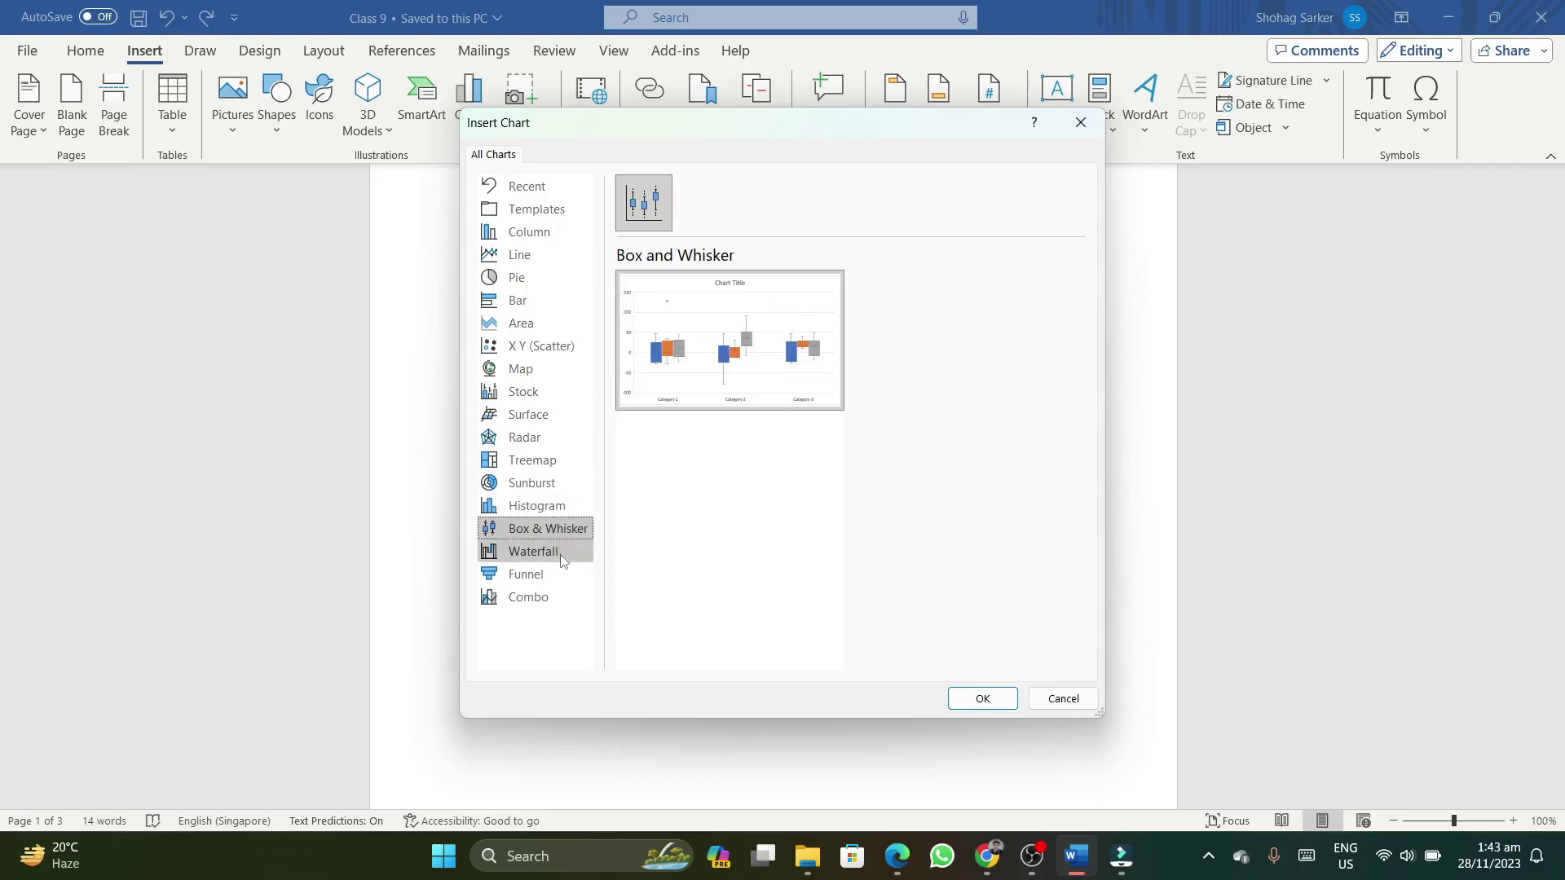
{"action": "left_click", "coordinate": [548, 553]}
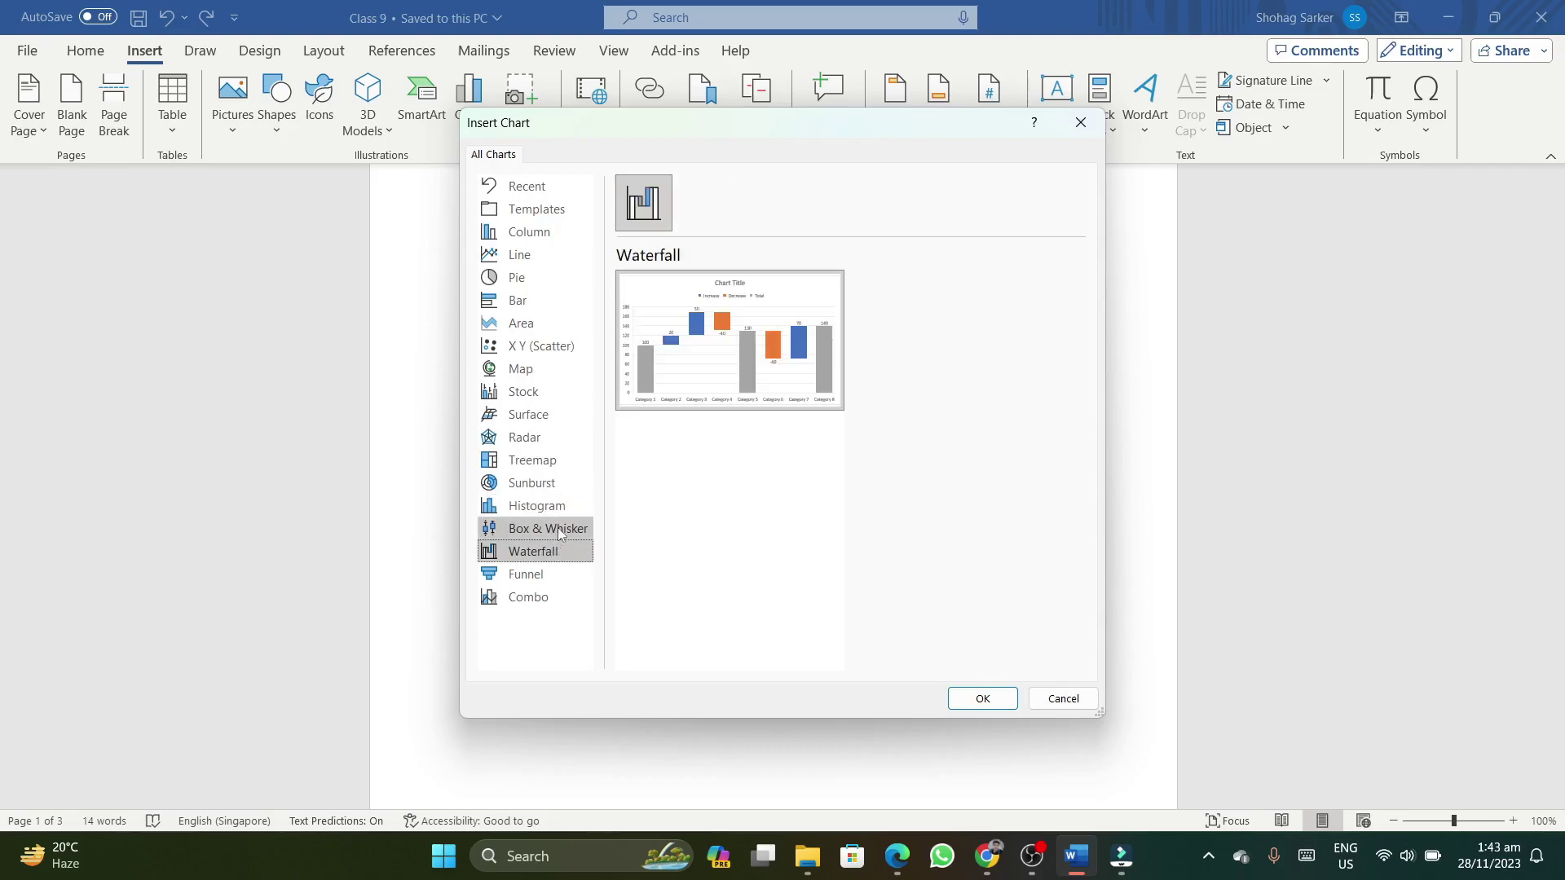
Insert a Pie > 3-D Pie chart into the document
{"action": "left_click", "coordinate": [541, 288]}
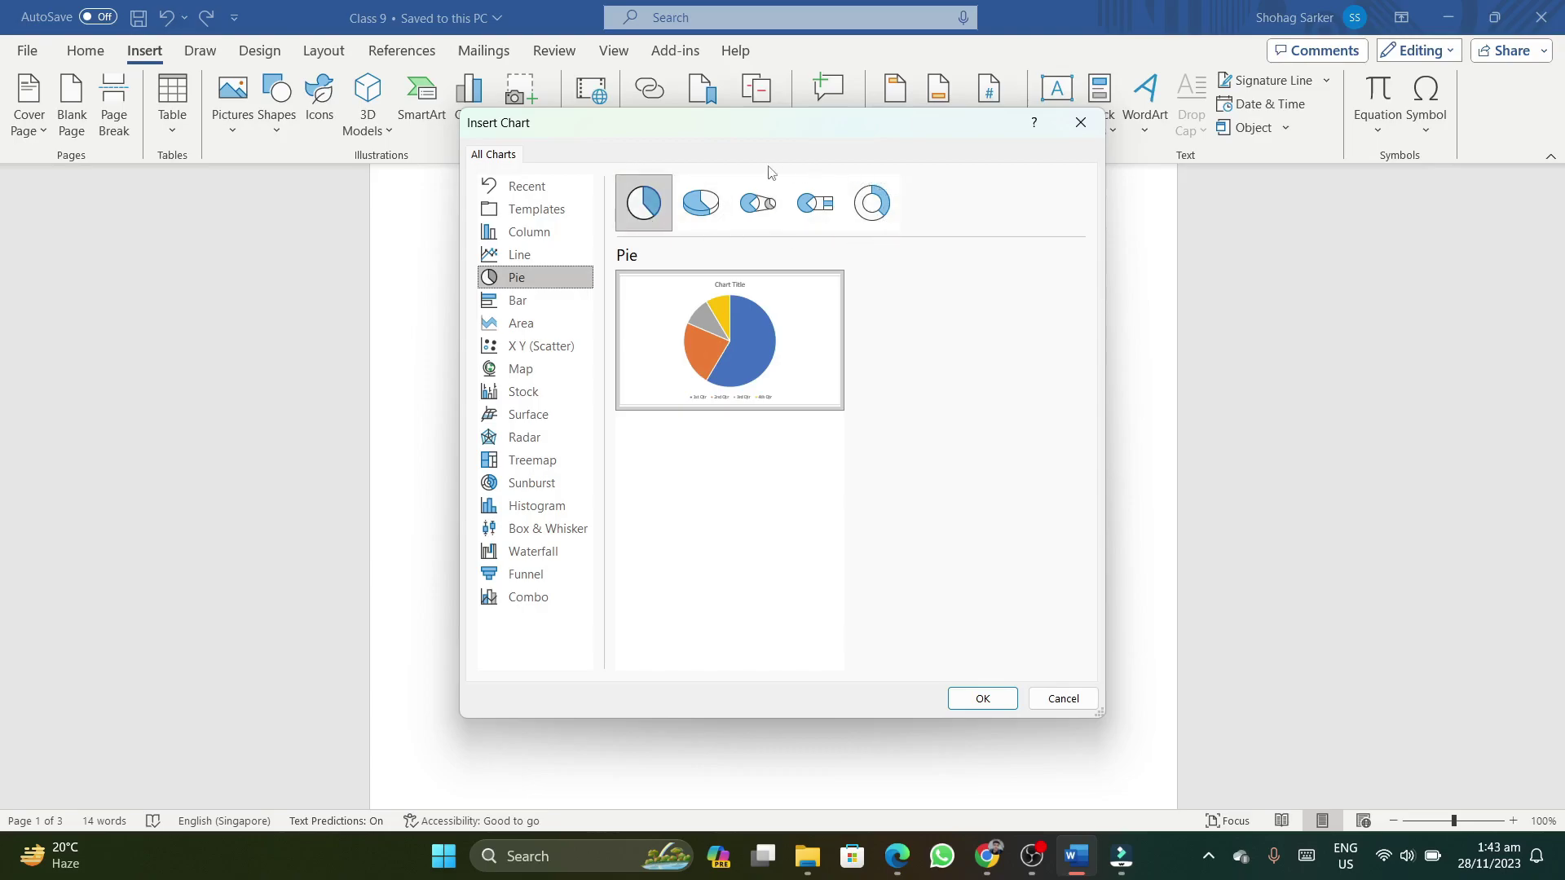
{"action": "left_click", "coordinate": [702, 204]}
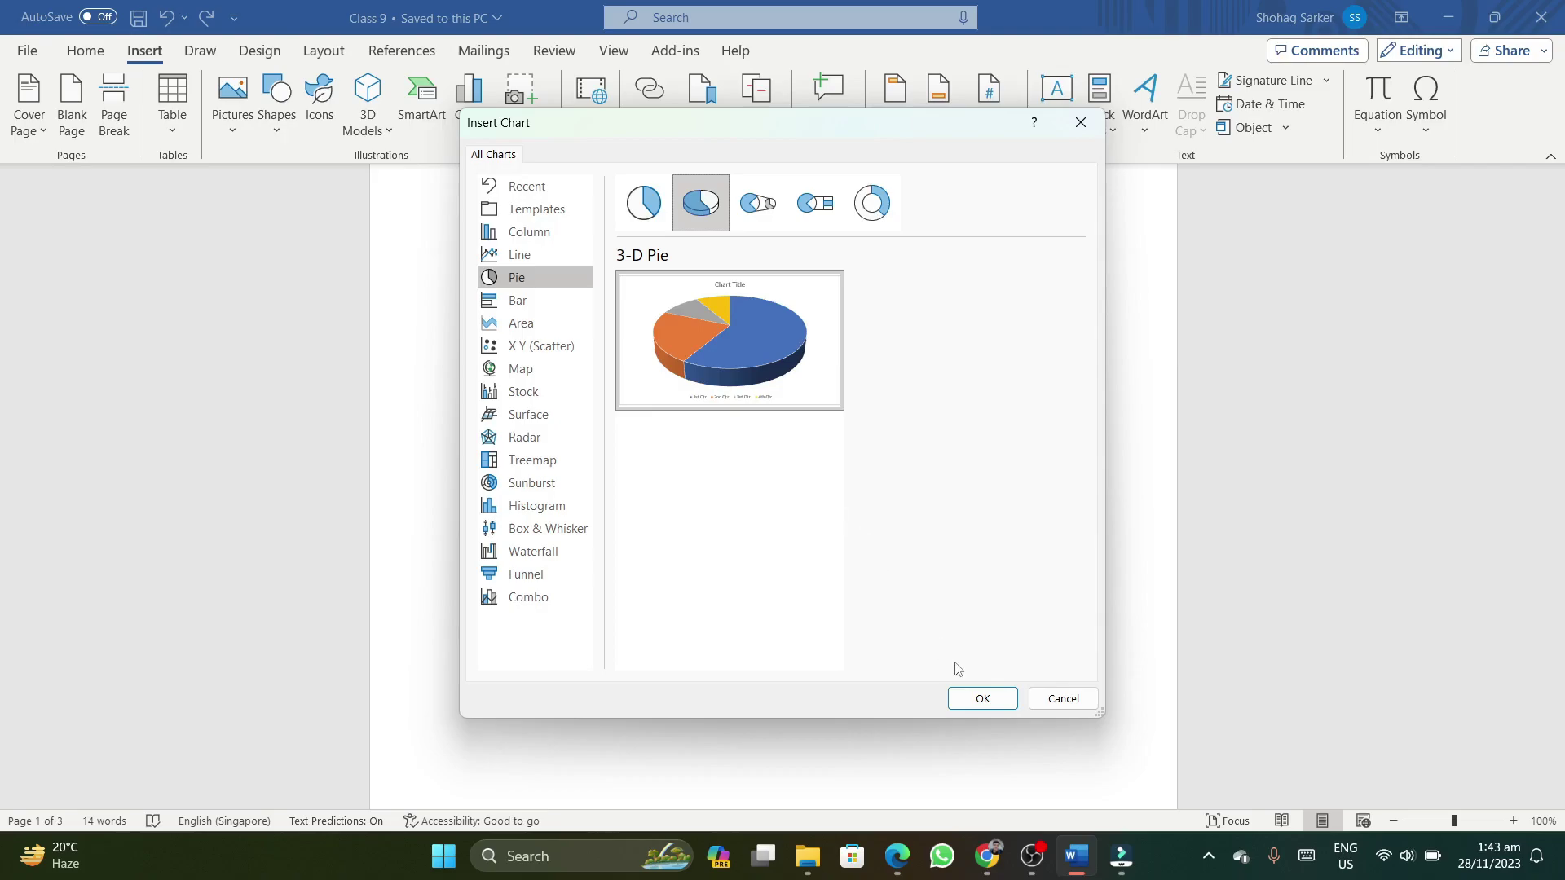
{"action": "left_click", "coordinate": [978, 697]}
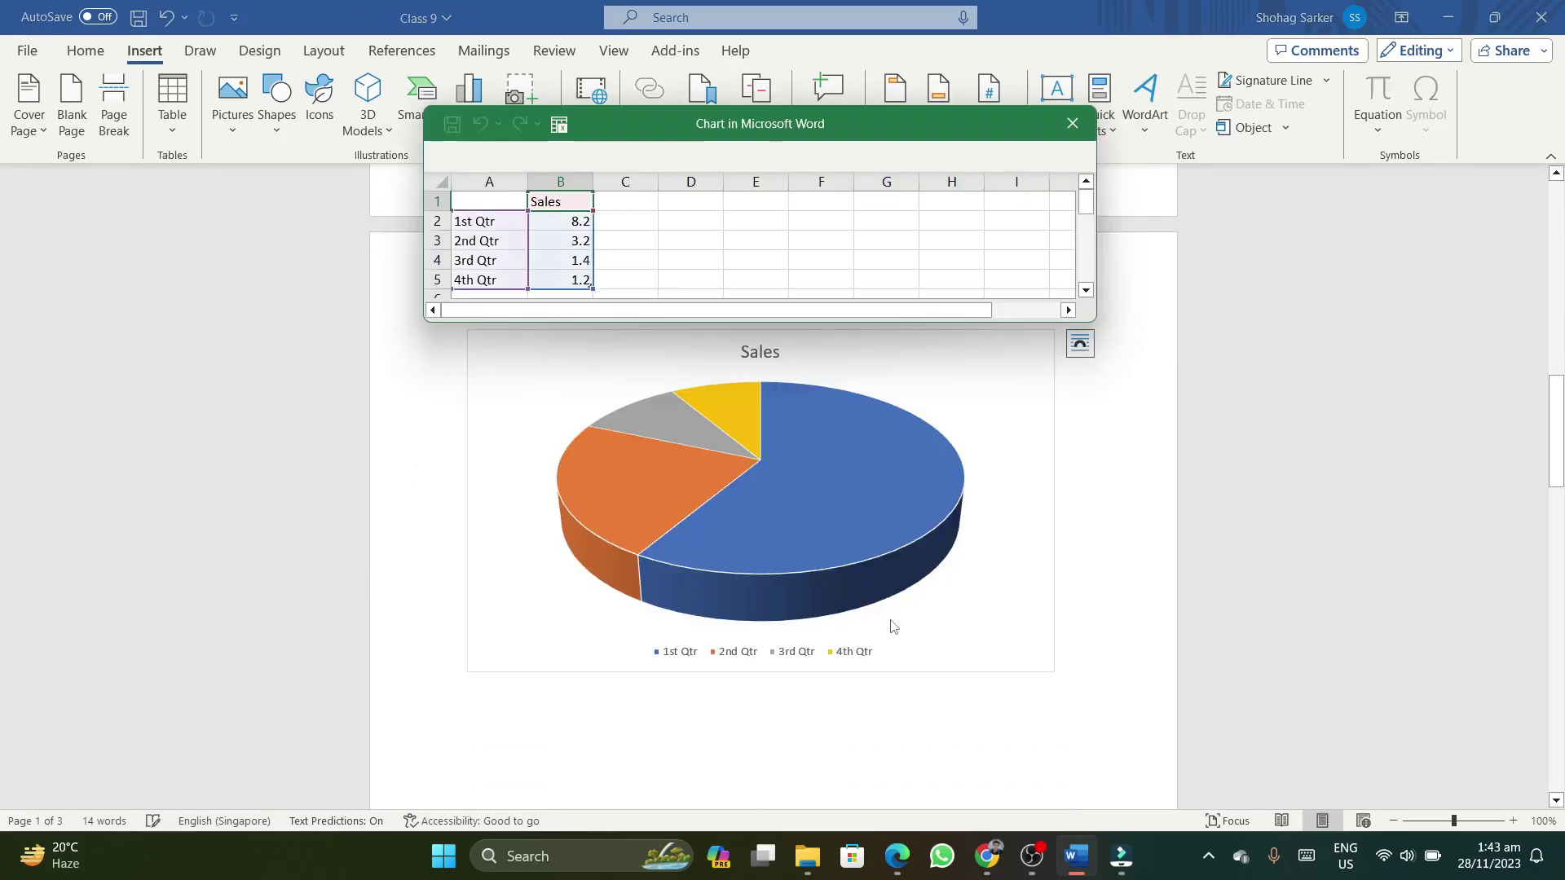
{"action": "scroll", "coordinate": [890, 623], "scroll_direction": "up", "scroll_amount": 2}
{"action": "scroll", "coordinate": [890, 624], "scroll_direction": "up", "scroll_amount": 3}
{"action": "scroll", "coordinate": [891, 620], "scroll_direction": "up", "scroll_amount": 3}
{"action": "scroll", "coordinate": [892, 618], "scroll_direction": "down", "scroll_amount": 6}
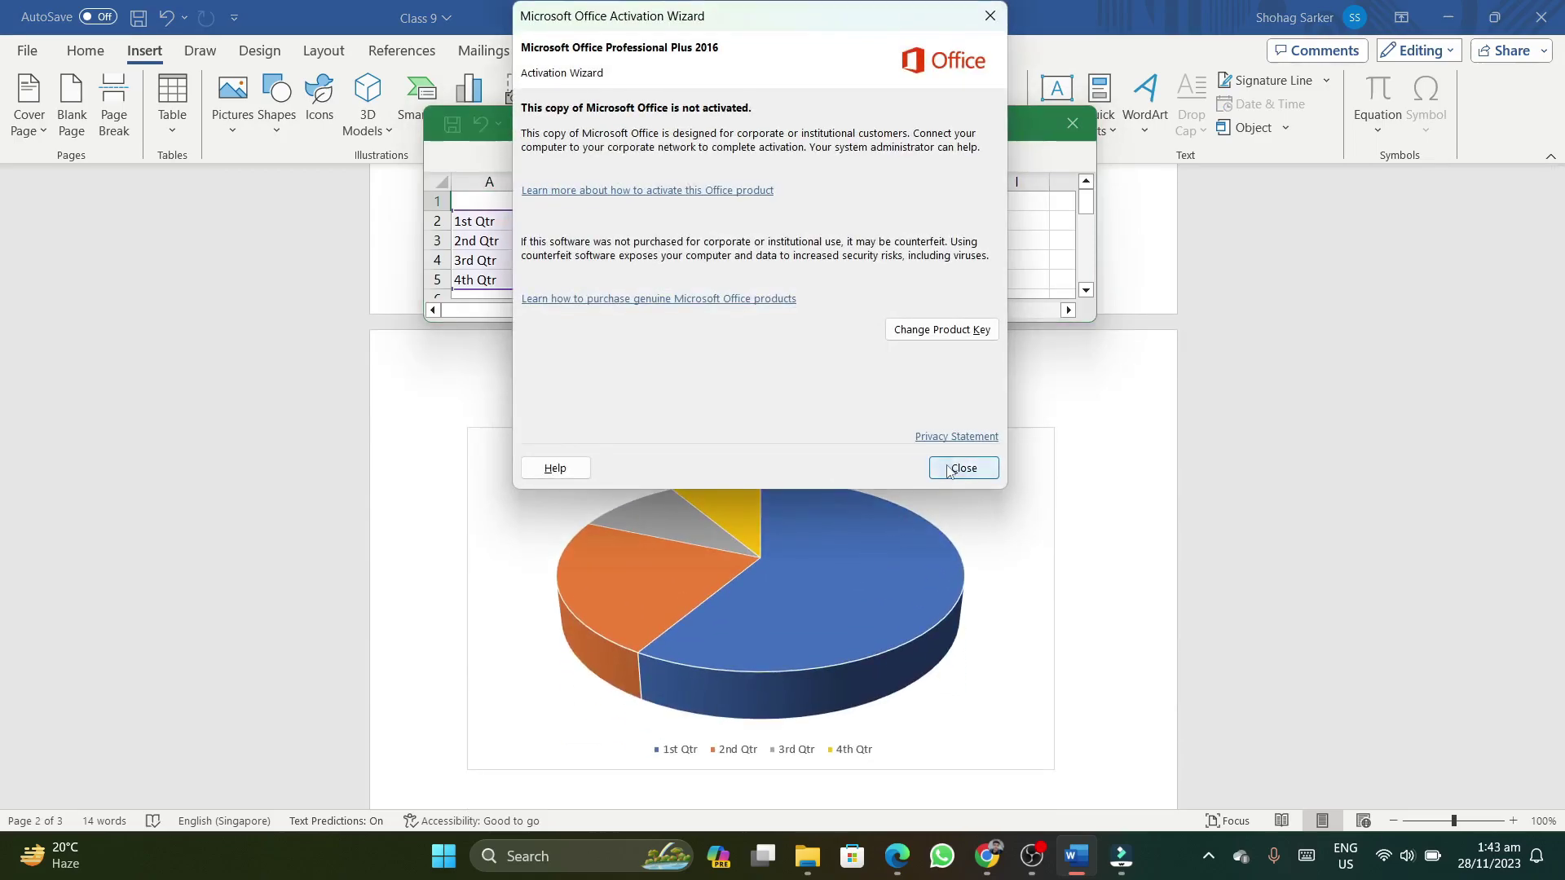
{"action": "left_click", "coordinate": [962, 466]}
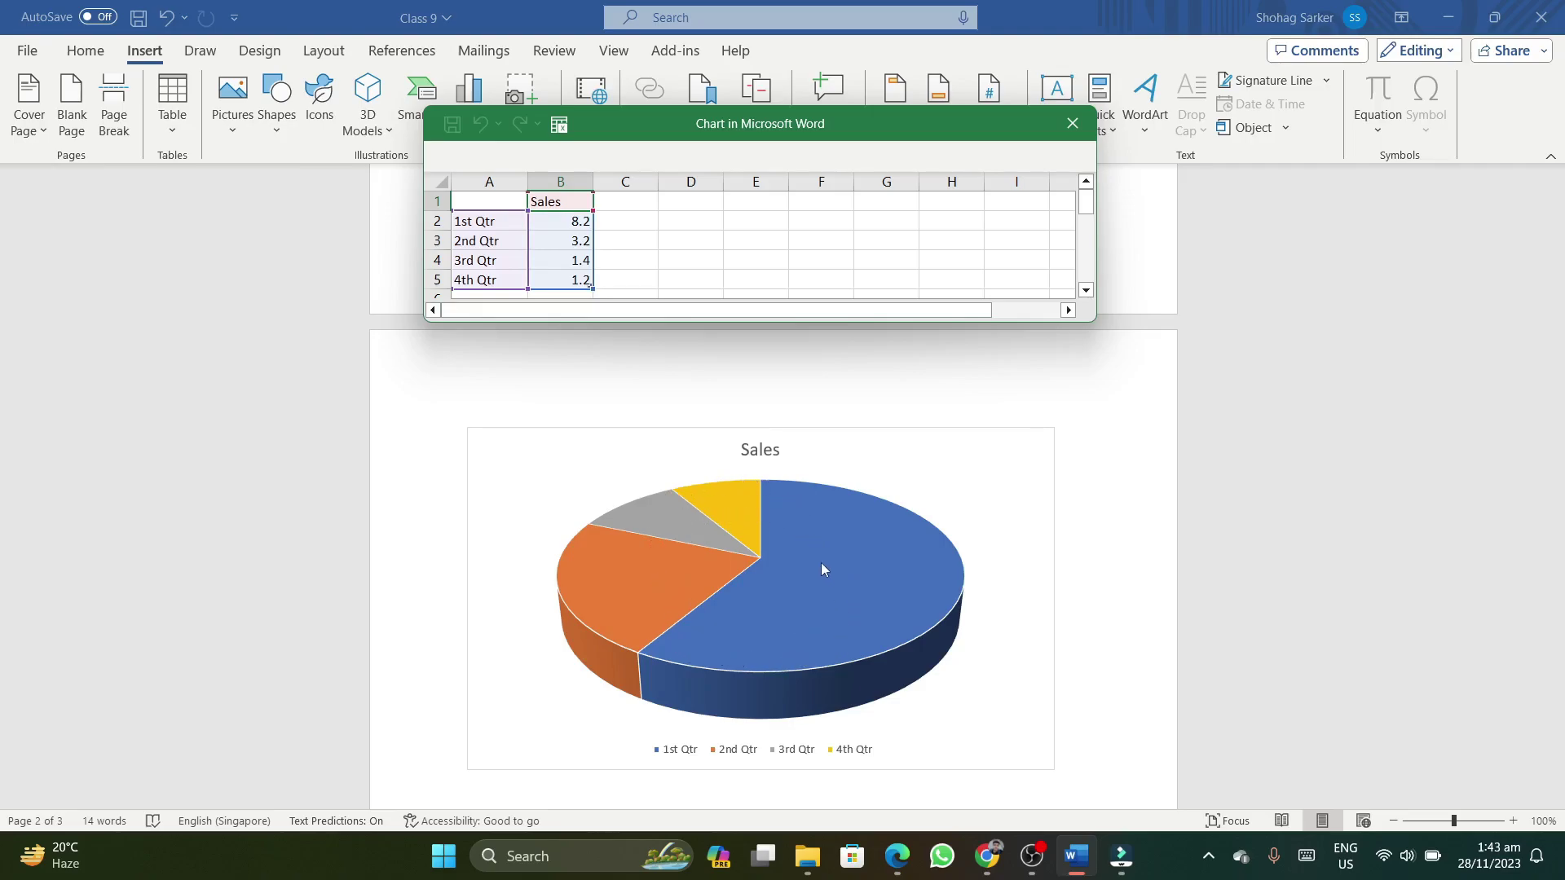
Set cell B2 (1st Qtr) to 80.2 and cell B3 (2nd Qtr) to 130.2
{"action": "left_click", "coordinate": [575, 227]}
{"action": "double_click", "coordinate": [575, 227]}
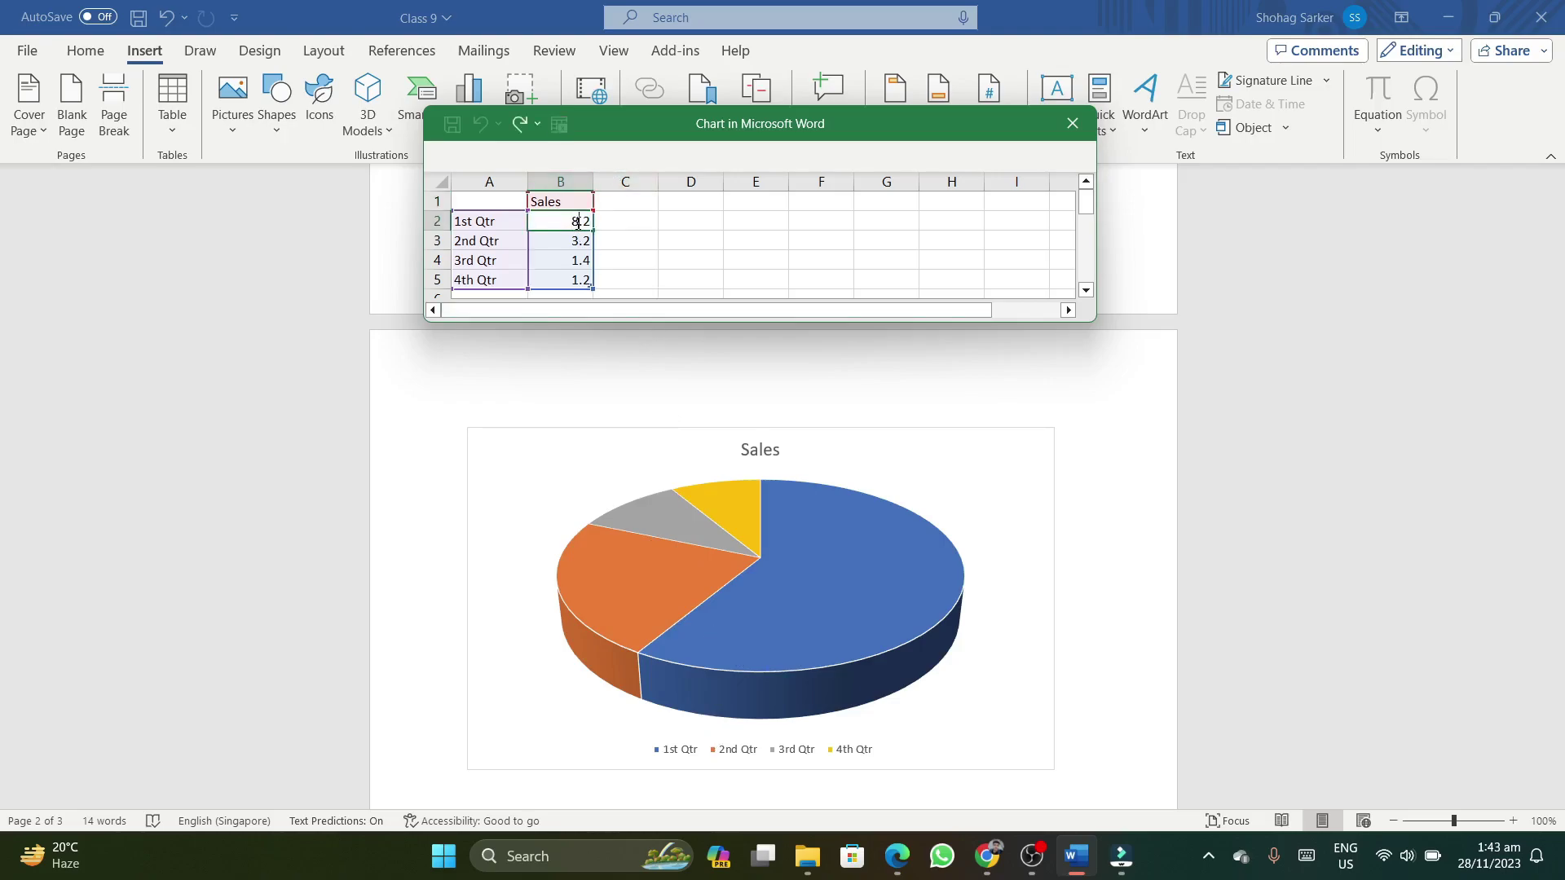
{"action": "type", "text": "0"}
{"action": "key", "text": "ctrl+Return"}
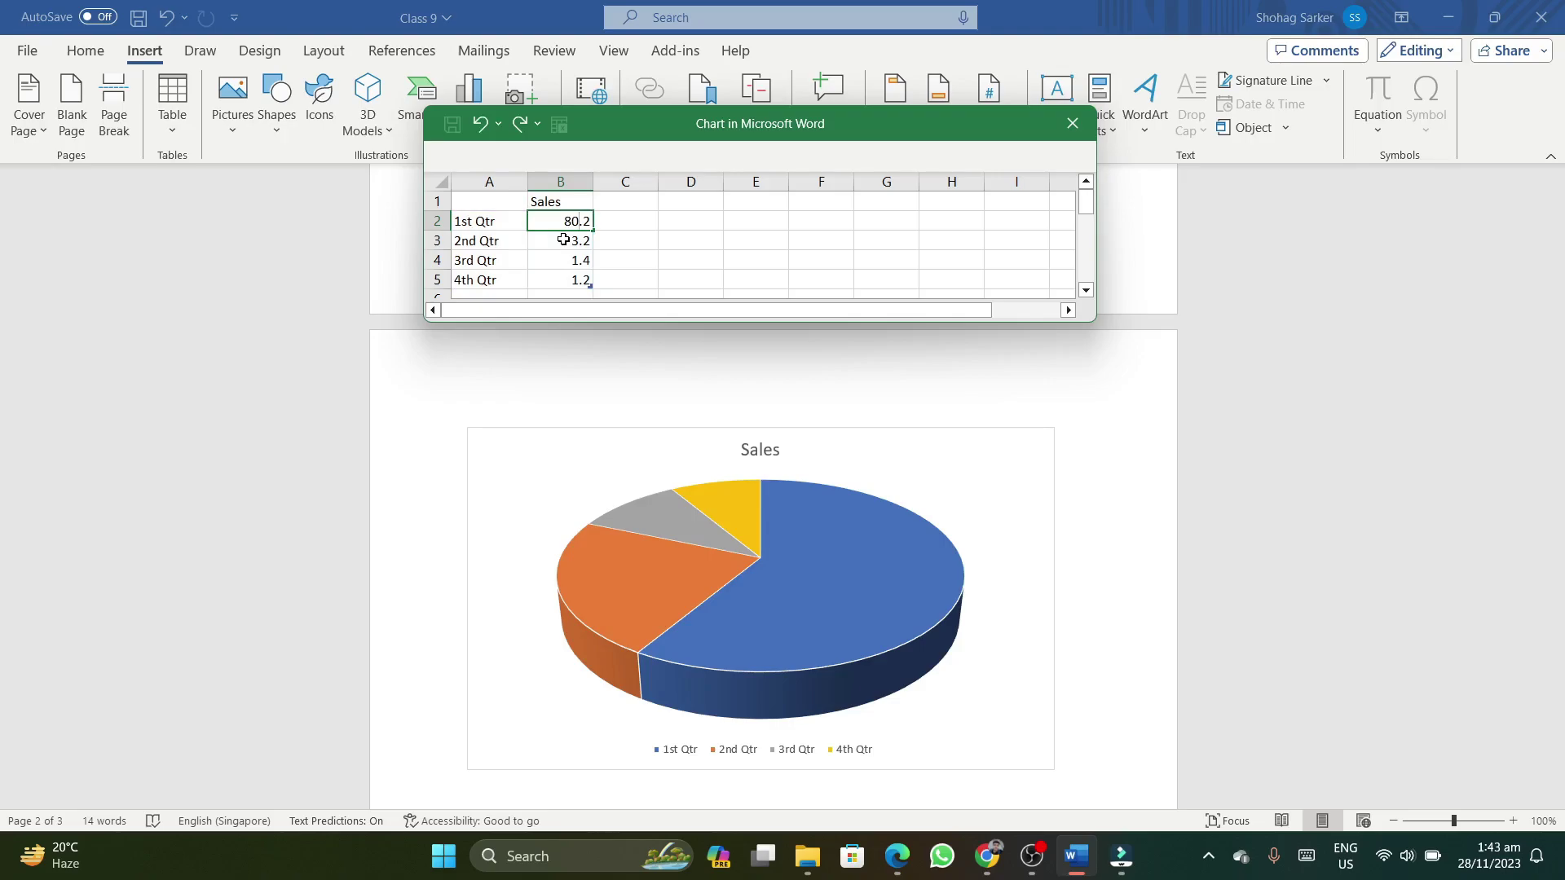
{"action": "left_click", "coordinate": [566, 247]}
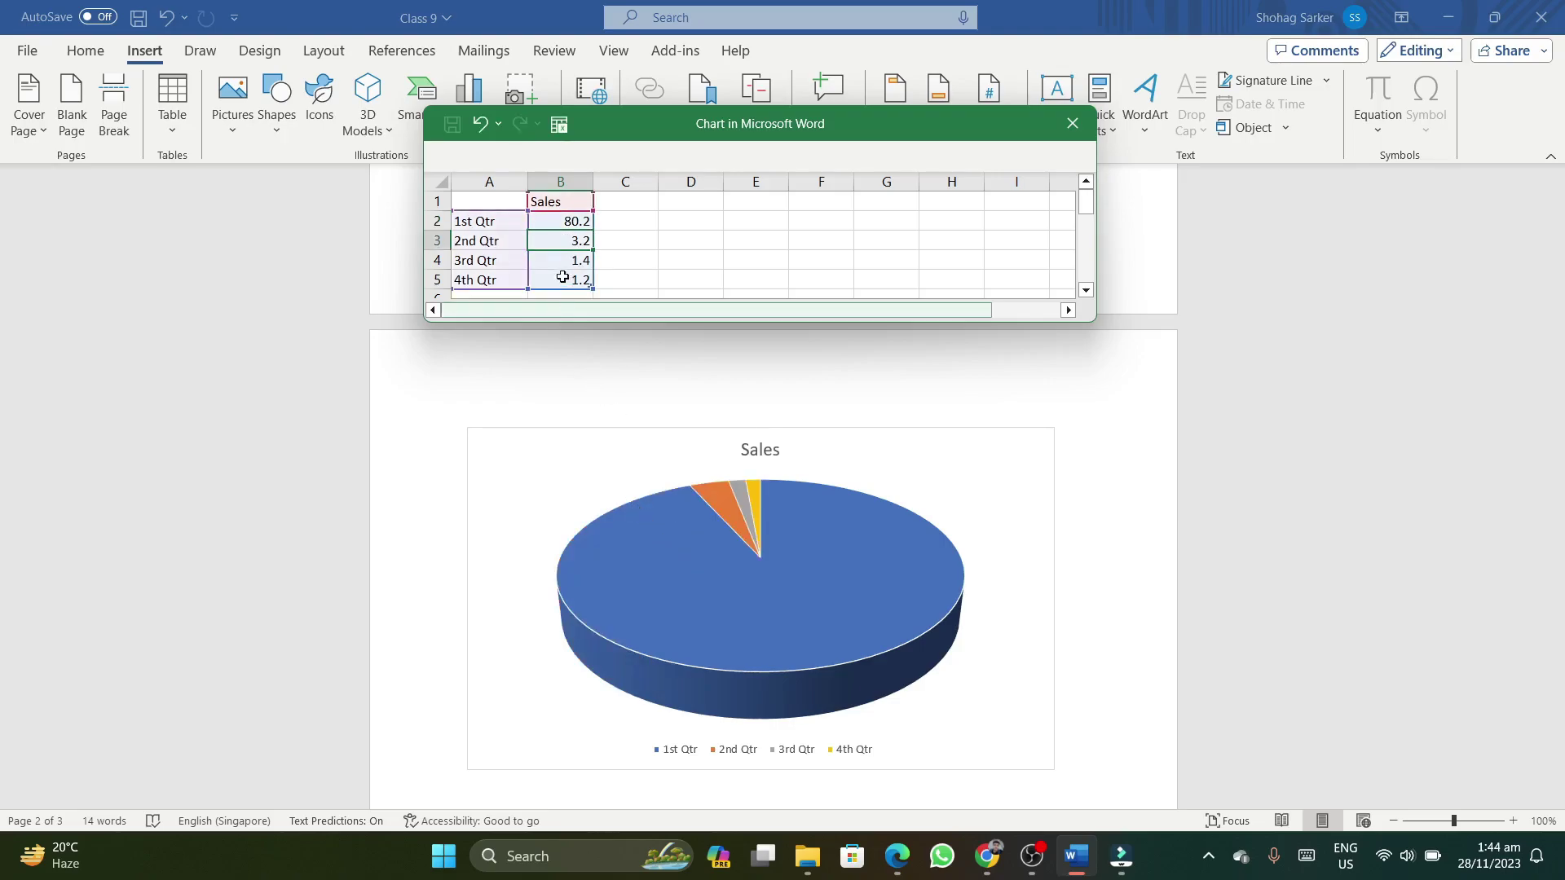
{"action": "double_click", "coordinate": [570, 240]}
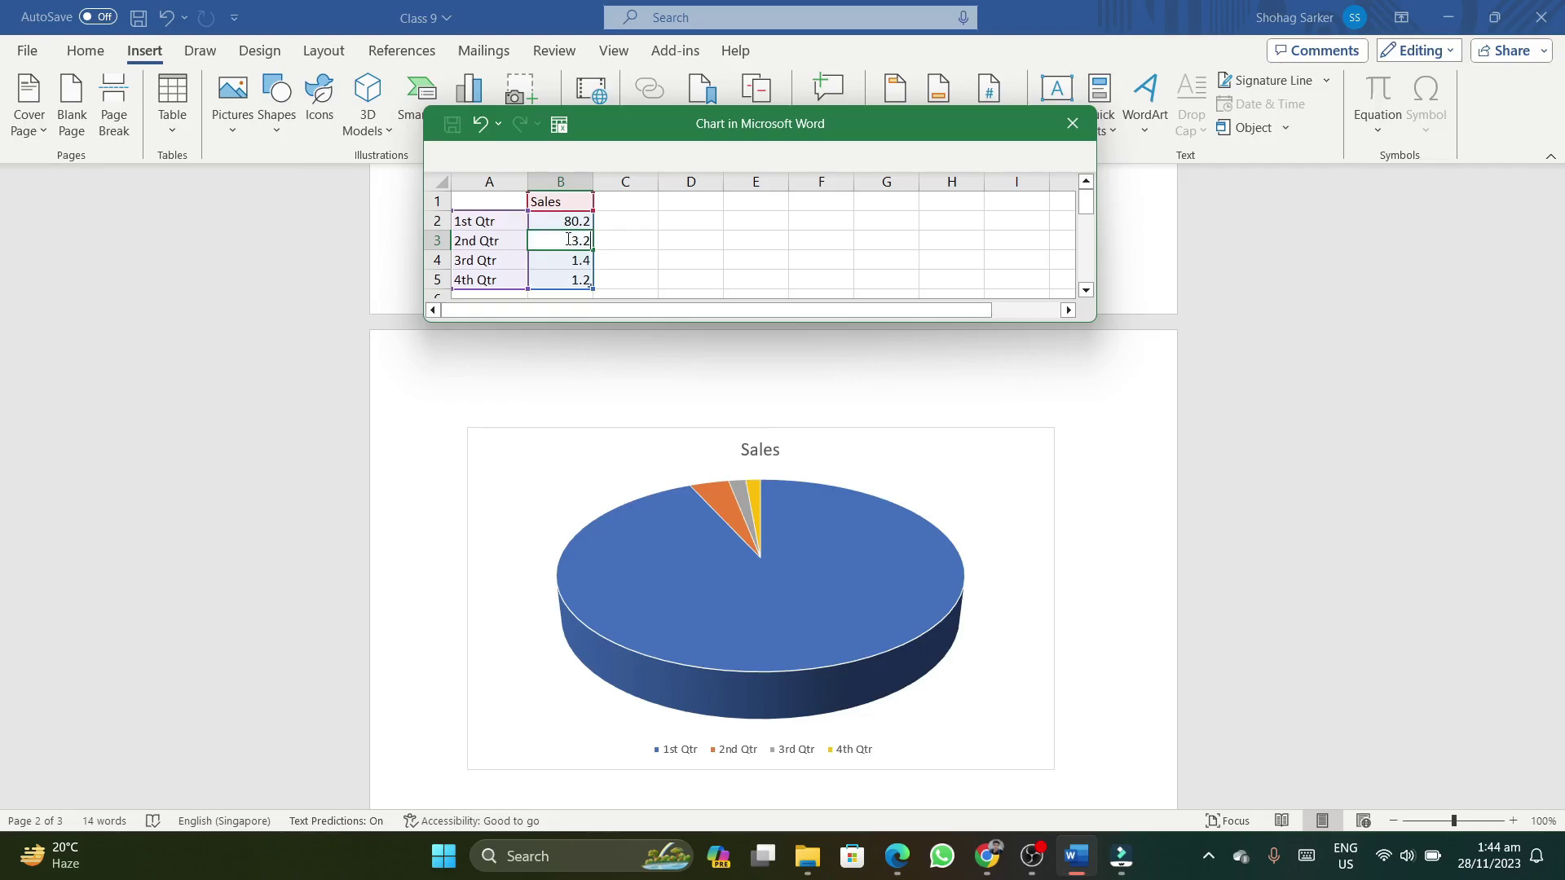
{"action": "key", "text": "BackSpace"}
{"action": "type", "text": "130"}
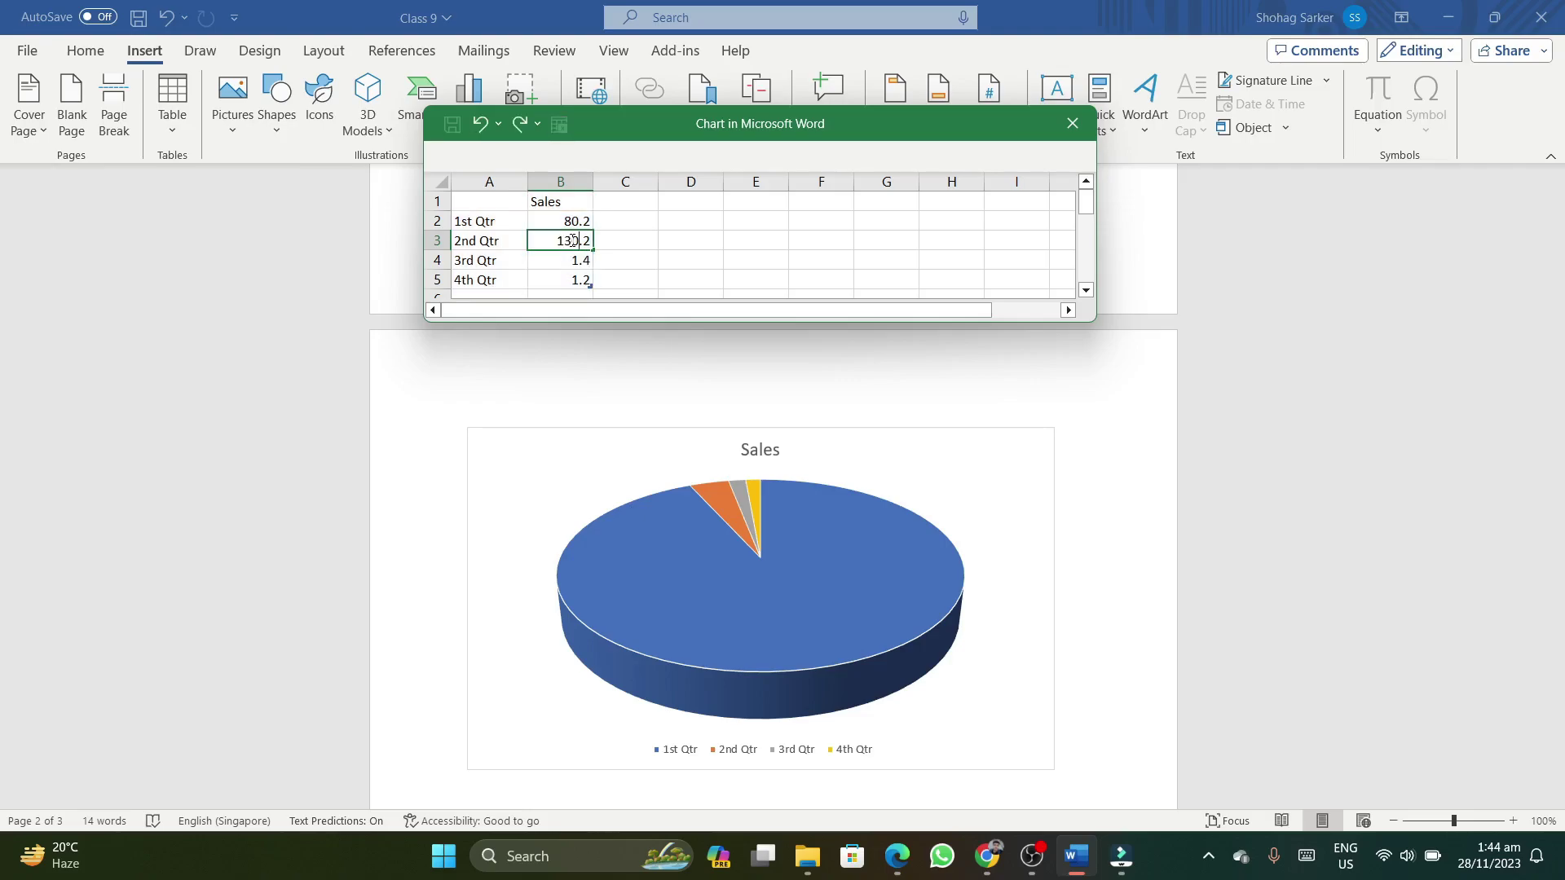
{"action": "left_click", "coordinate": [548, 256]}
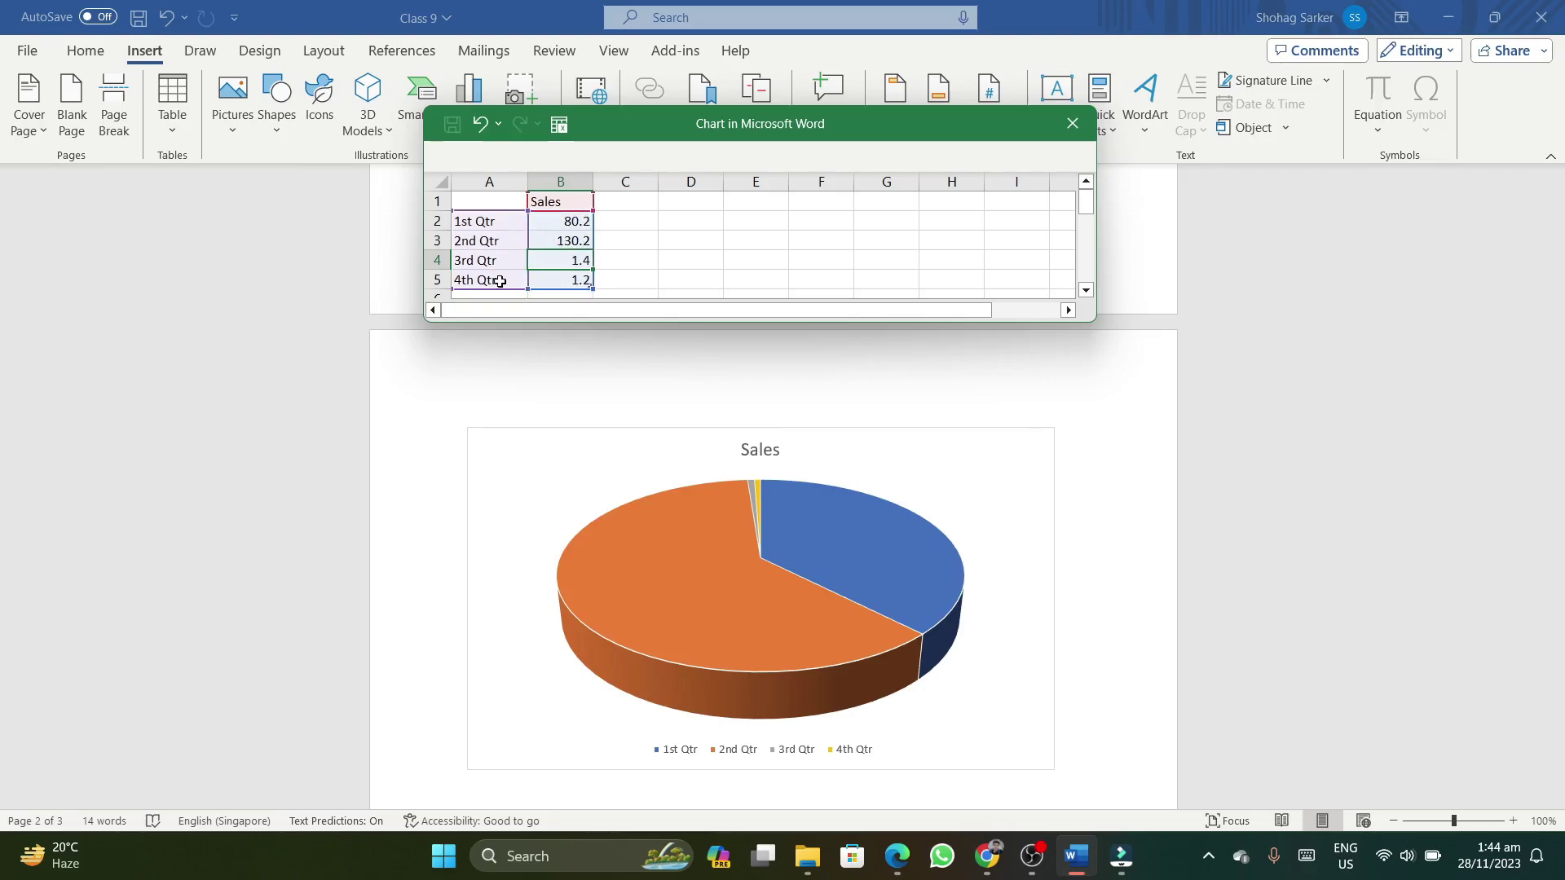
{"action": "scroll", "coordinate": [541, 276], "scroll_direction": "down", "scroll_amount": 1}
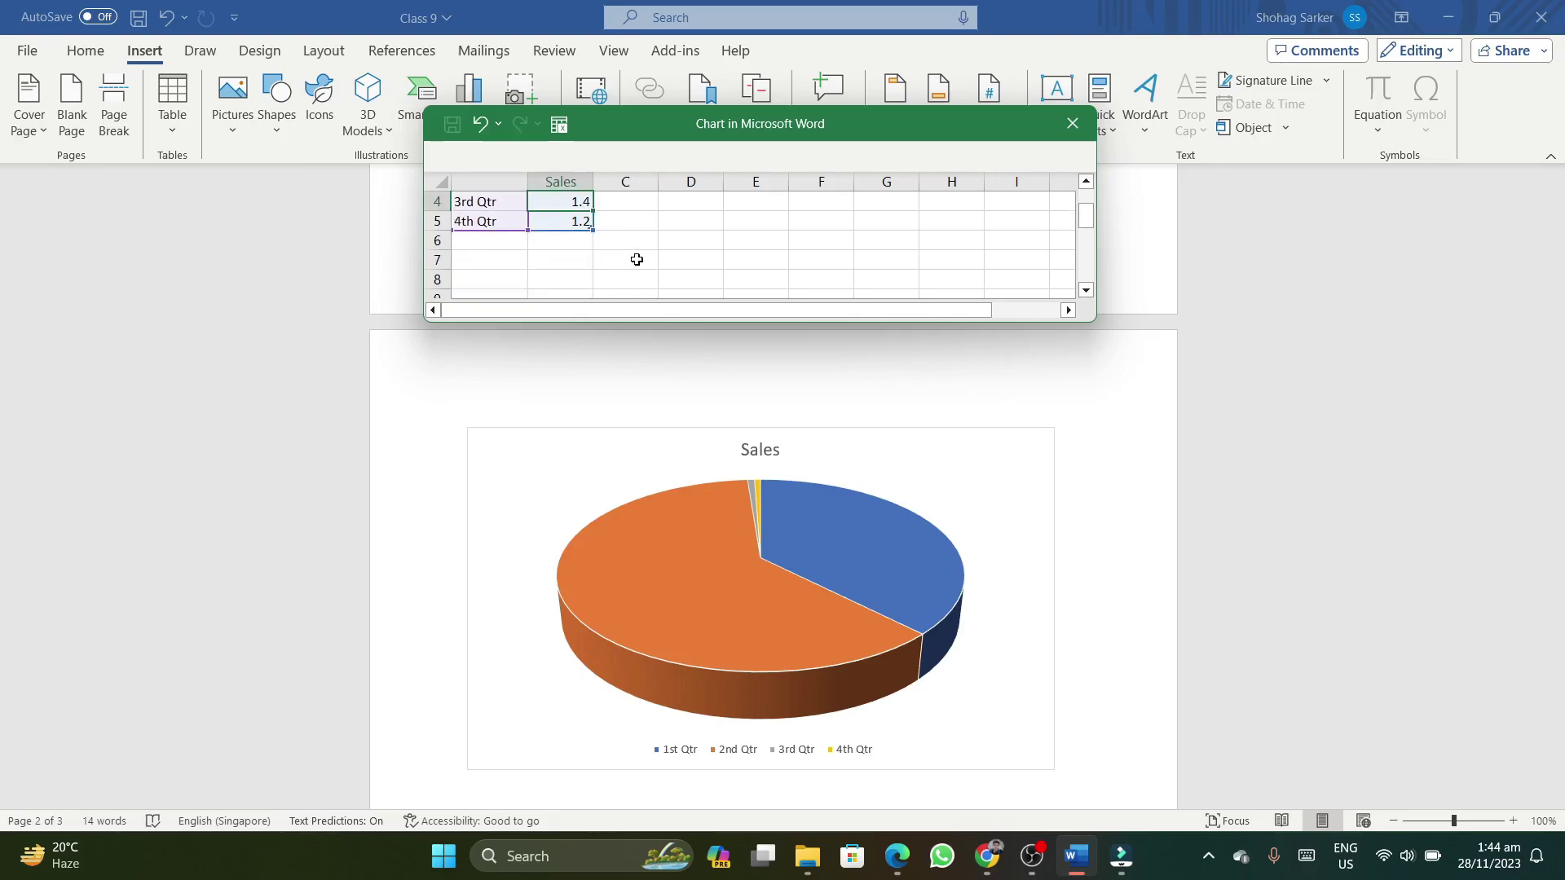
{"action": "scroll", "coordinate": [683, 248], "scroll_direction": "up", "scroll_amount": 1}
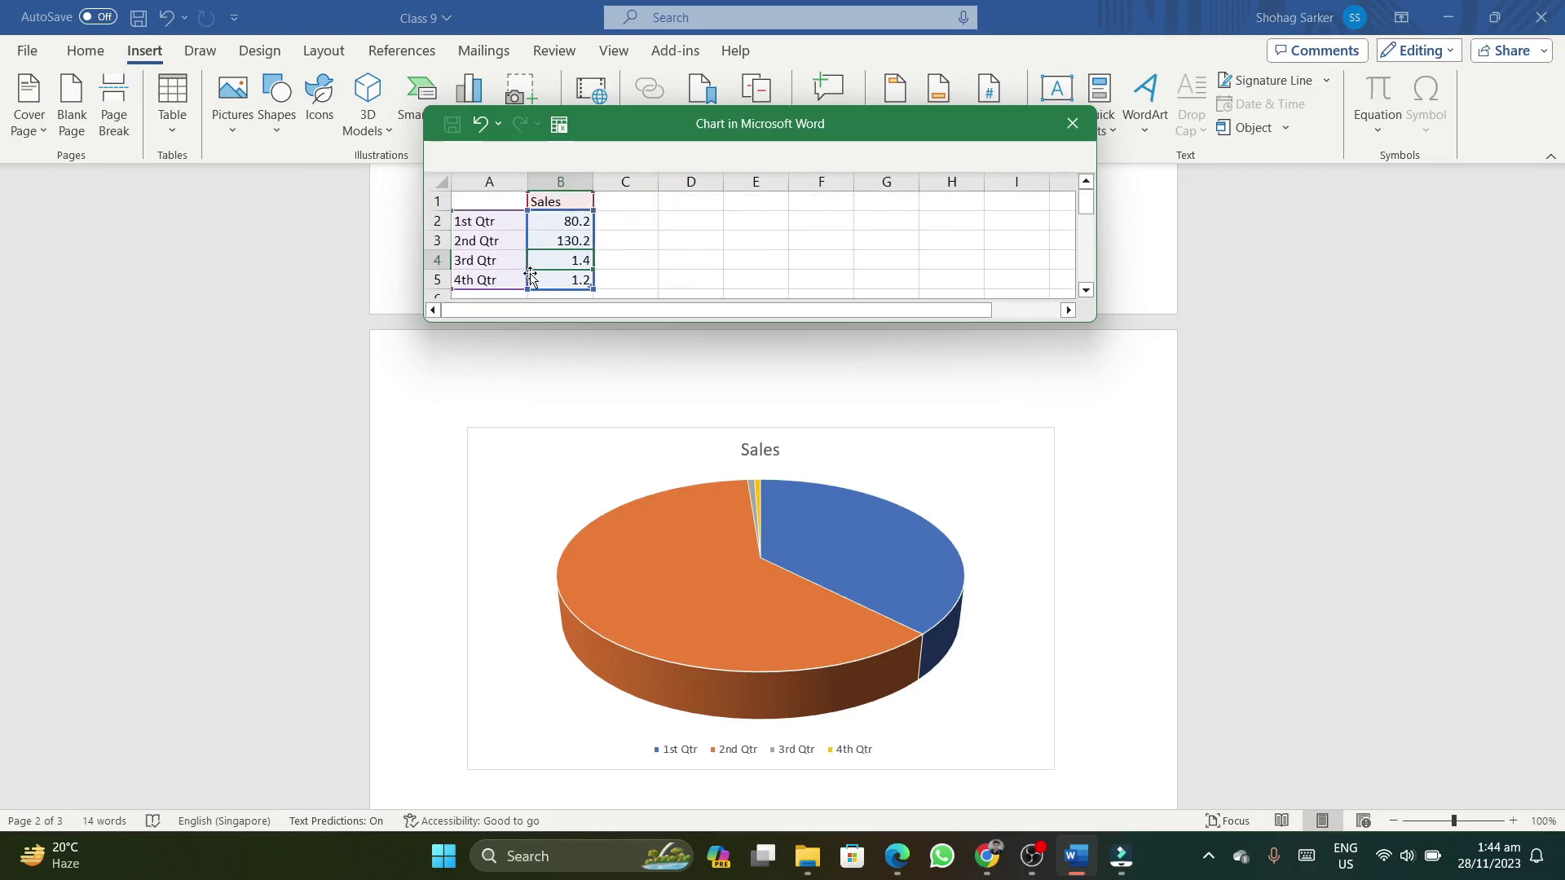
Close the data sheet, select the whole chart, and open Chart Design's Add Chart Element list
{"action": "left_click", "coordinate": [1089, 129]}
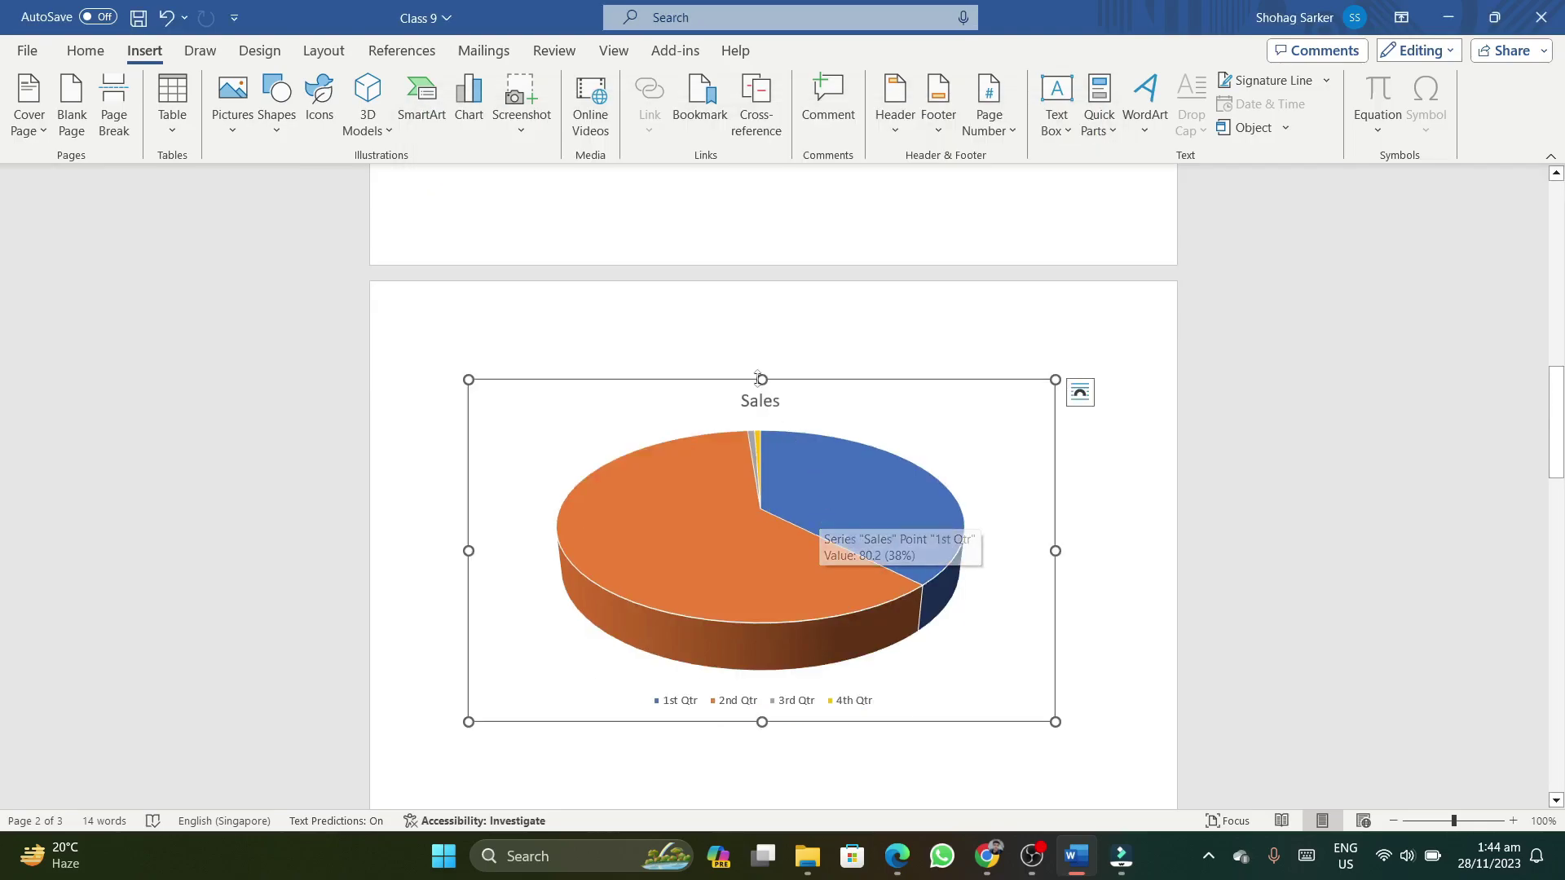
{"action": "left_click", "coordinate": [603, 432]}
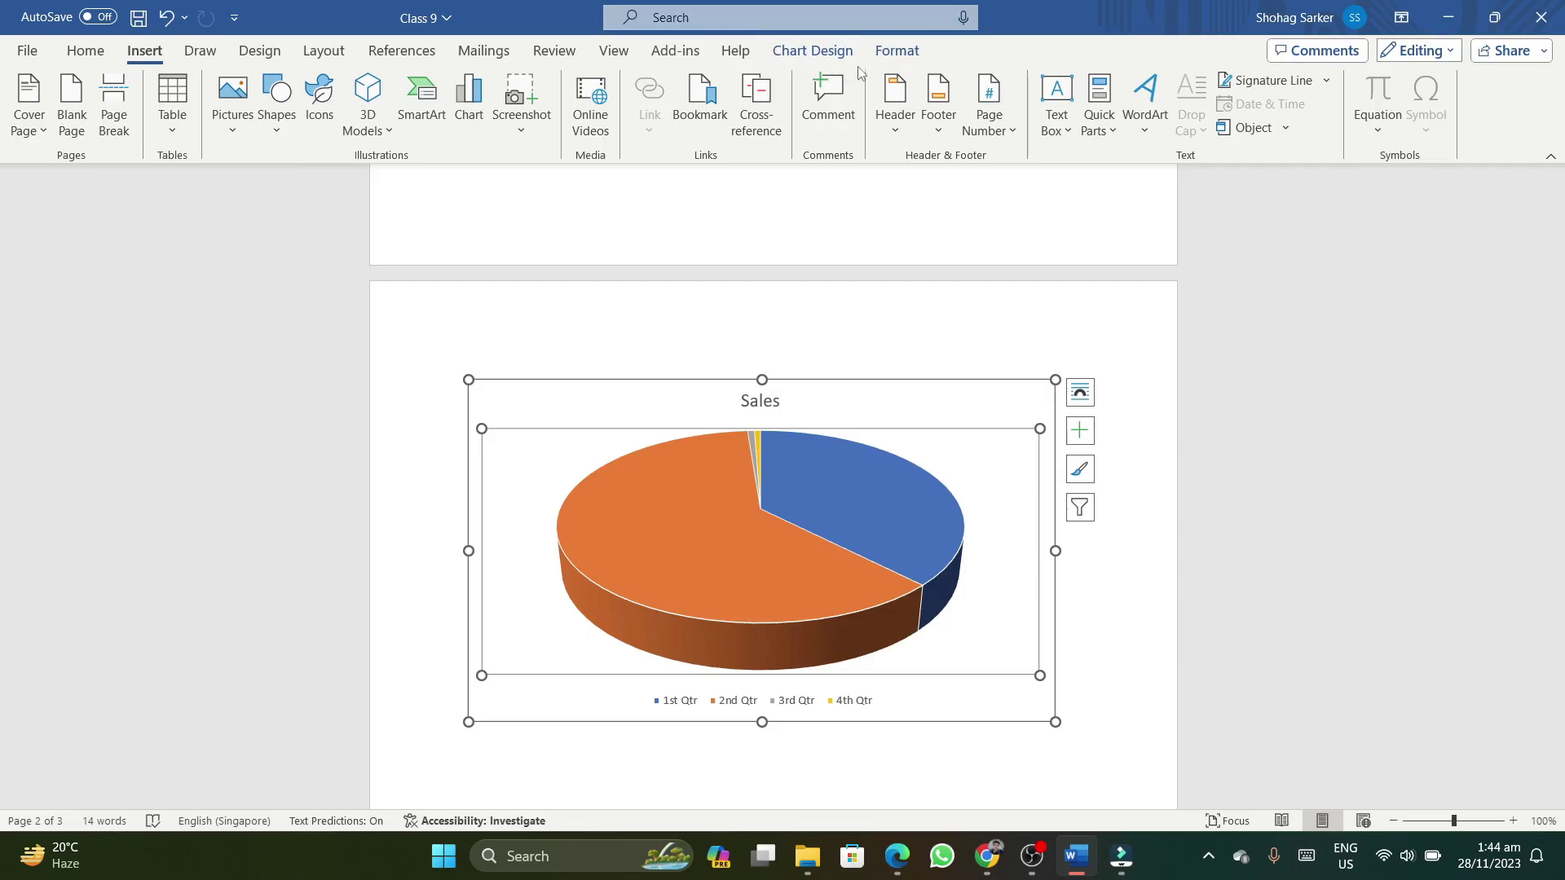
{"action": "left_click", "coordinate": [815, 50]}
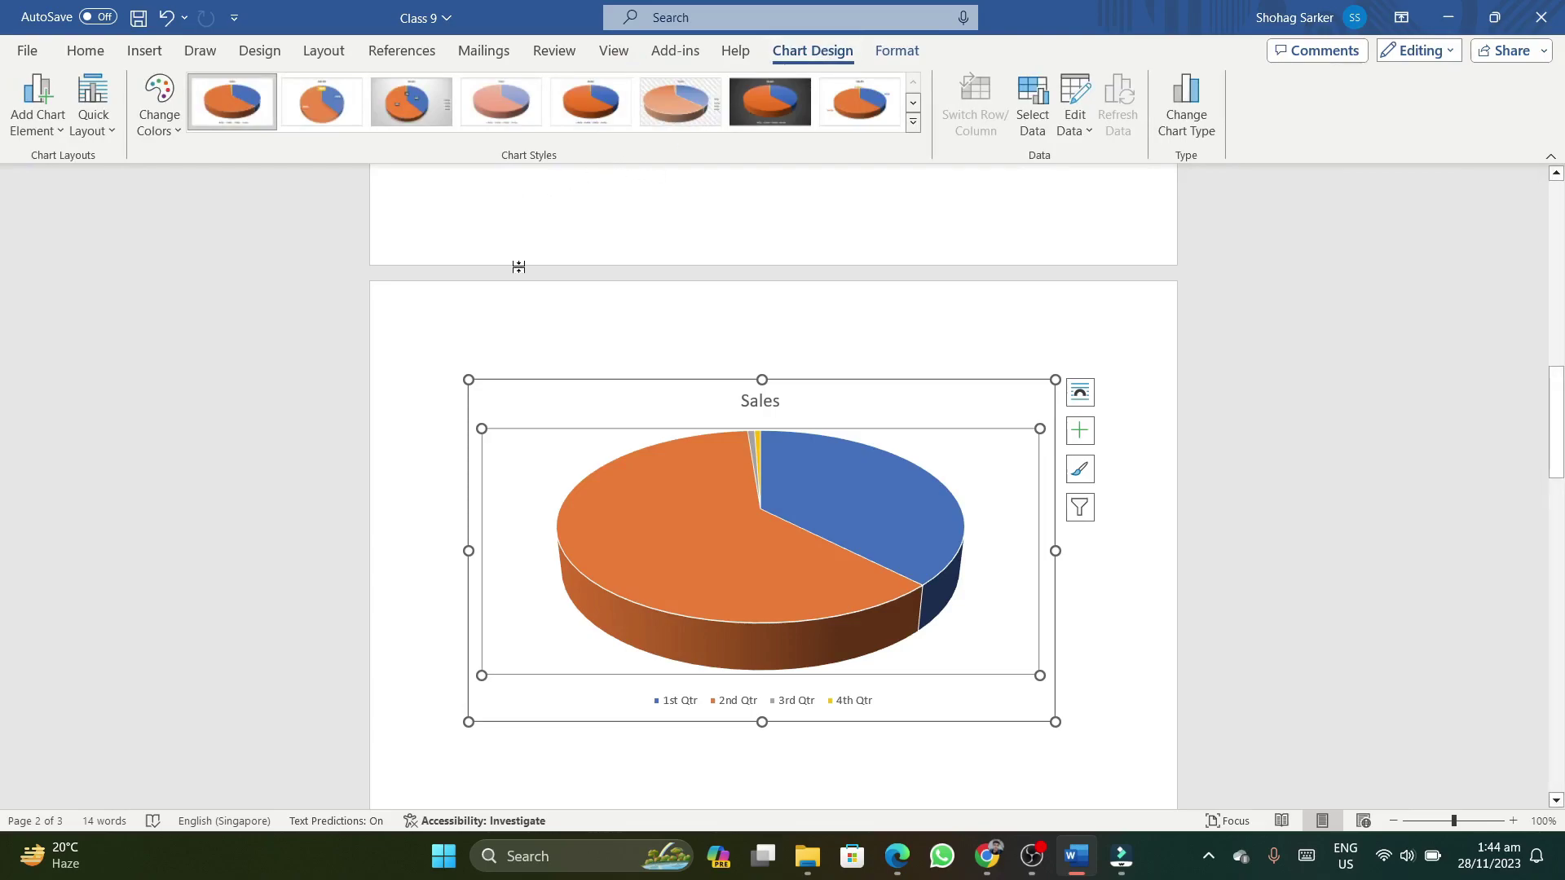
{"action": "left_click", "coordinate": [591, 396]}
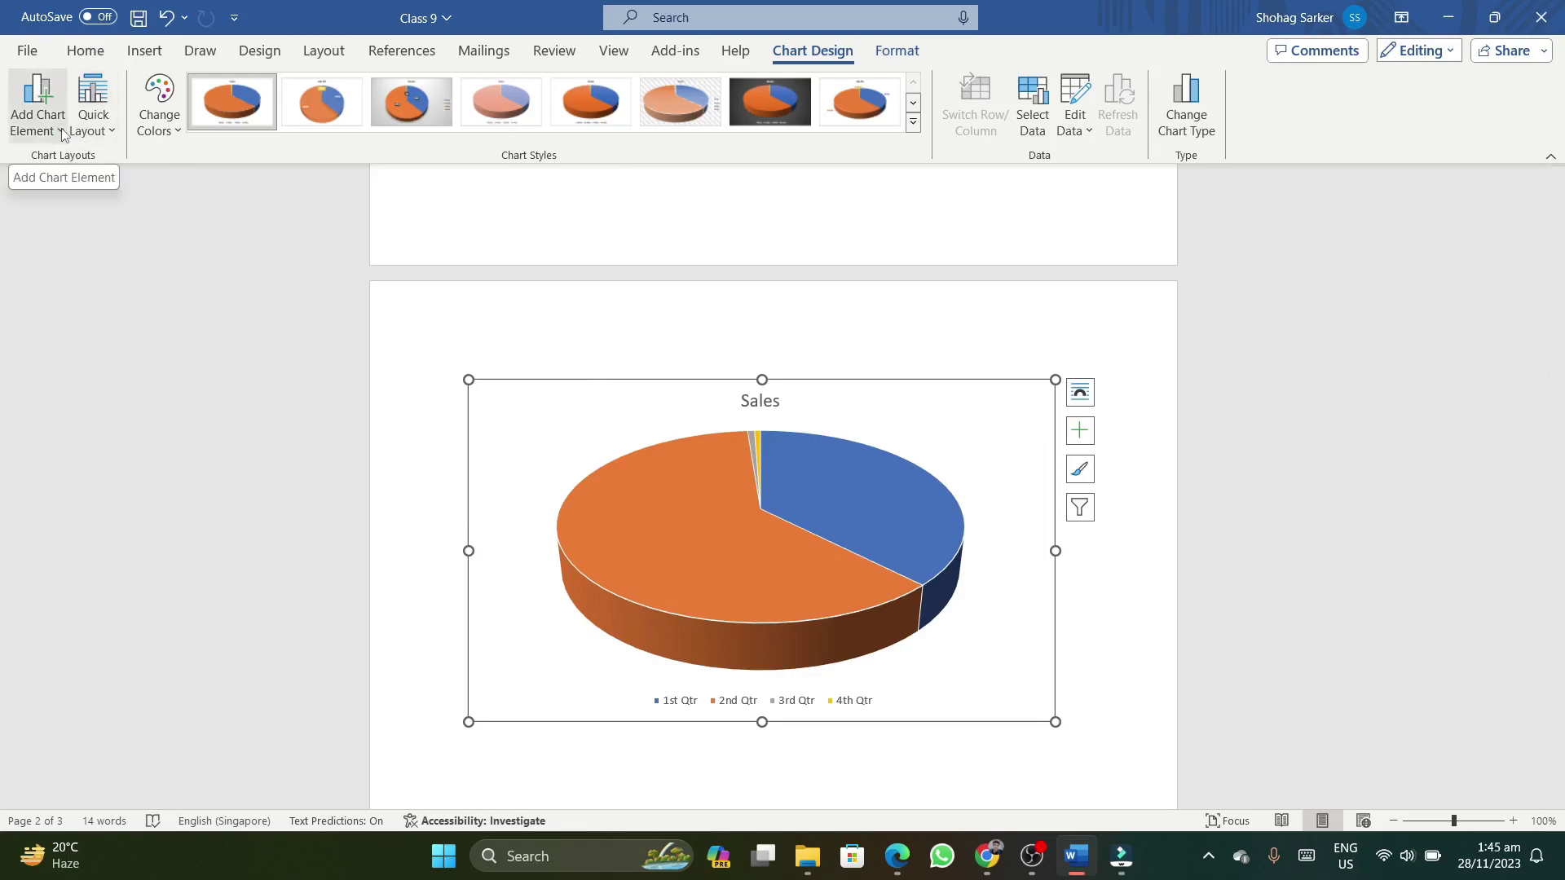
{"action": "left_click", "coordinate": [65, 134]}
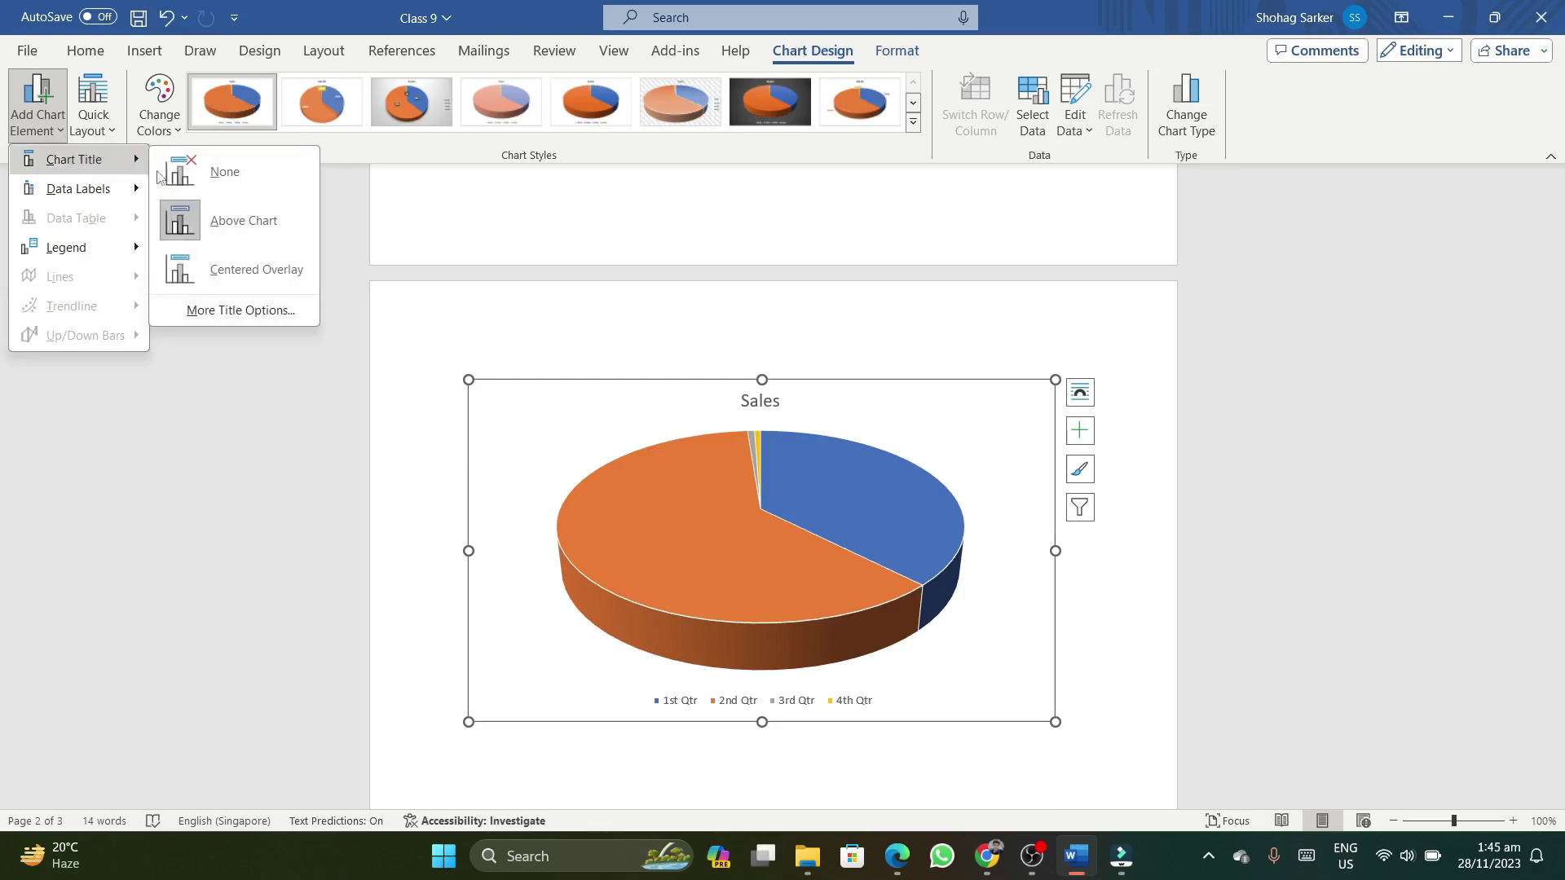
Change the Sales chart title to a Centered Overlay title
{"action": "mouse_move", "coordinate": [73, 159]}
{"action": "left_click", "coordinate": [228, 184]}
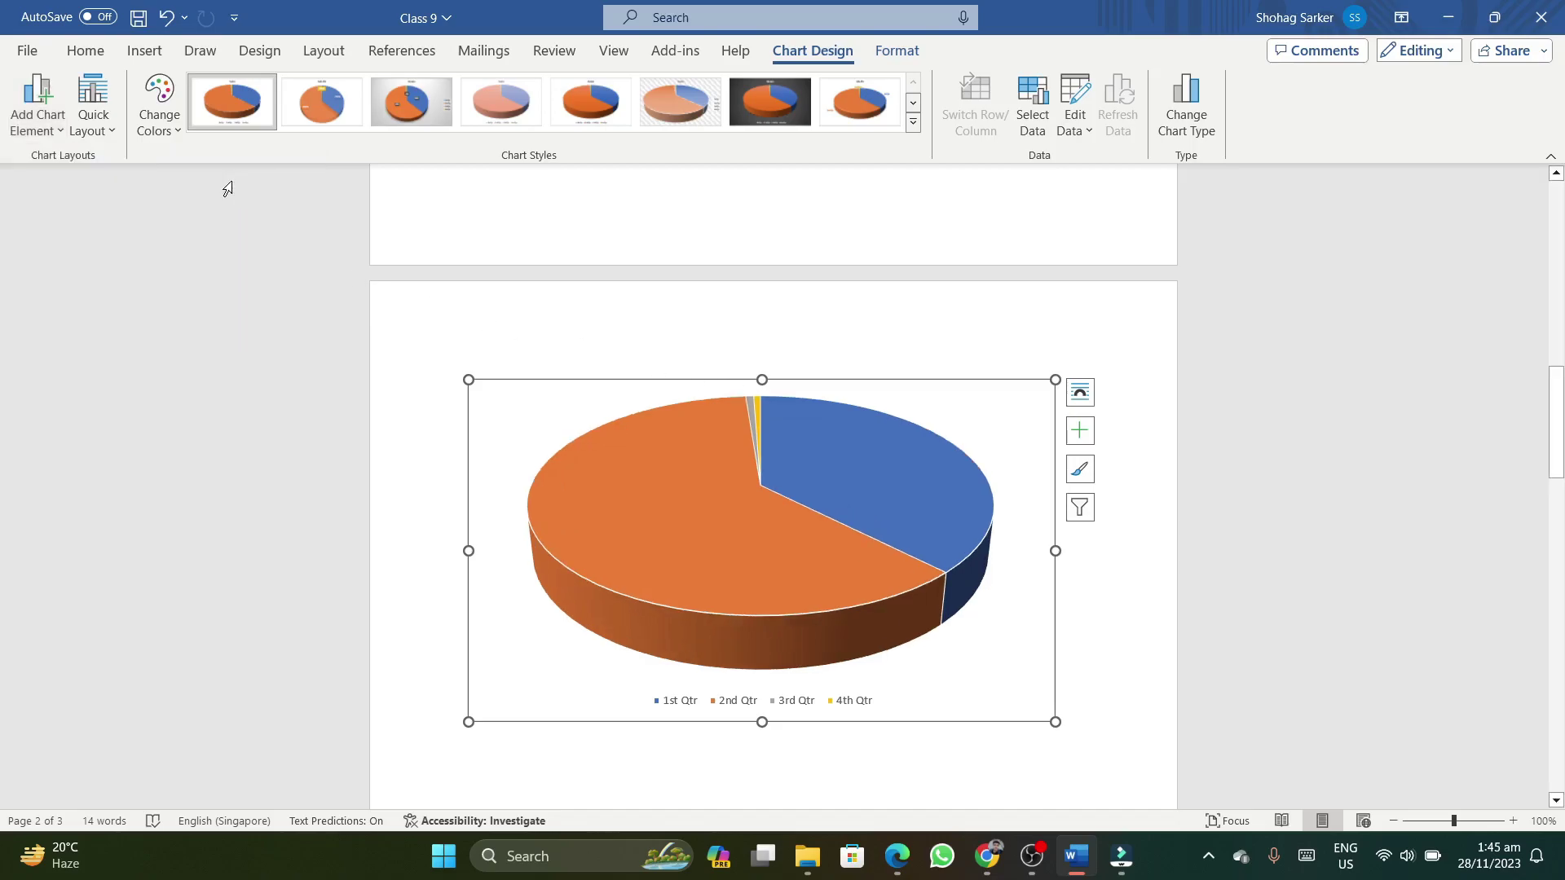
{"action": "left_click", "coordinate": [38, 102]}
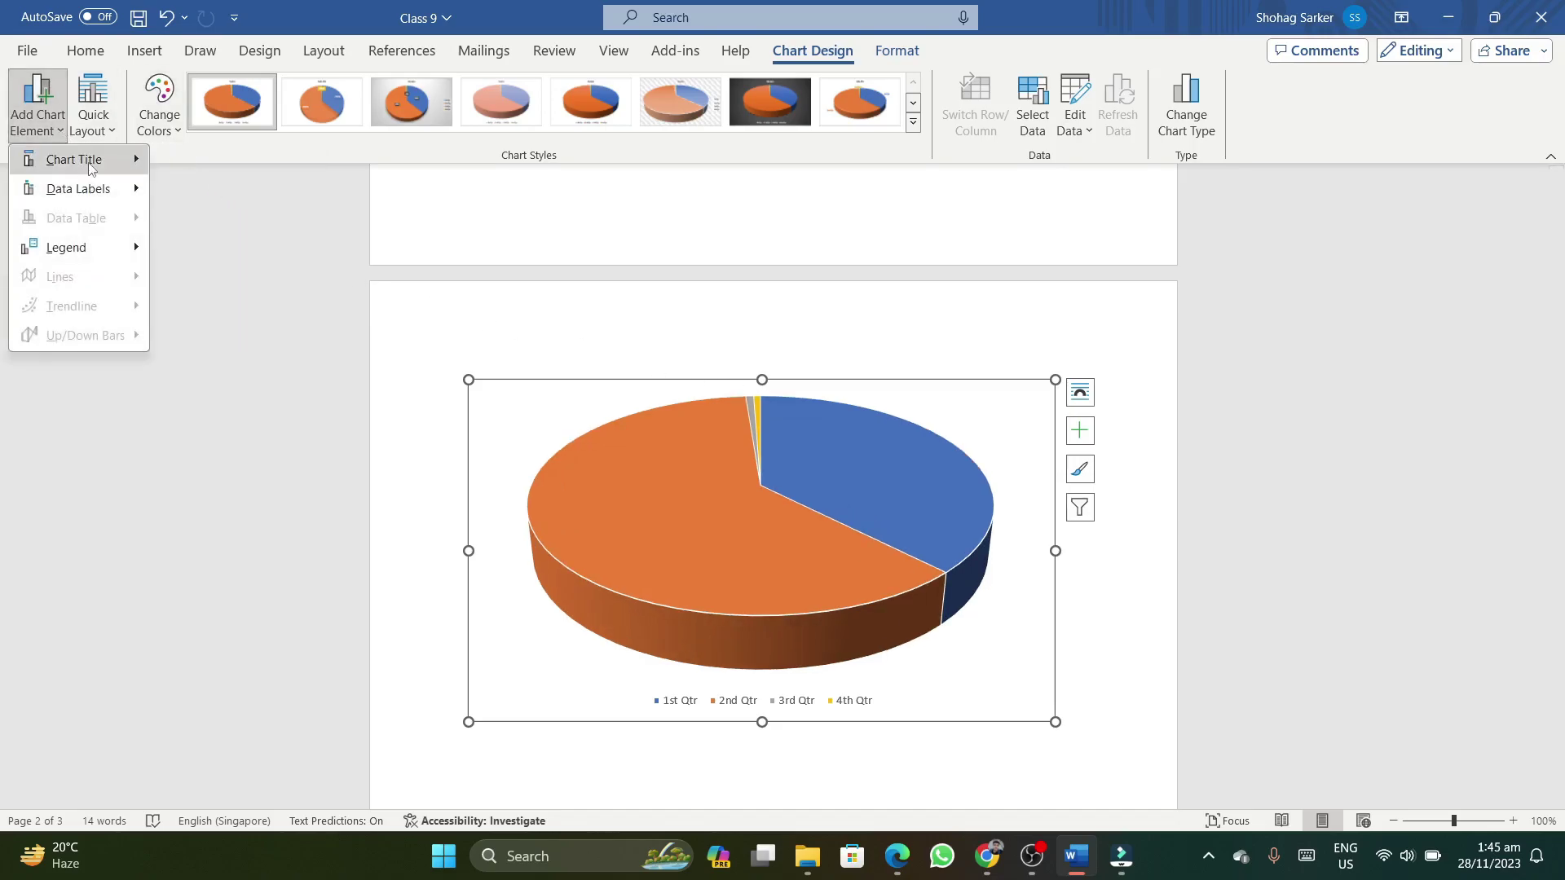
{"action": "mouse_move", "coordinate": [74, 159]}
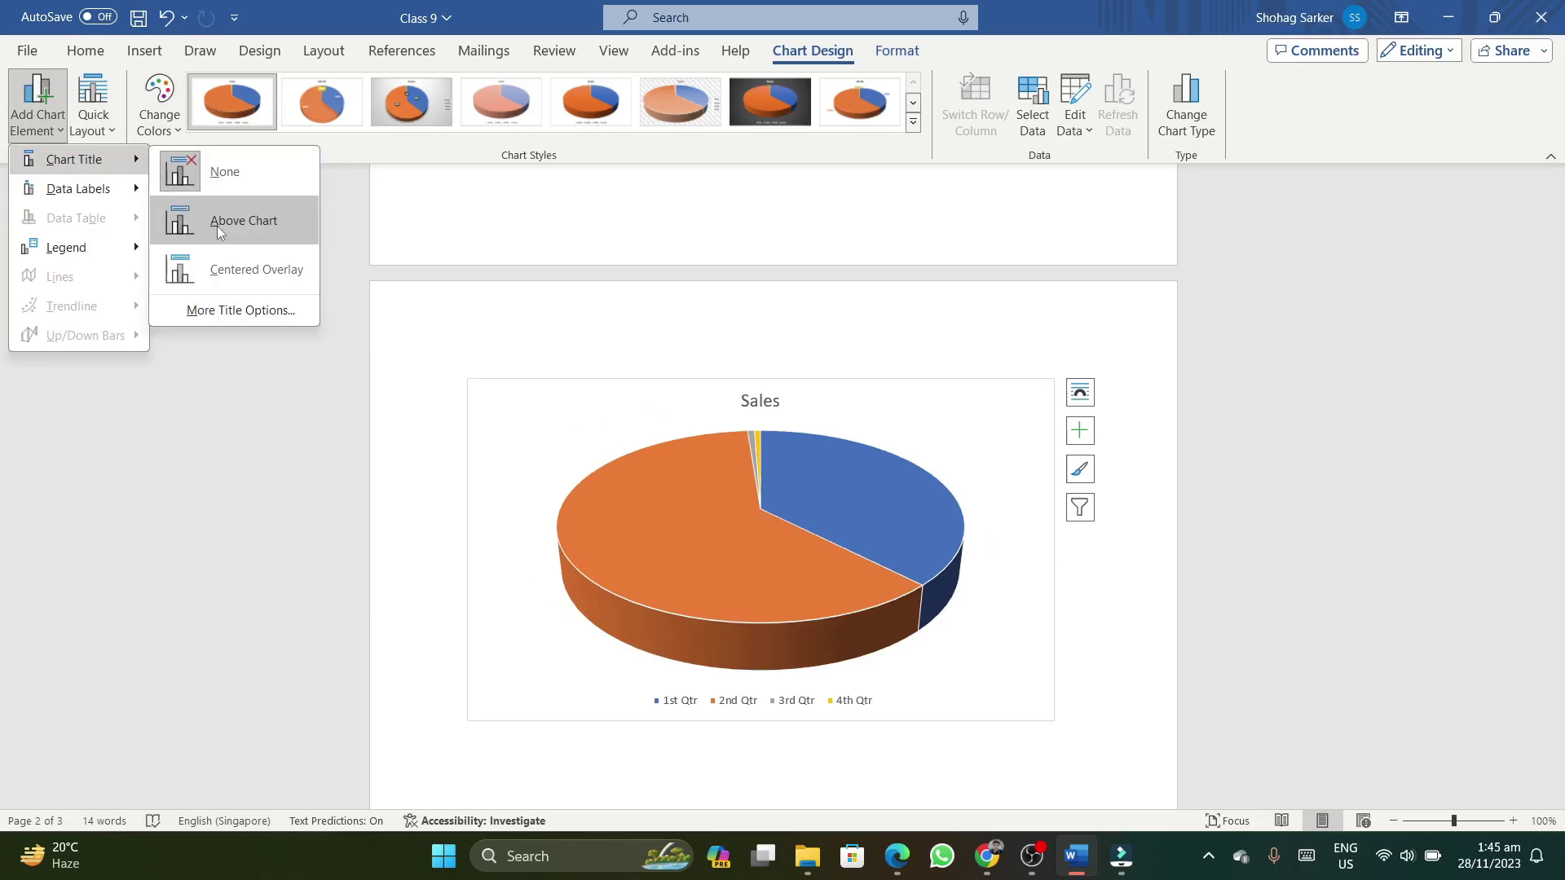
{"action": "left_click", "coordinate": [240, 270]}
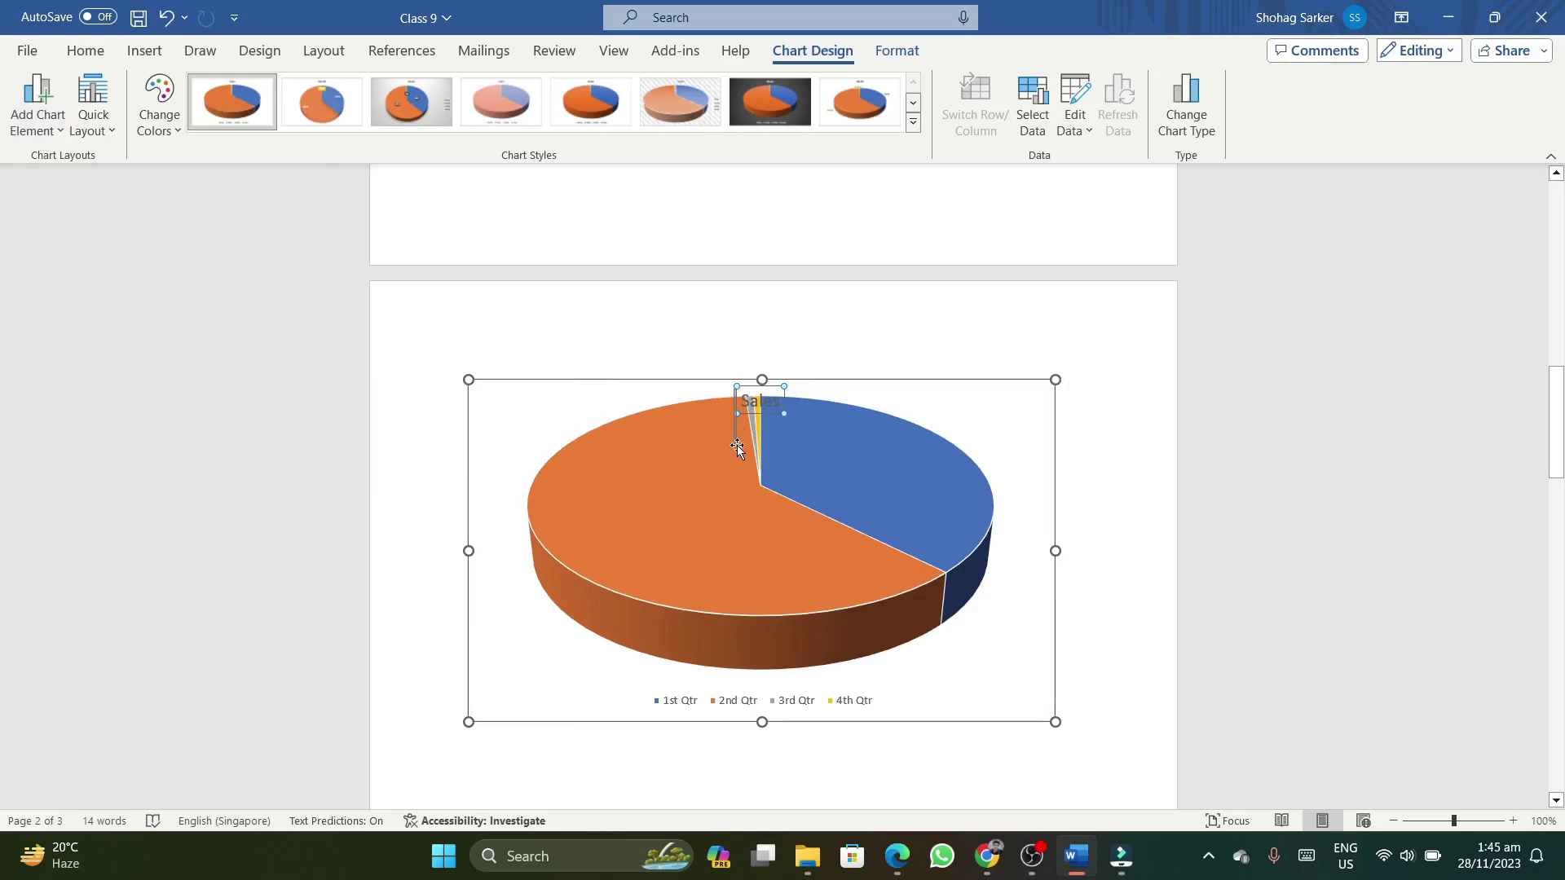
Drag the Sales title onto the orange slice and open More Title Options
{"action": "mouse_move", "coordinate": [737, 393]}
{"action": "left_mouse_down"}
{"action": "mouse_move", "coordinate": [763, 511]}
{"action": "mouse_move", "coordinate": [727, 440]}
{"action": "mouse_move", "coordinate": [675, 474]}
{"action": "left_mouse_up"}
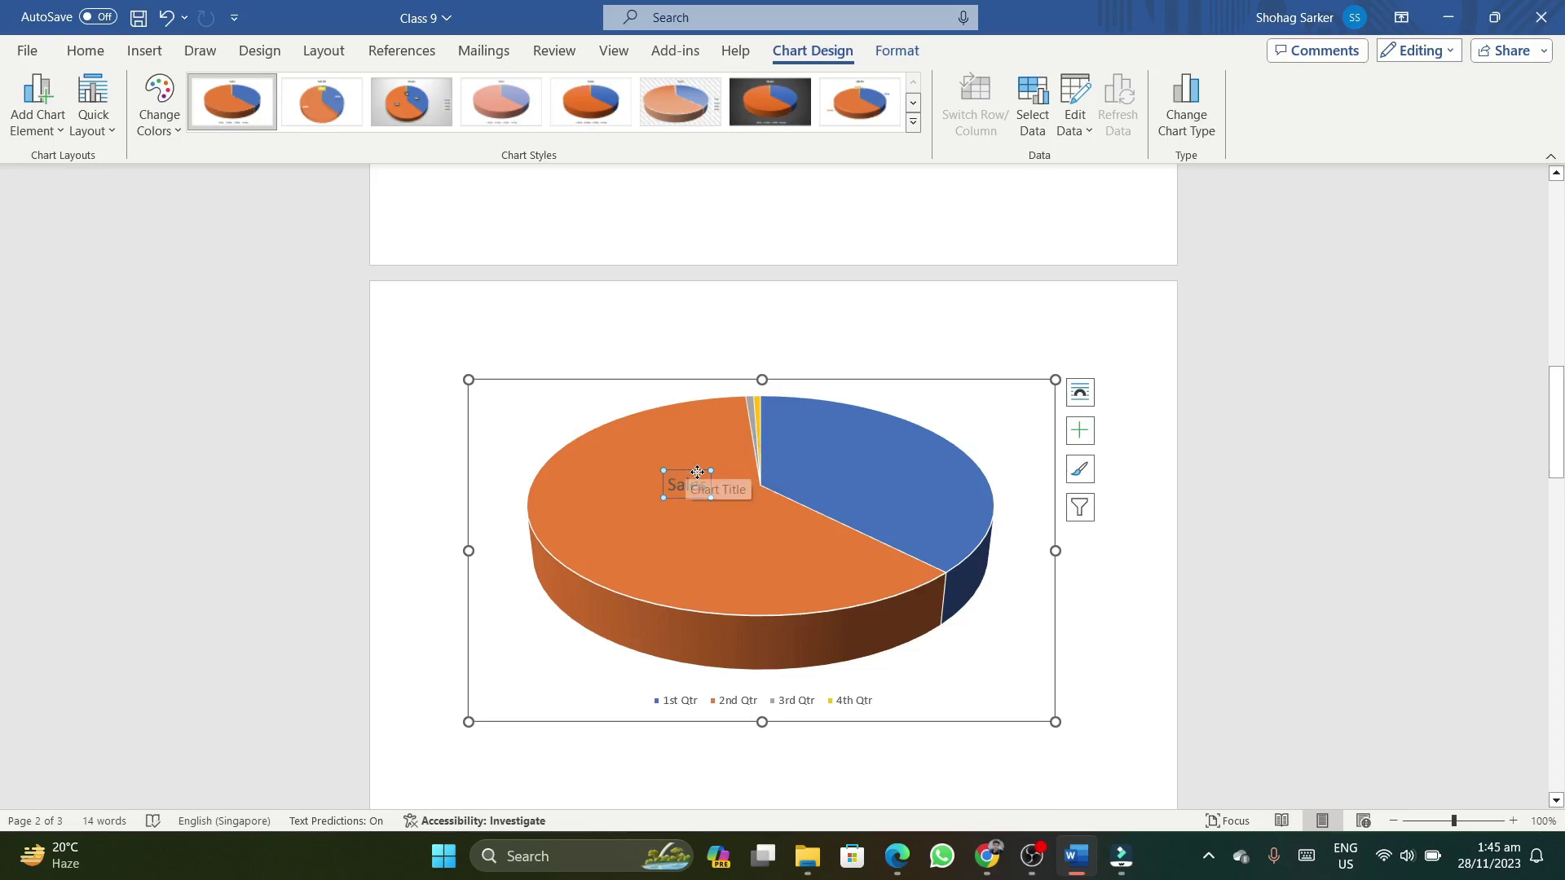
{"action": "left_click", "coordinate": [38, 106]}
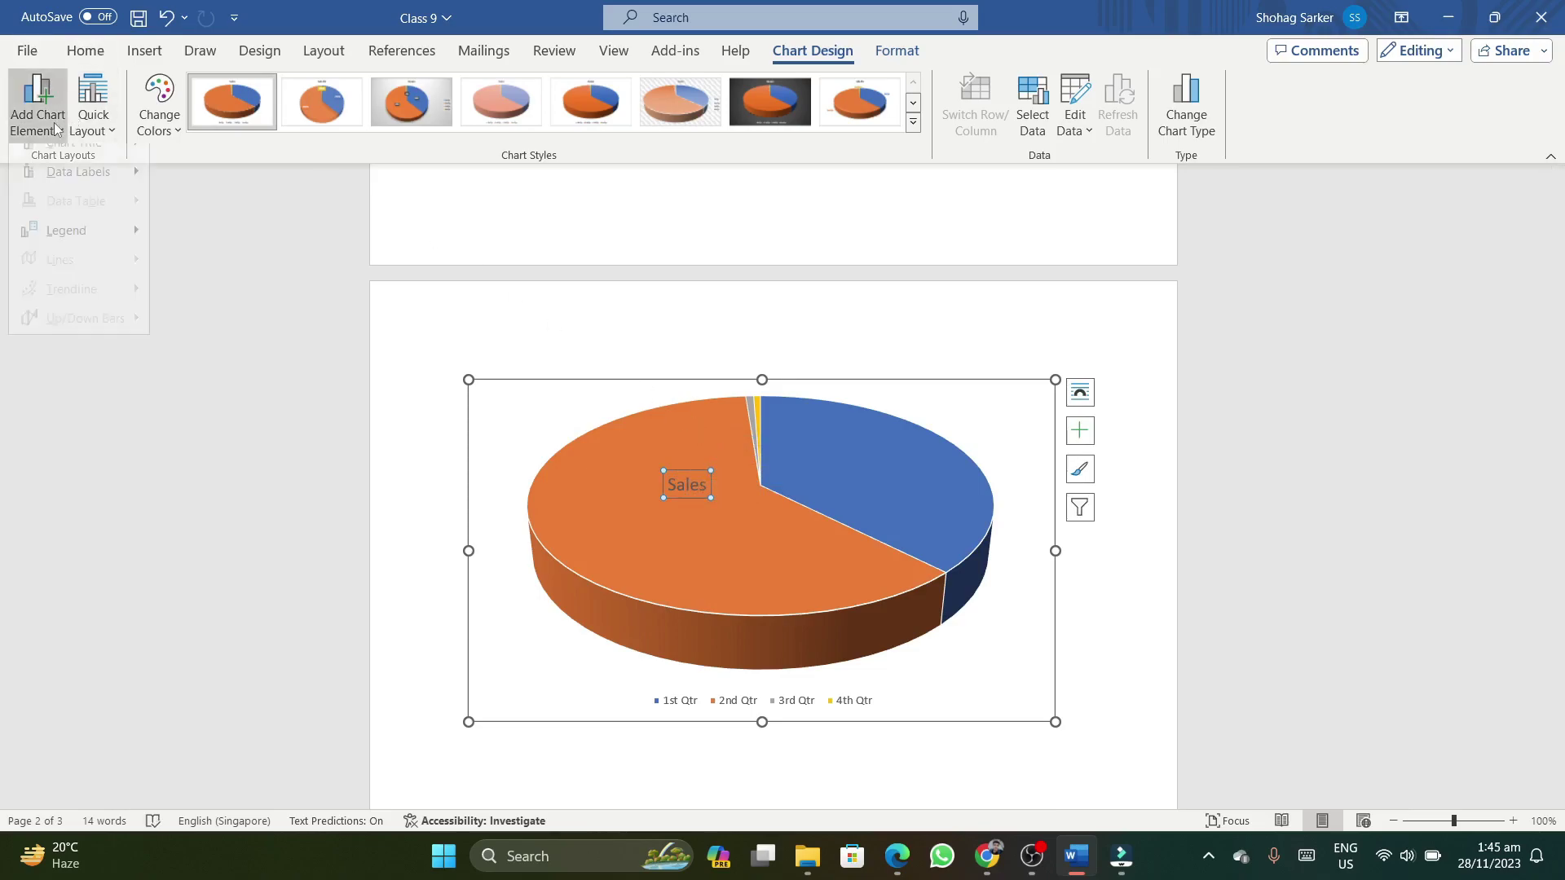
{"action": "mouse_move", "coordinate": [74, 159]}
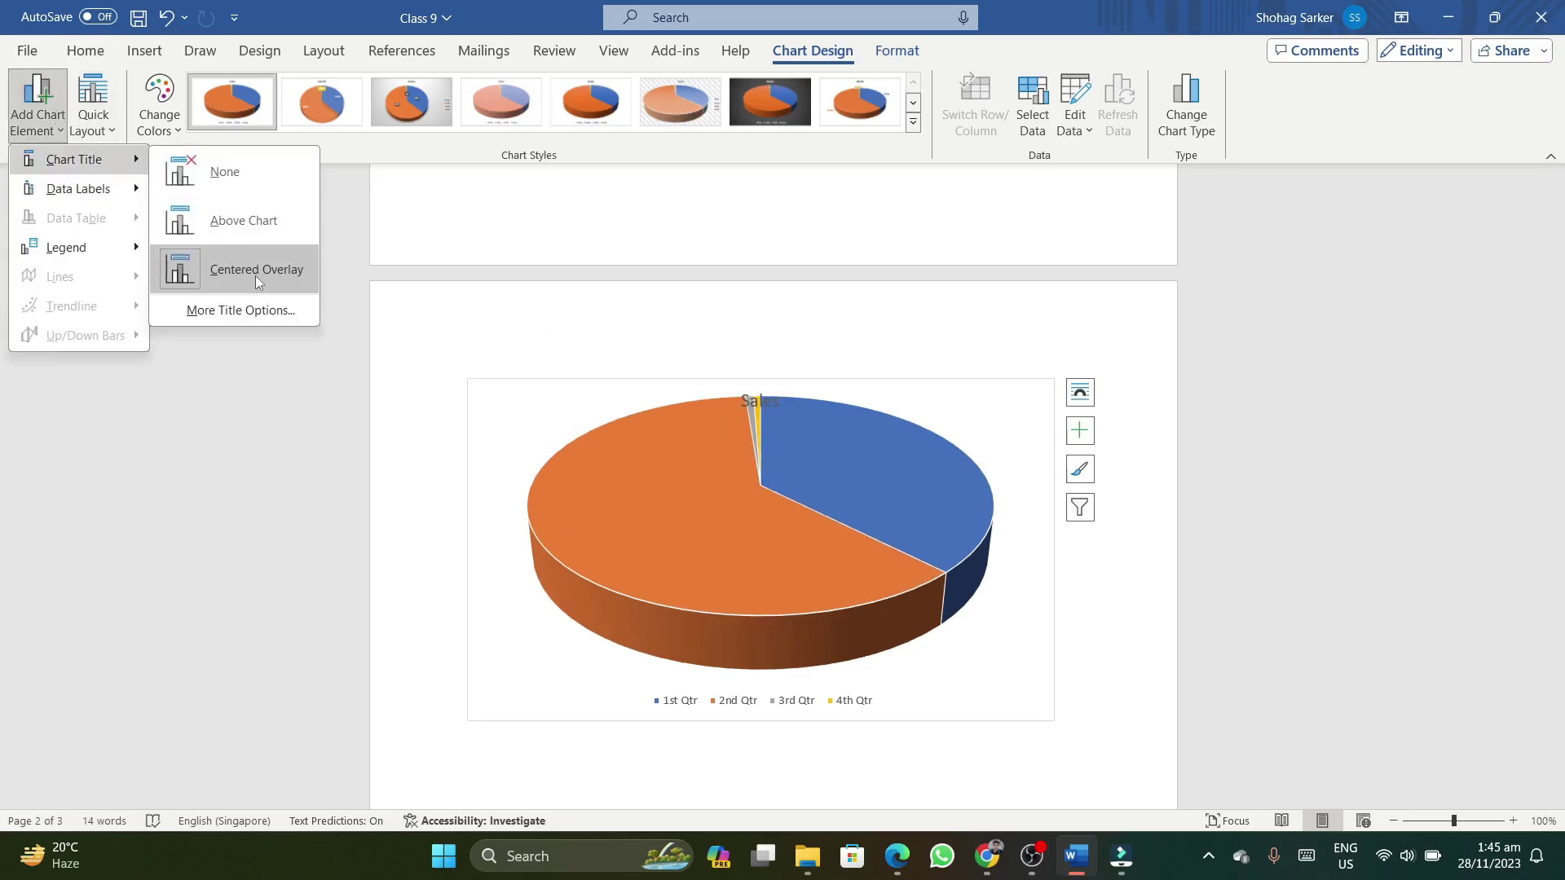
{"action": "left_click", "coordinate": [258, 315]}
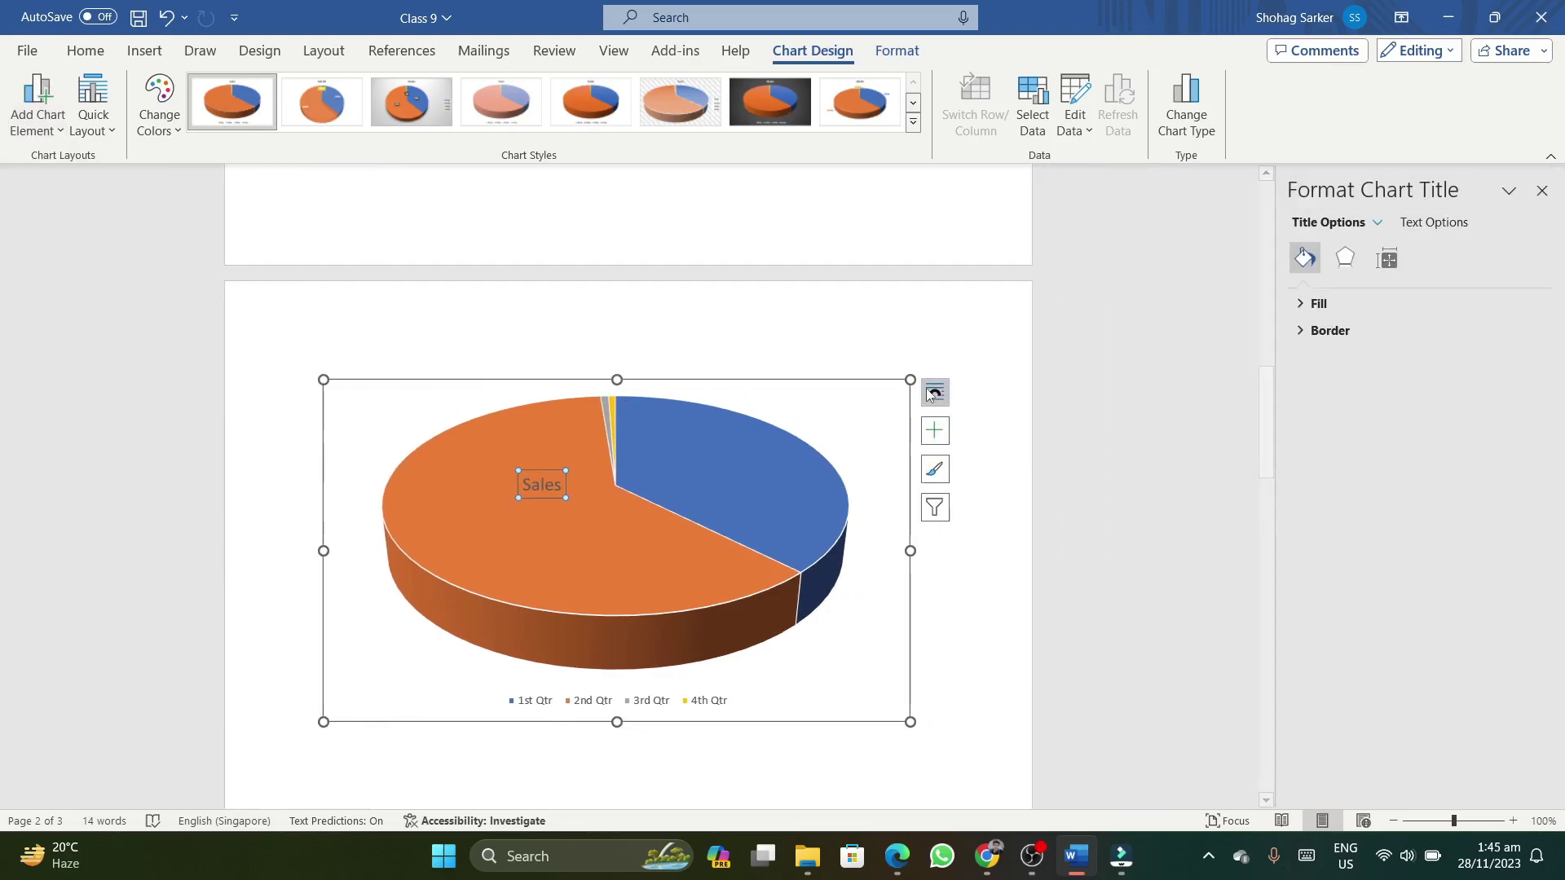
Select the pie series for formatting and check Data Labels without adding any
{"action": "left_click", "coordinate": [934, 431]}
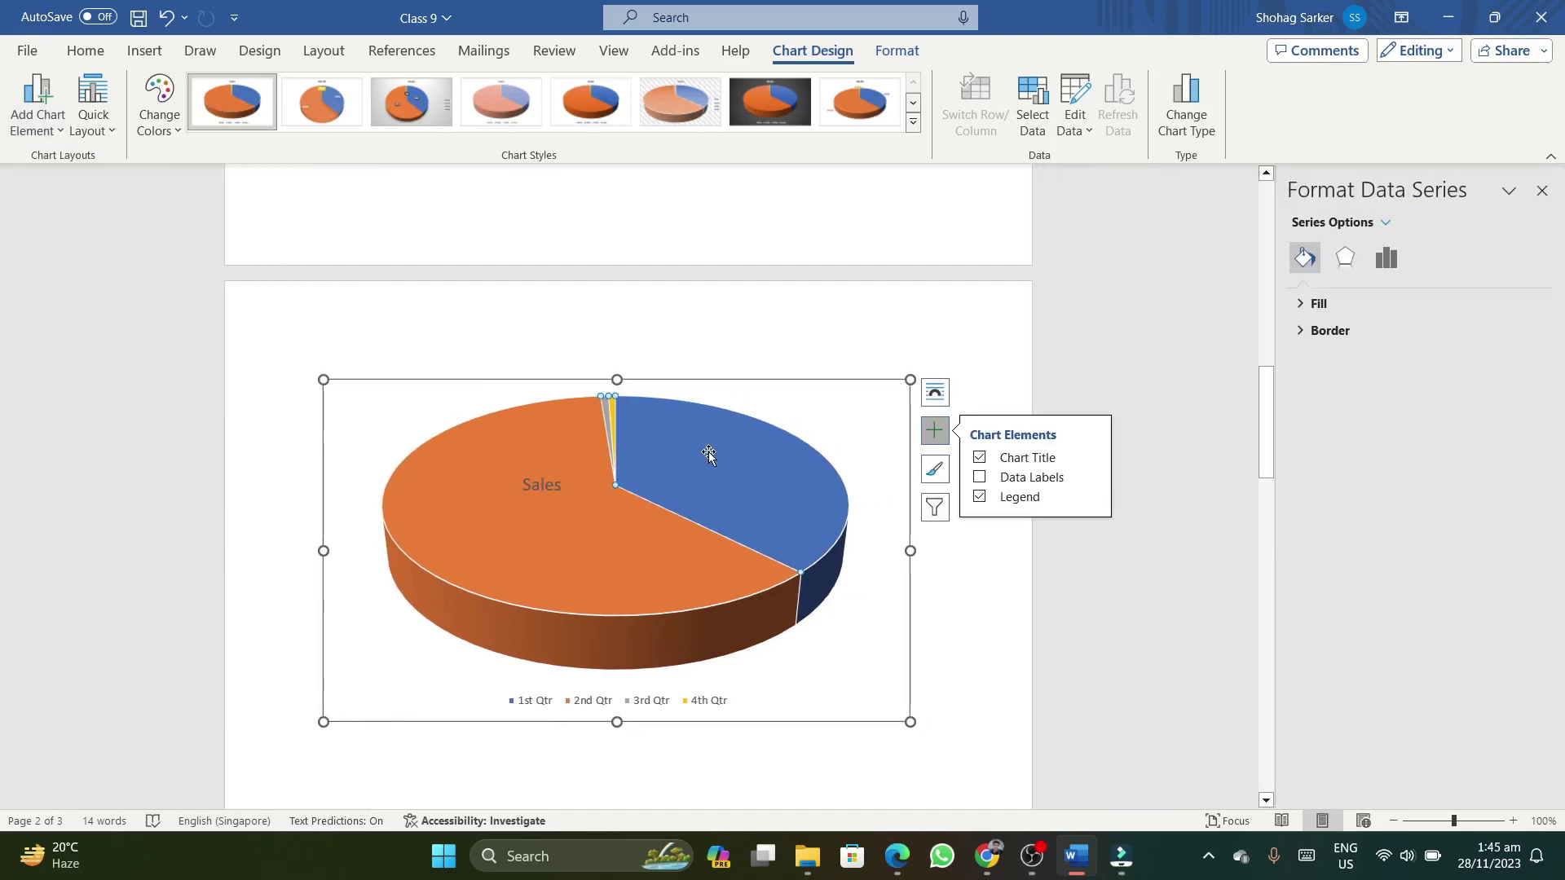
{"action": "left_click", "coordinate": [61, 132]}
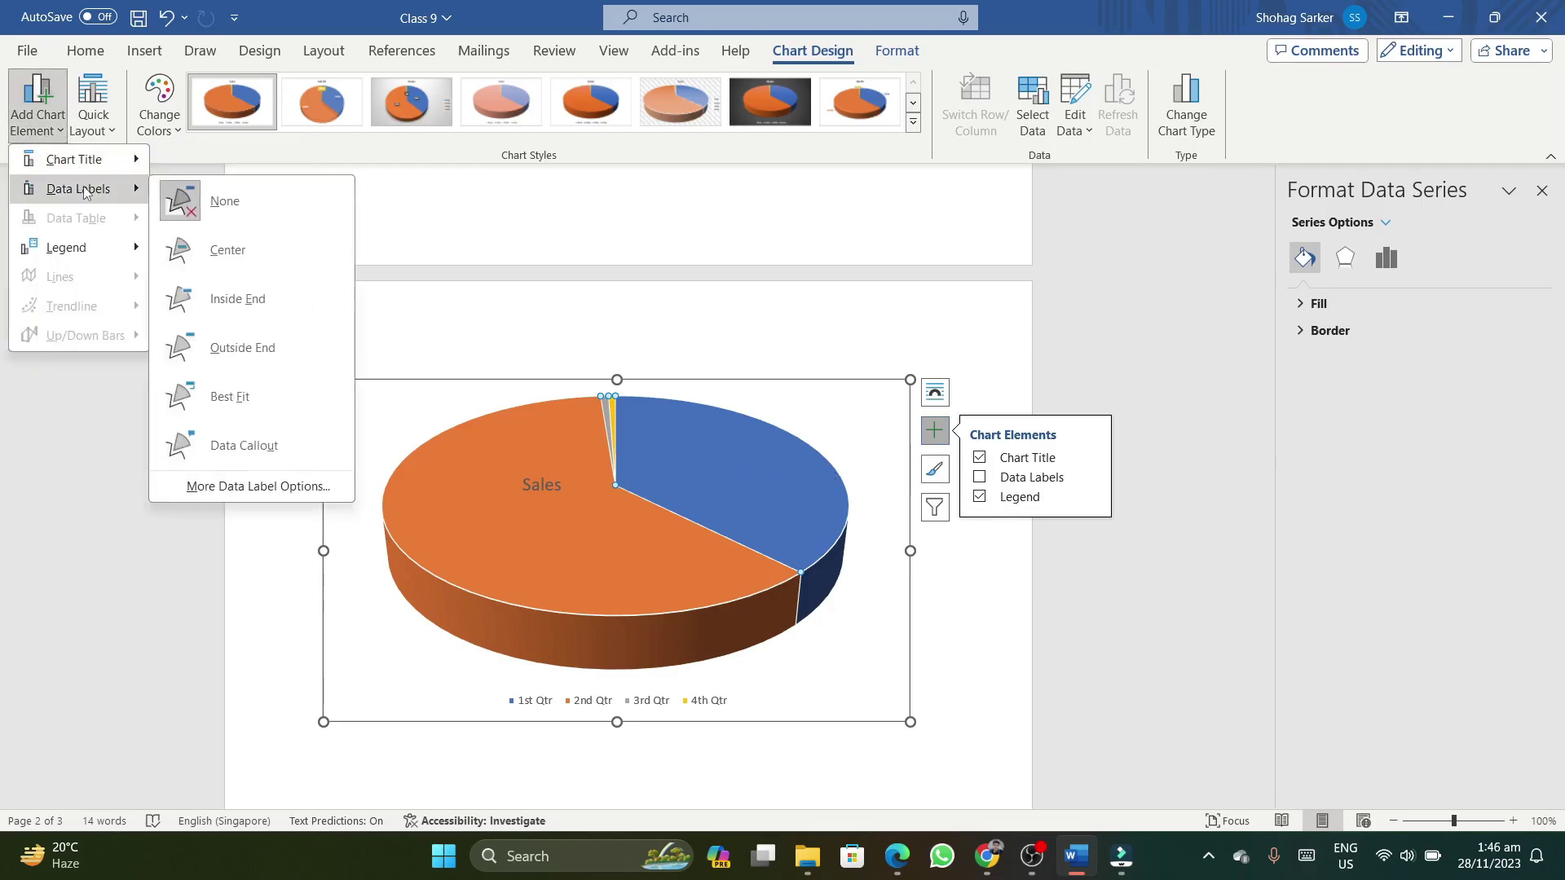
{"action": "mouse_move", "coordinate": [78, 188]}
{"action": "left_click", "coordinate": [569, 413]}
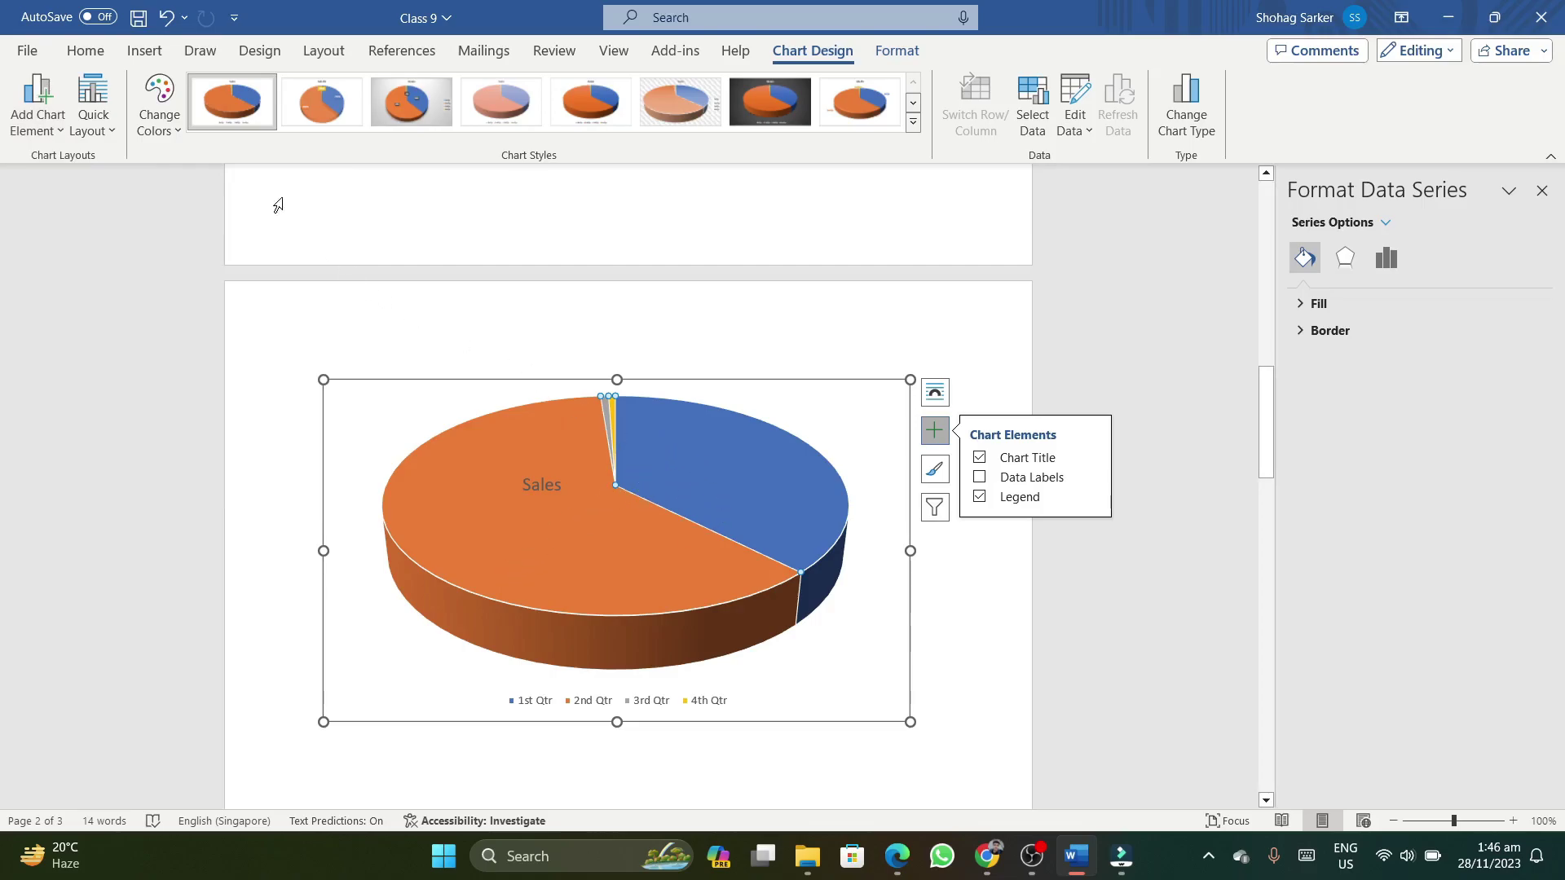
{"action": "left_click", "coordinate": [89, 123]}
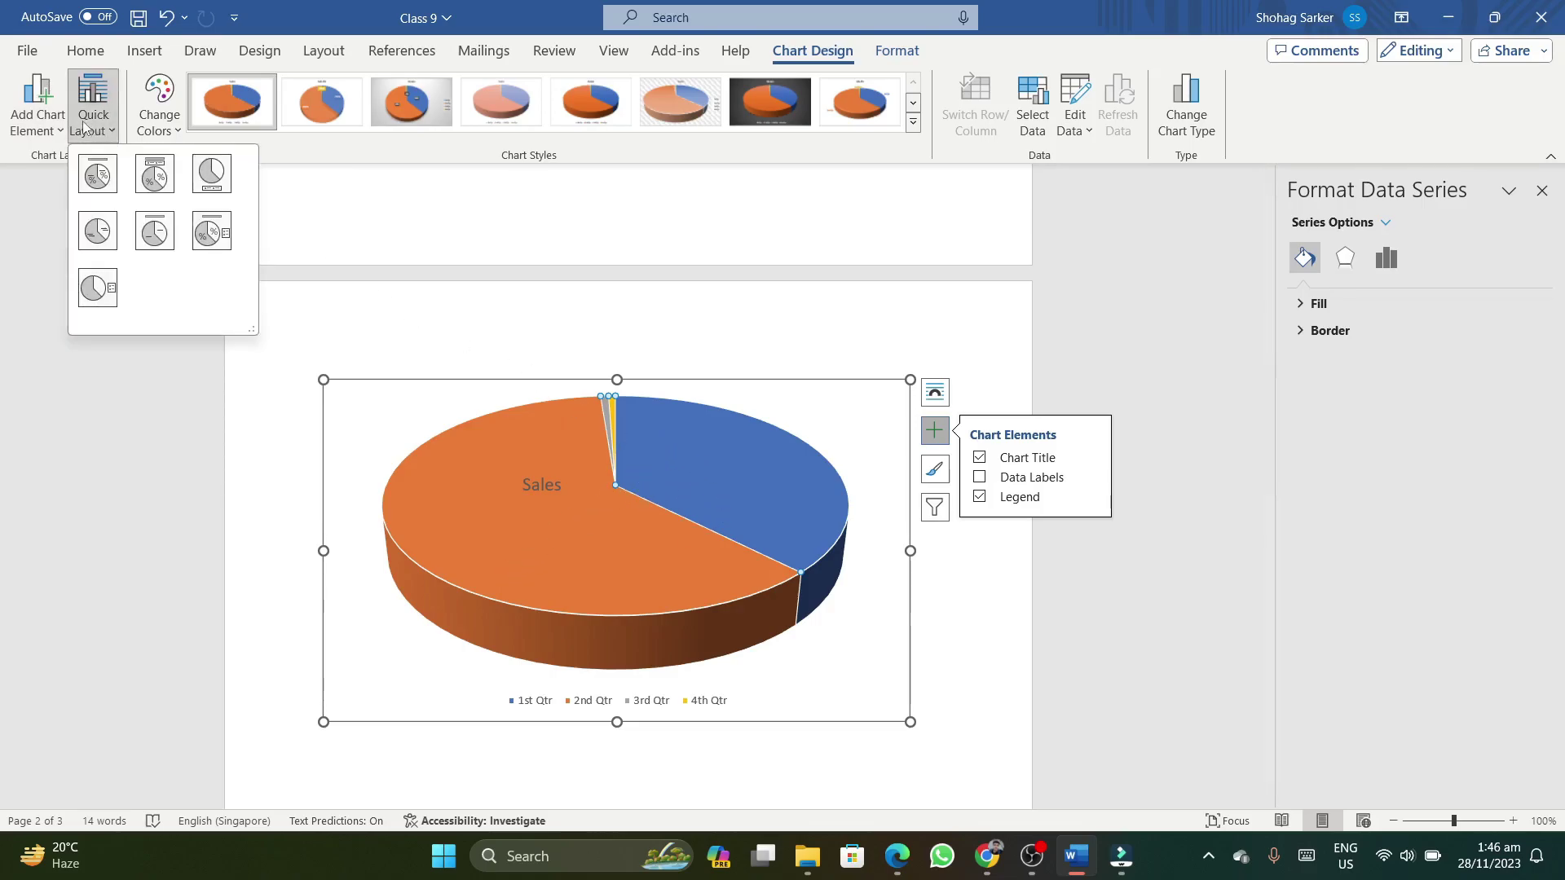
Open Add Chart Element to reach the Legend position choices
{"action": "left_click", "coordinate": [37, 115]}
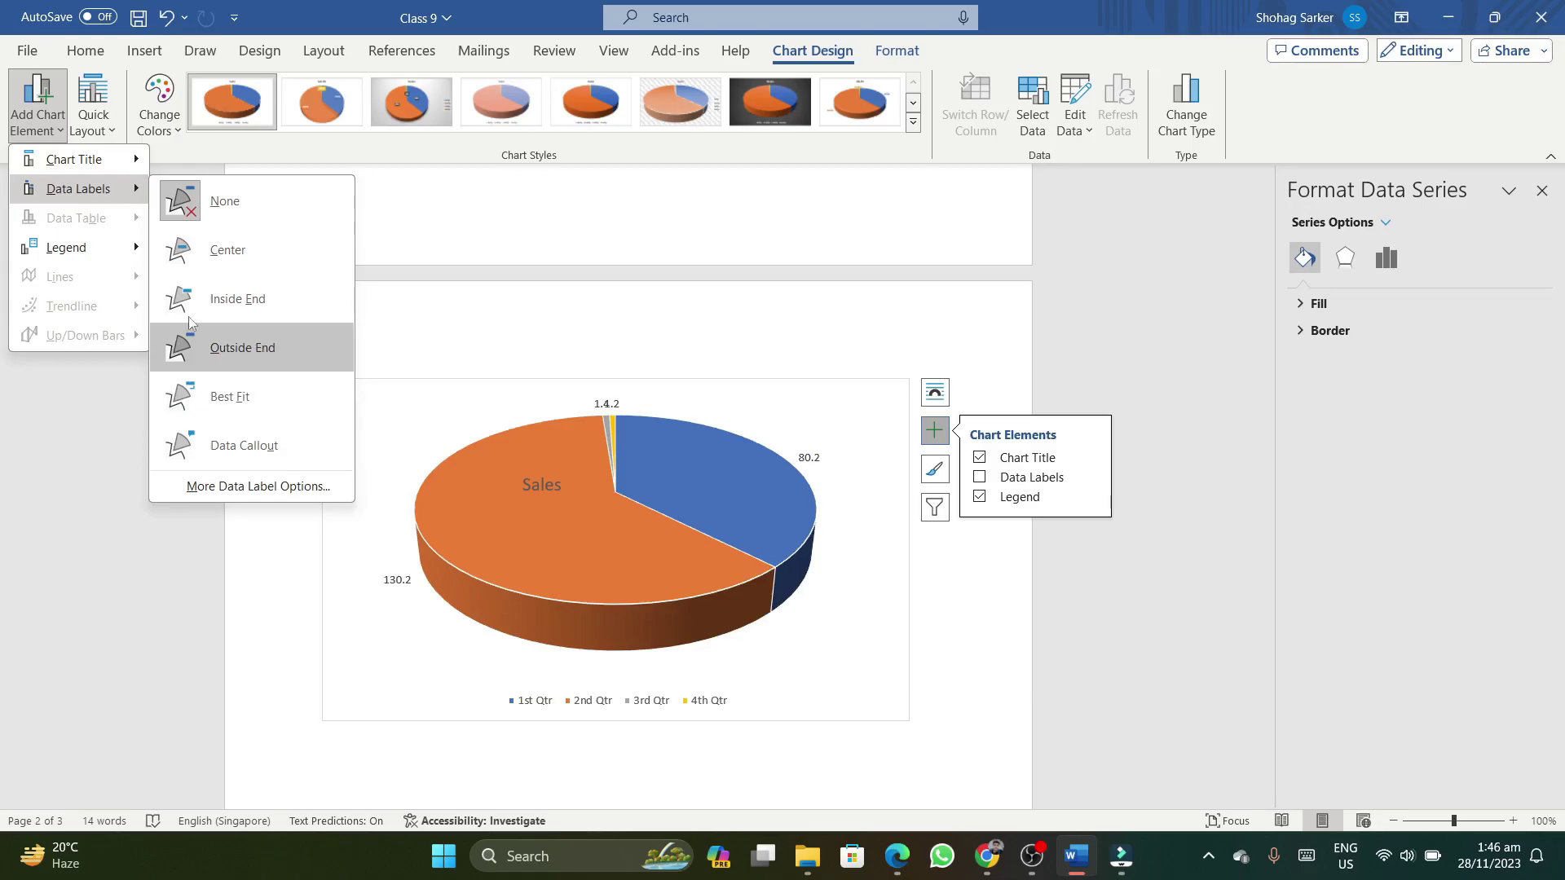
{"action": "mouse_move", "coordinate": [66, 247]}
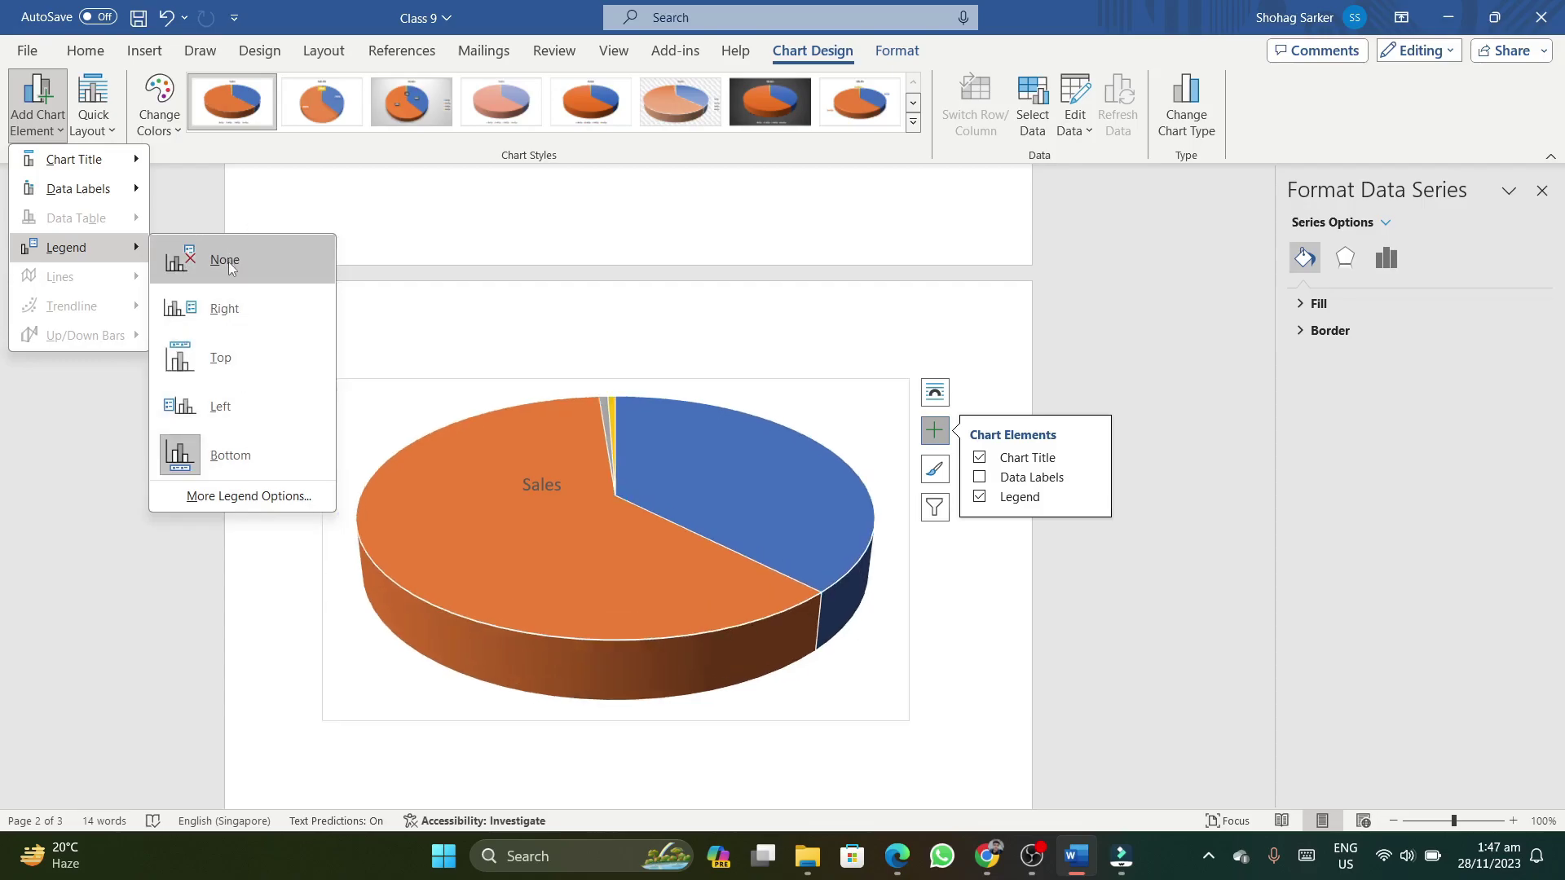
Open the Format Legend pane, keeping the legend at Bottom, then view Quick Layouts
{"action": "left_click", "coordinate": [237, 494]}
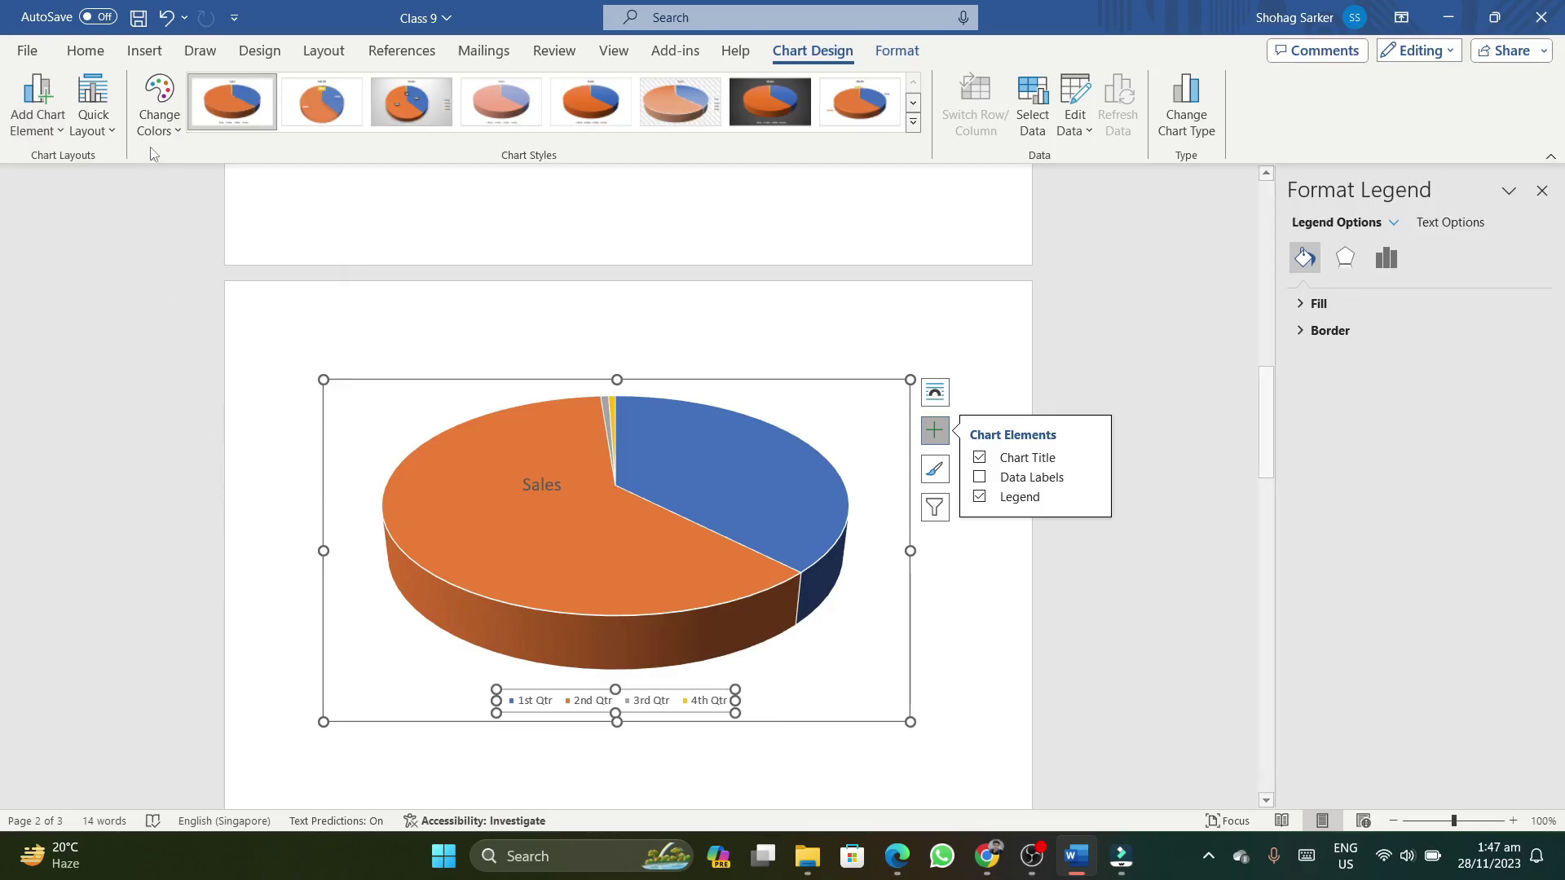
{"action": "left_click", "coordinate": [94, 114]}
{"action": "left_click", "coordinate": [37, 102]}
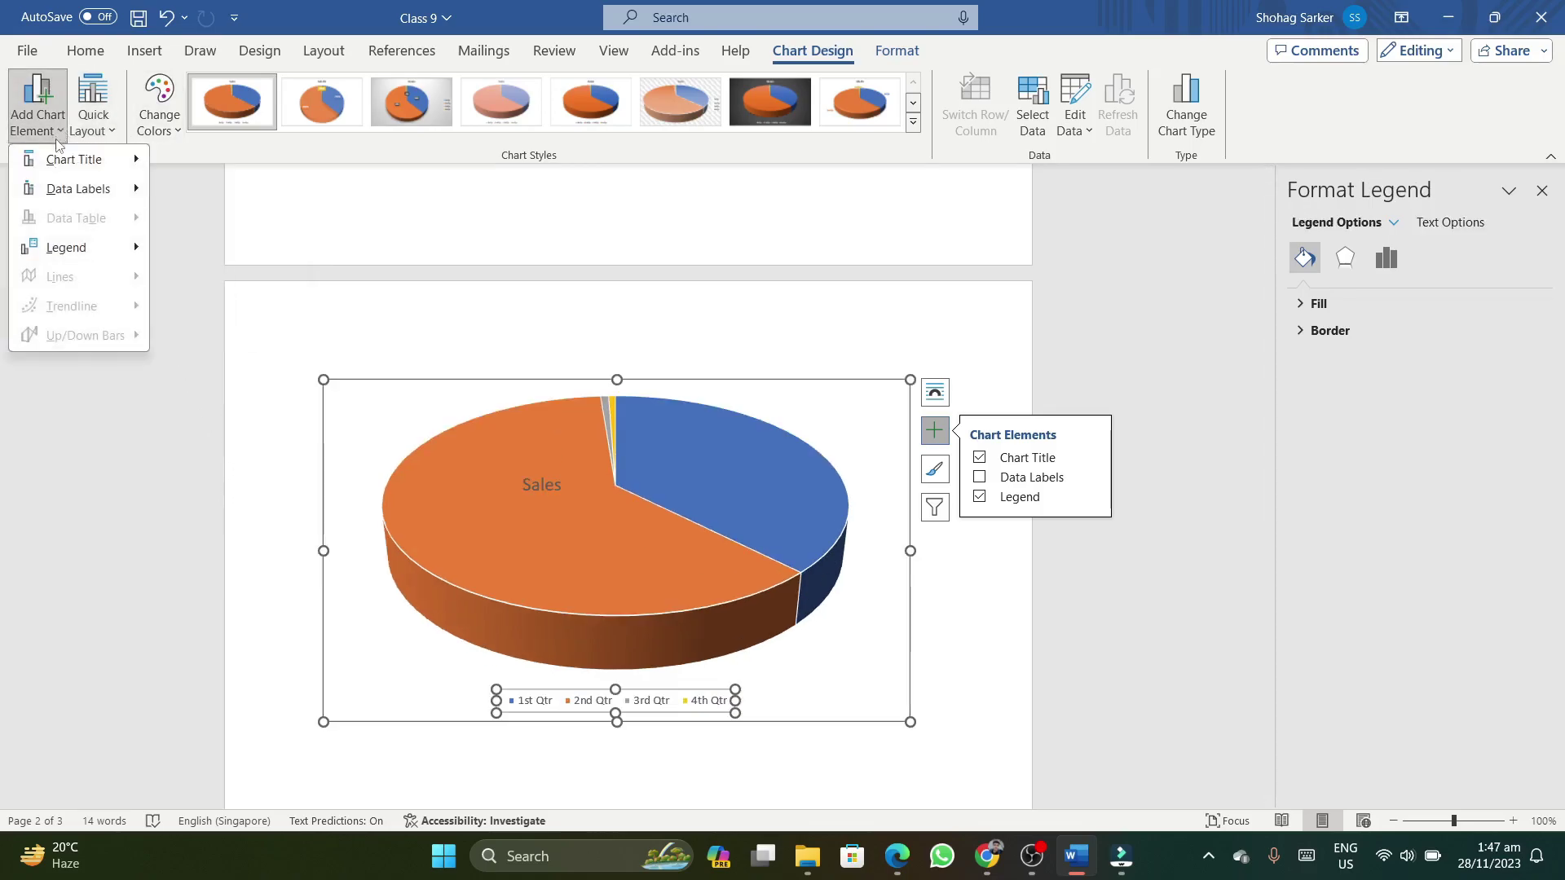
{"action": "left_click", "coordinate": [65, 375]}
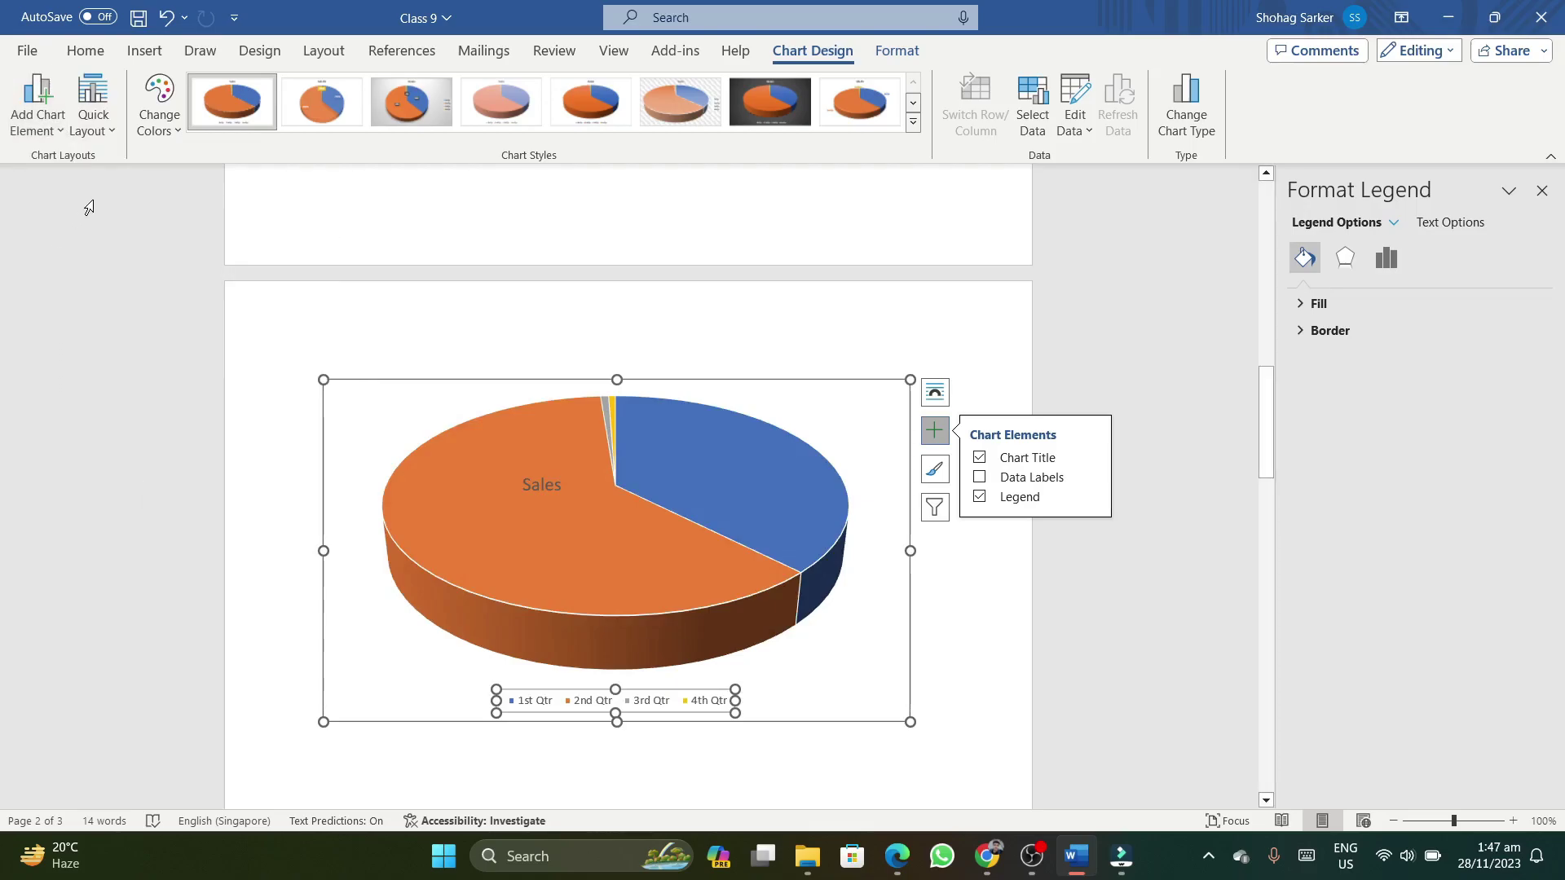
{"action": "left_click", "coordinate": [115, 135]}
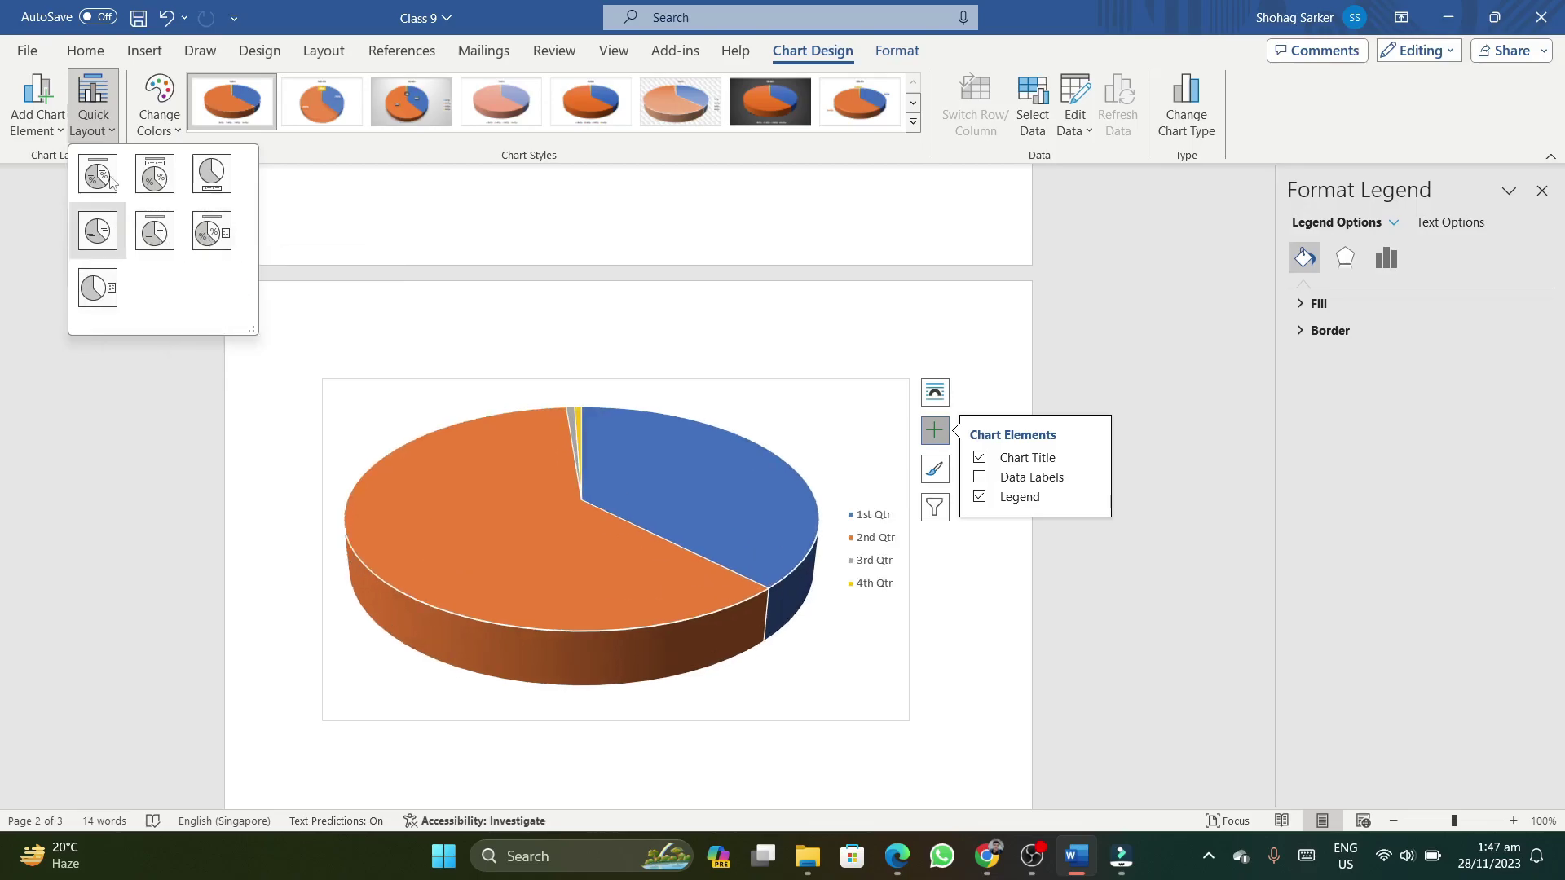
Preview the Change Colors palettes and Chart Styles gallery, keeping the original colours and style
{"action": "left_click", "coordinate": [180, 131]}
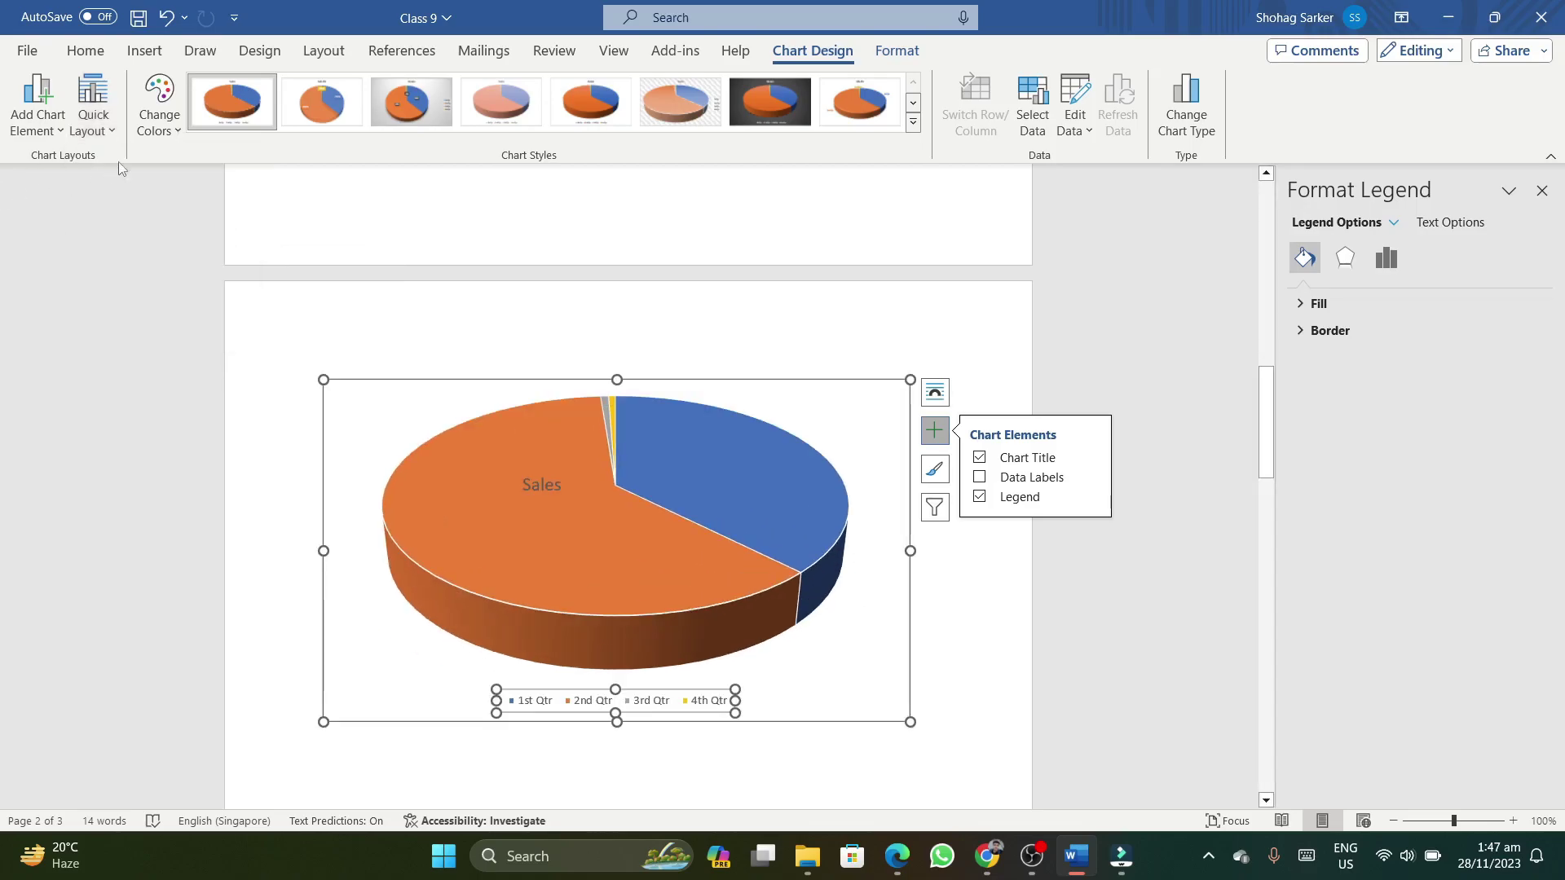
{"action": "left_click", "coordinate": [181, 130]}
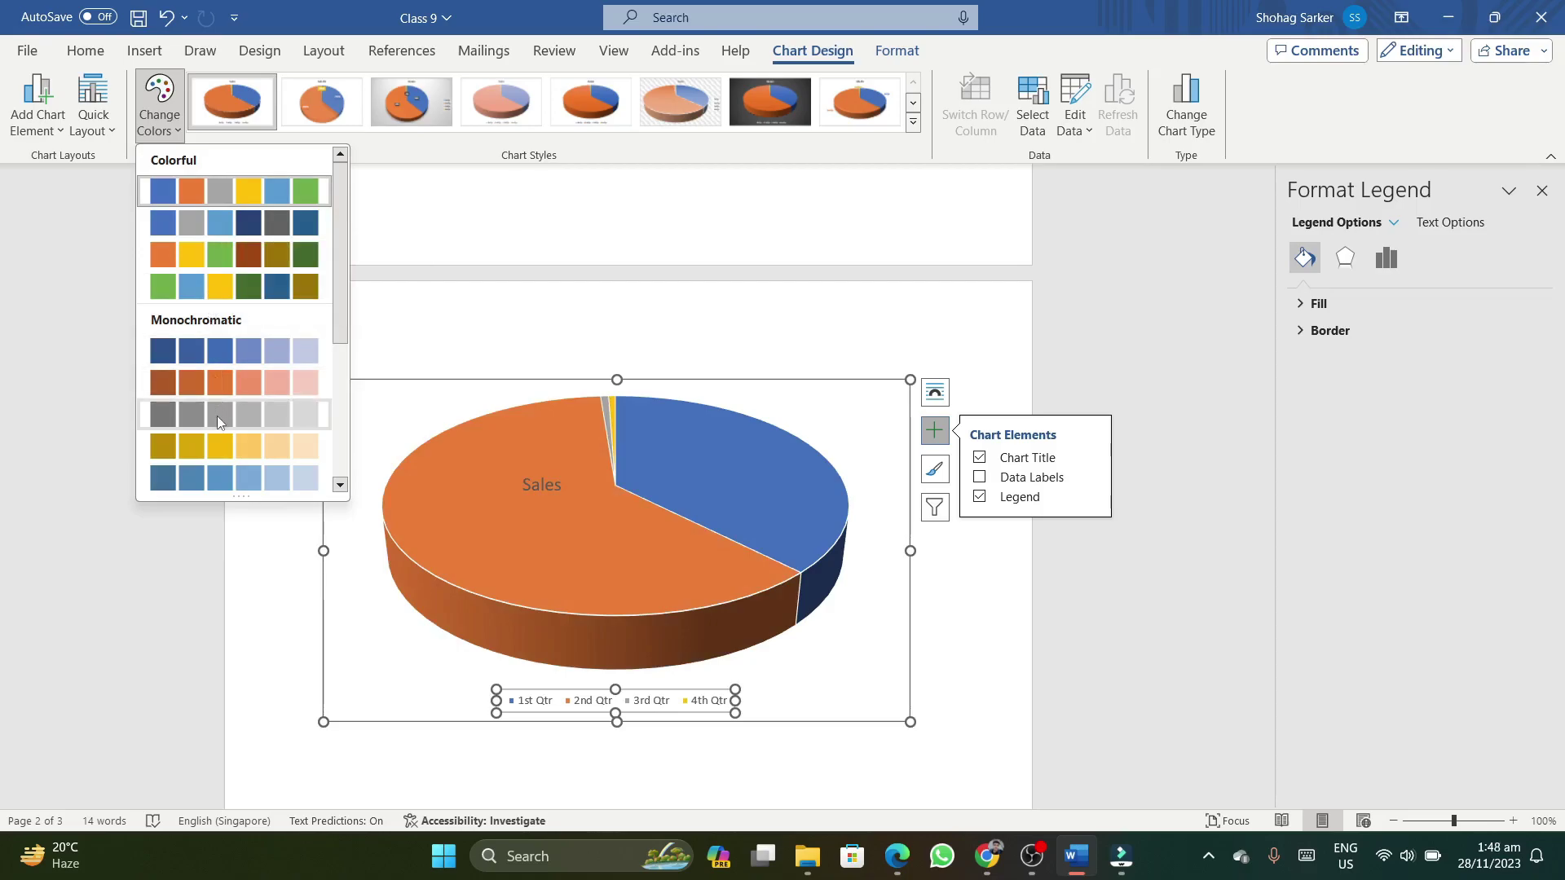
{"action": "scroll", "coordinate": [223, 410], "scroll_direction": "down", "scroll_amount": 2}
{"action": "left_click", "coordinate": [653, 300]}
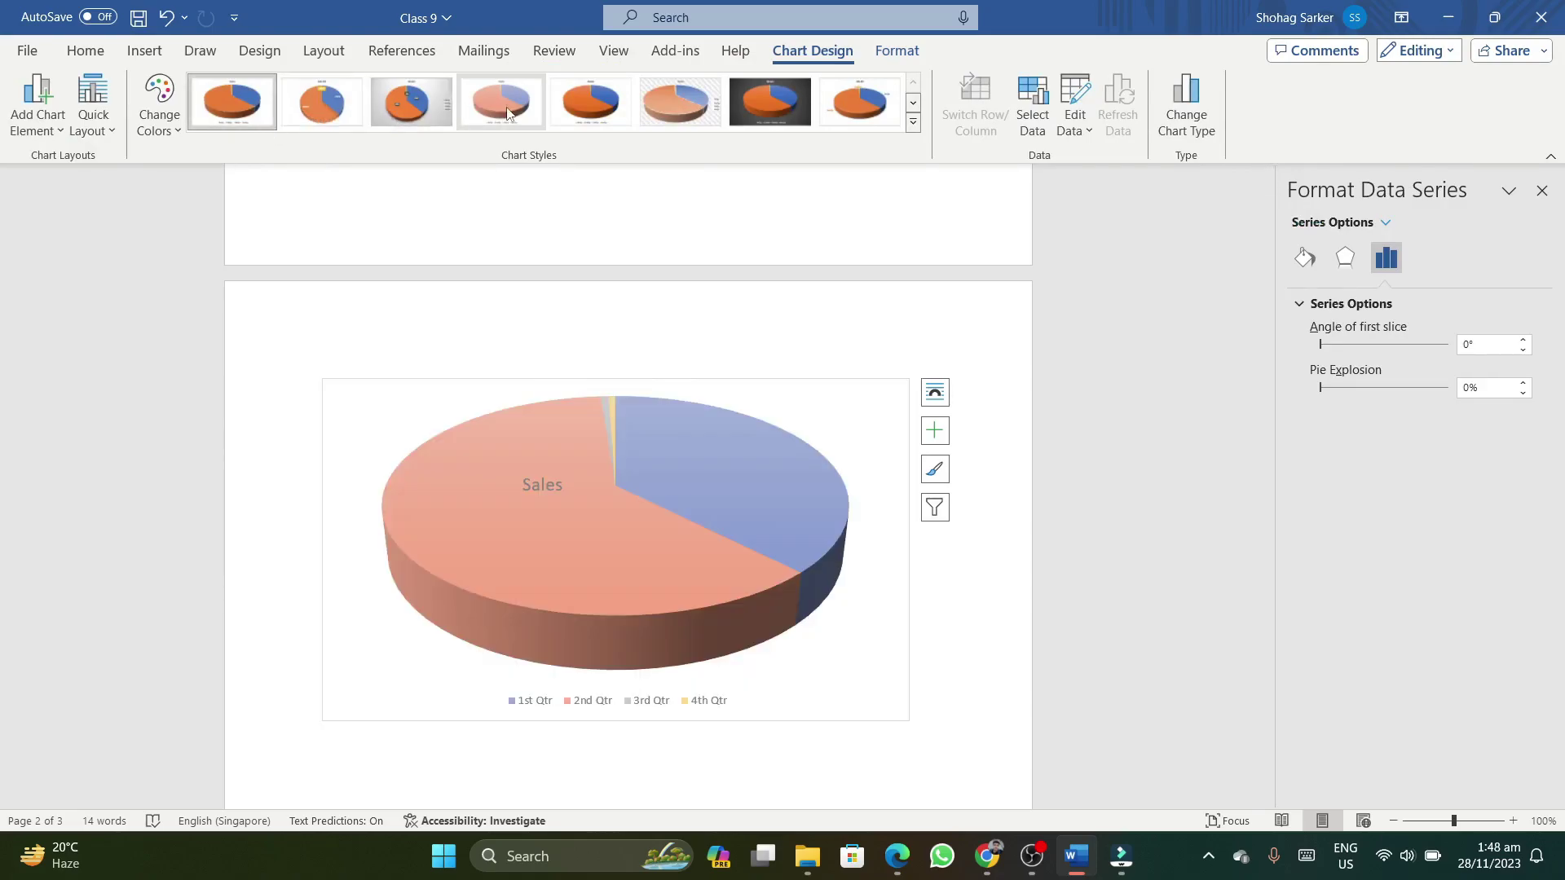
{"action": "left_click", "coordinate": [913, 123]}
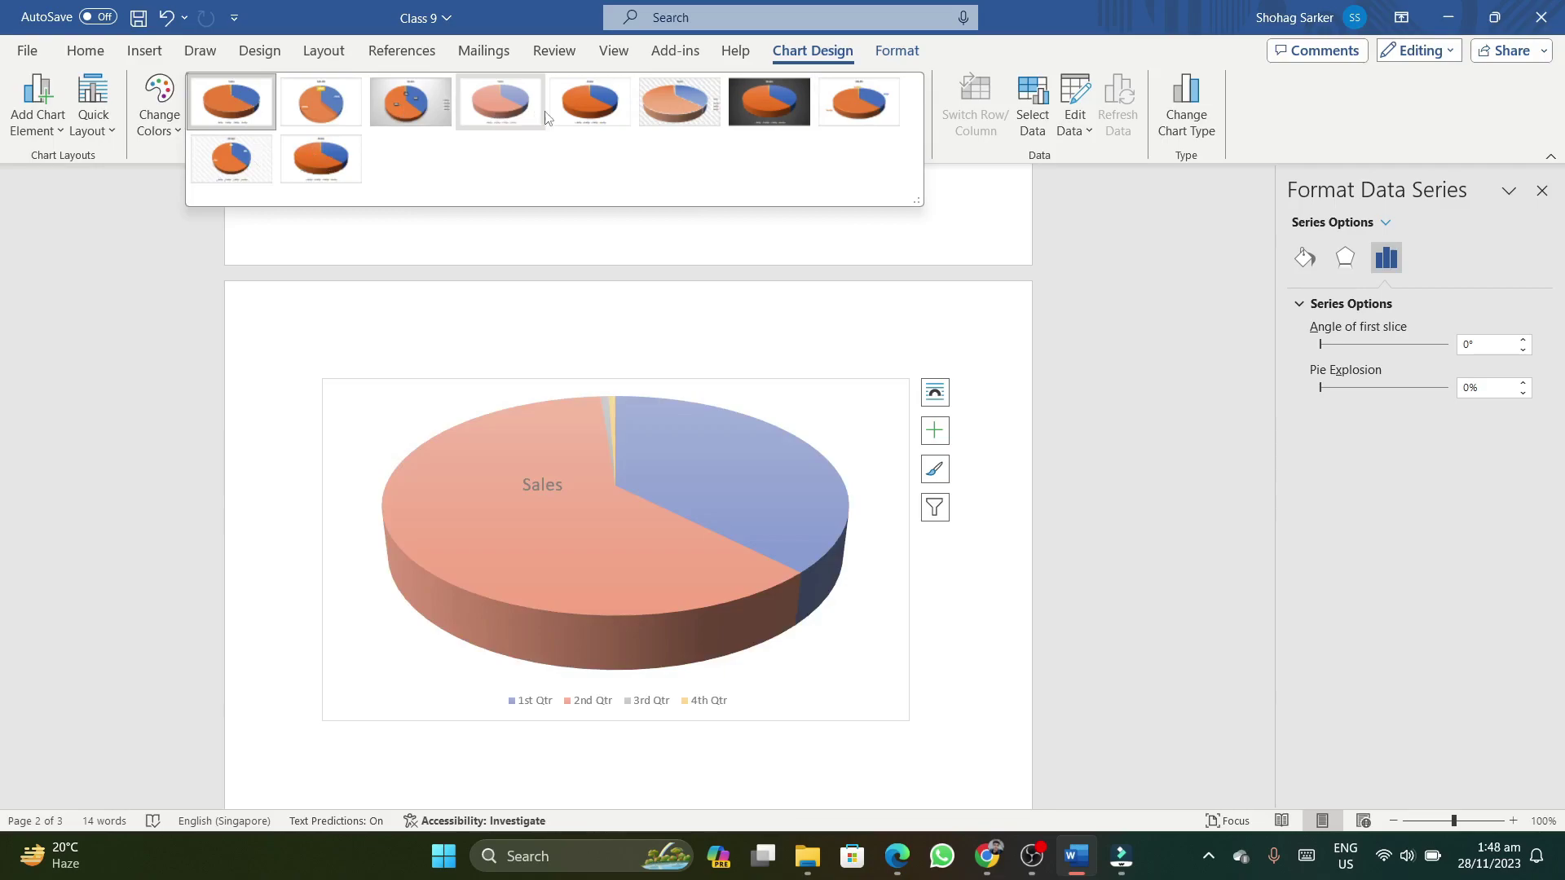
{"action": "left_click", "coordinate": [273, 248]}
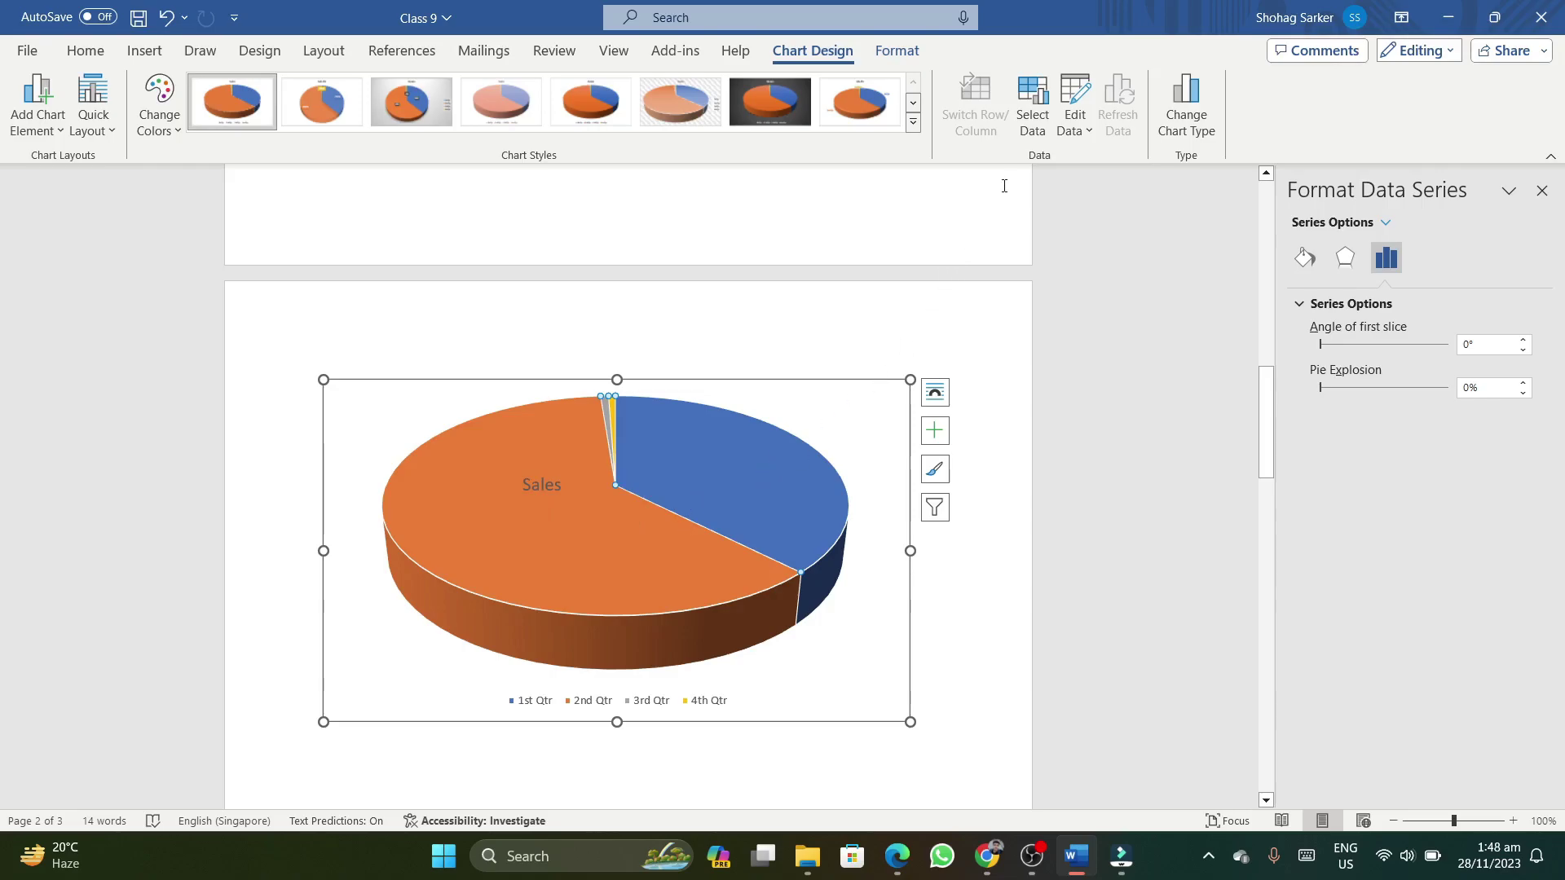
Check the Select Data settings without changes, then locate the Sales header in cell B1
{"action": "left_click", "coordinate": [1031, 123]}
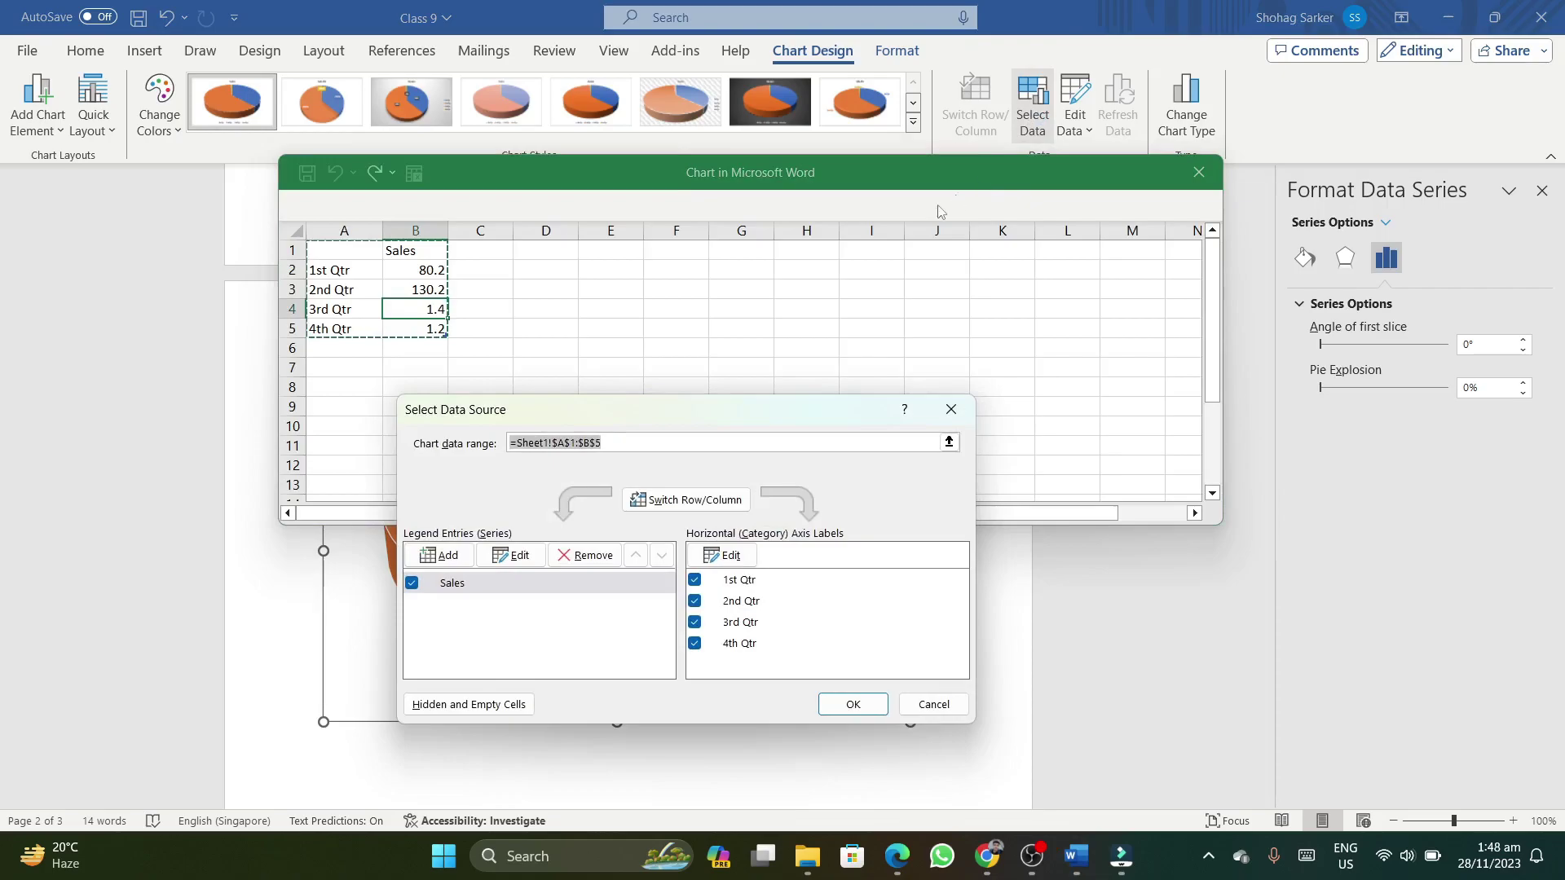
{"action": "scroll", "coordinate": [422, 316], "scroll_direction": "down", "scroll_amount": 2}
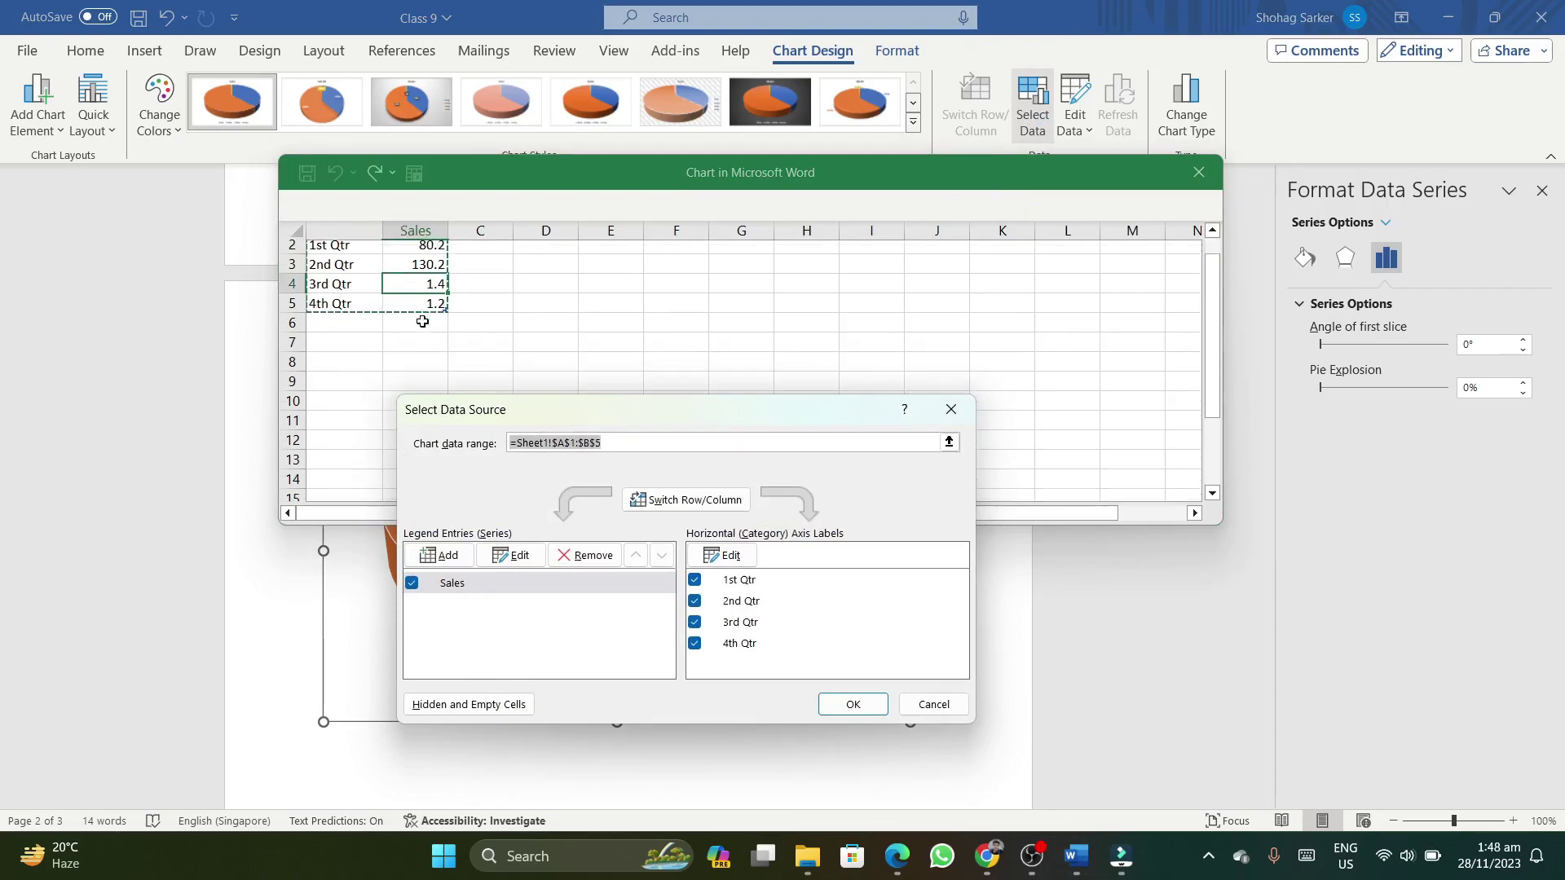
{"action": "scroll", "coordinate": [431, 311], "scroll_direction": "up", "scroll_amount": 2}
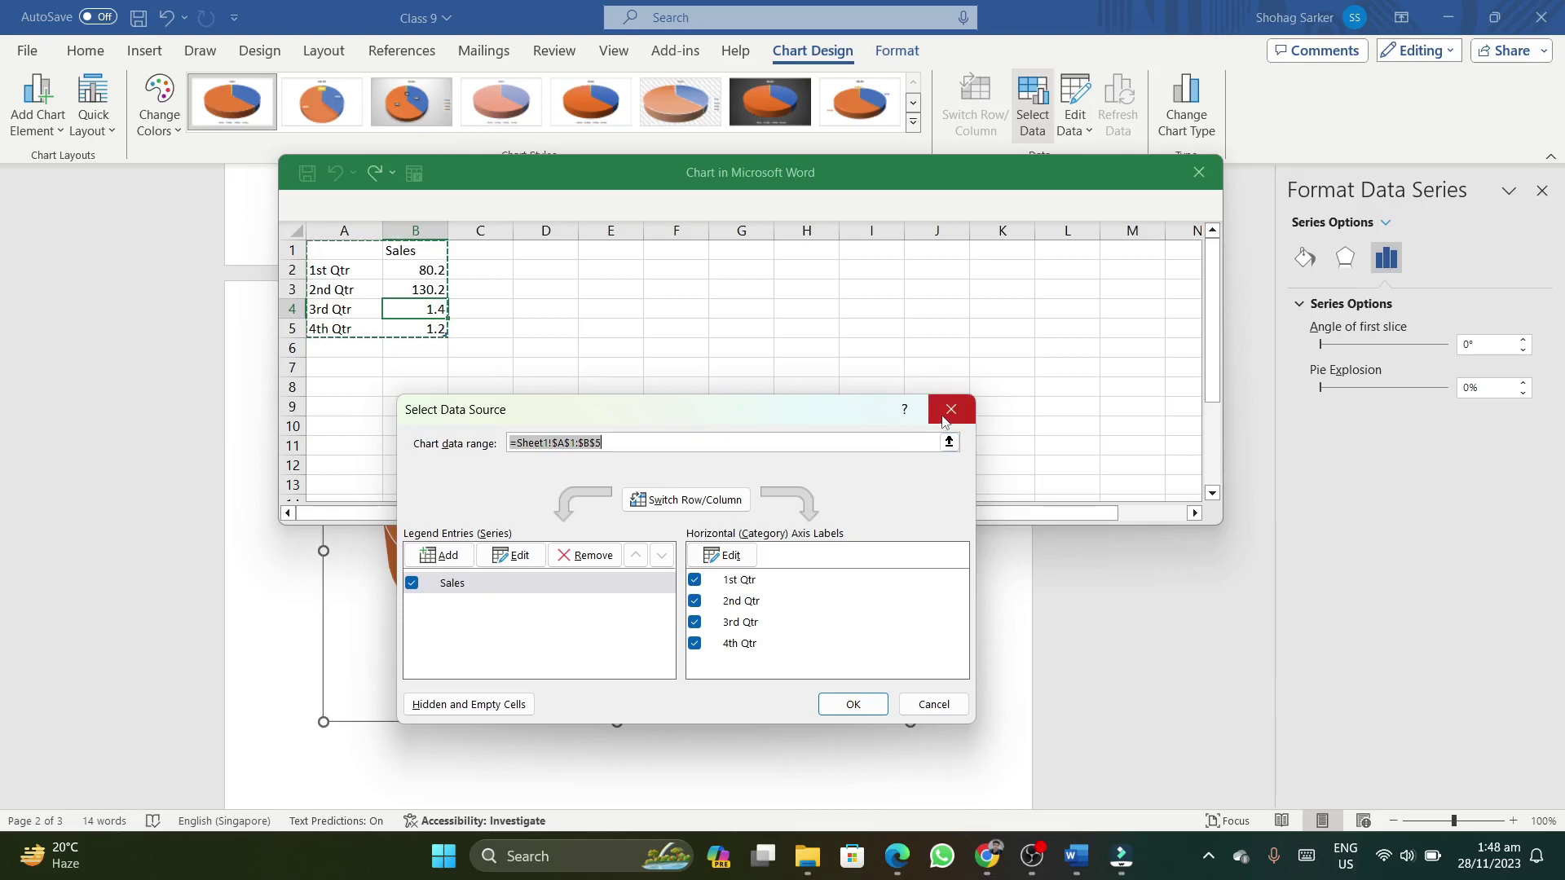
{"action": "left_click", "coordinate": [852, 704]}
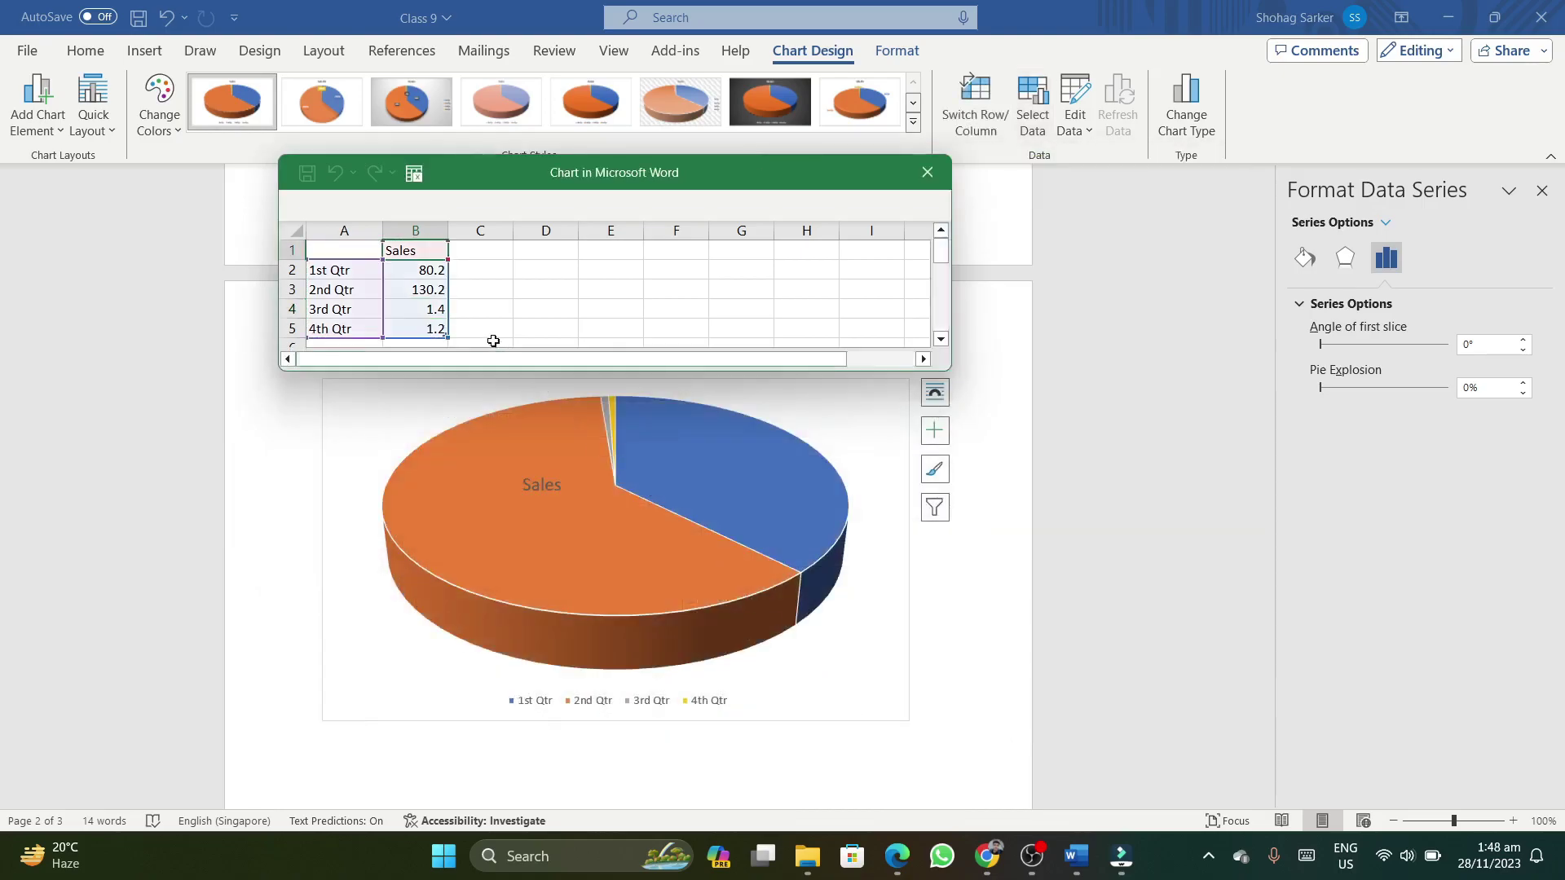
{"action": "left_click", "coordinate": [422, 291]}
{"action": "left_click", "coordinate": [425, 329]}
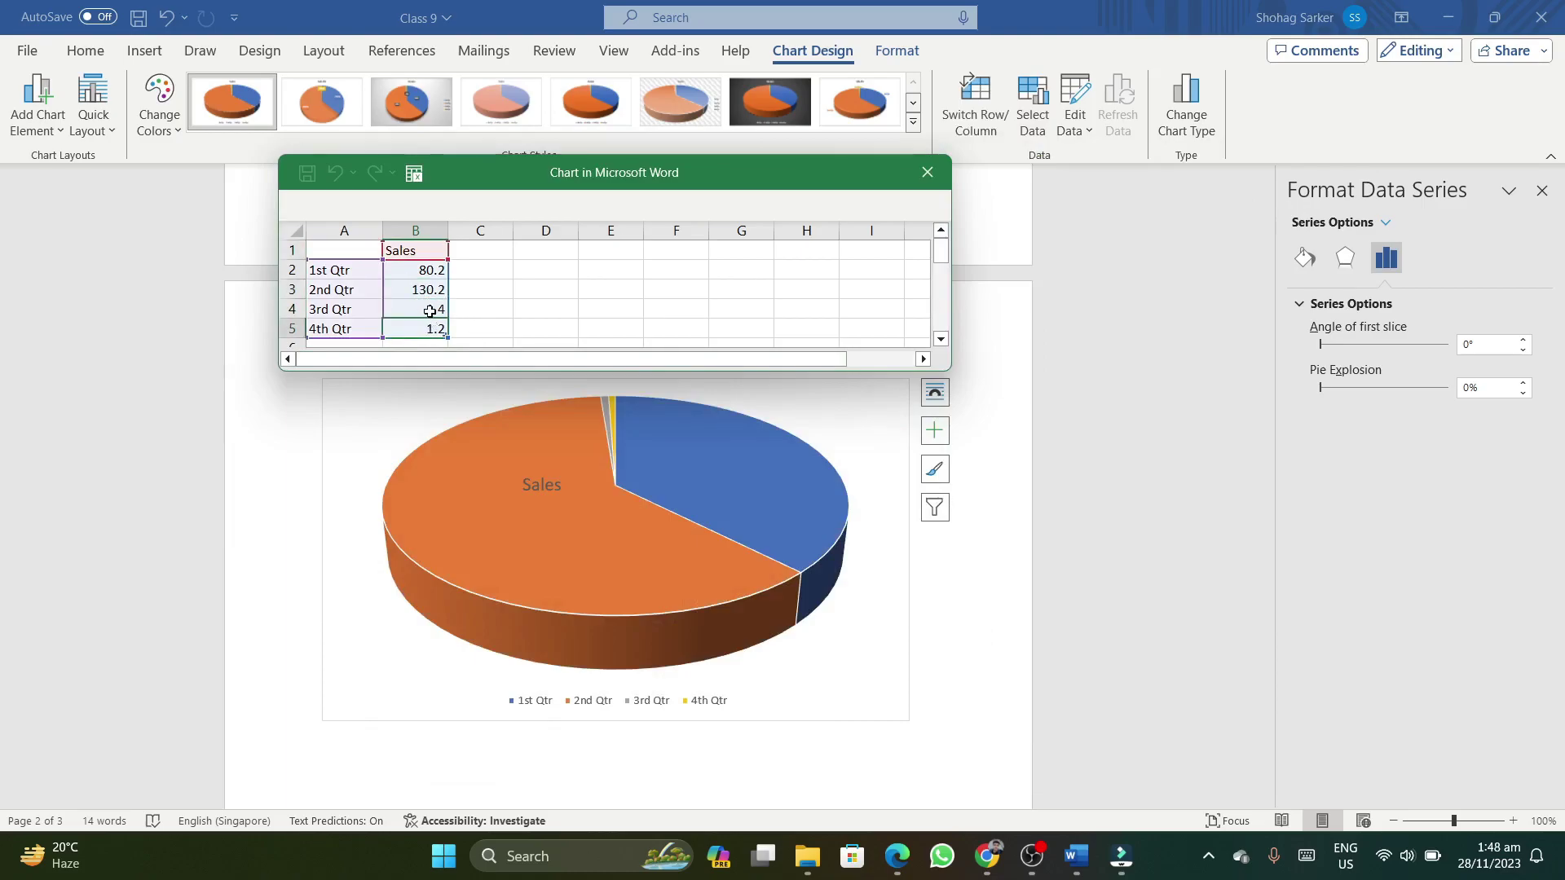
{"action": "left_click", "coordinate": [430, 254]}
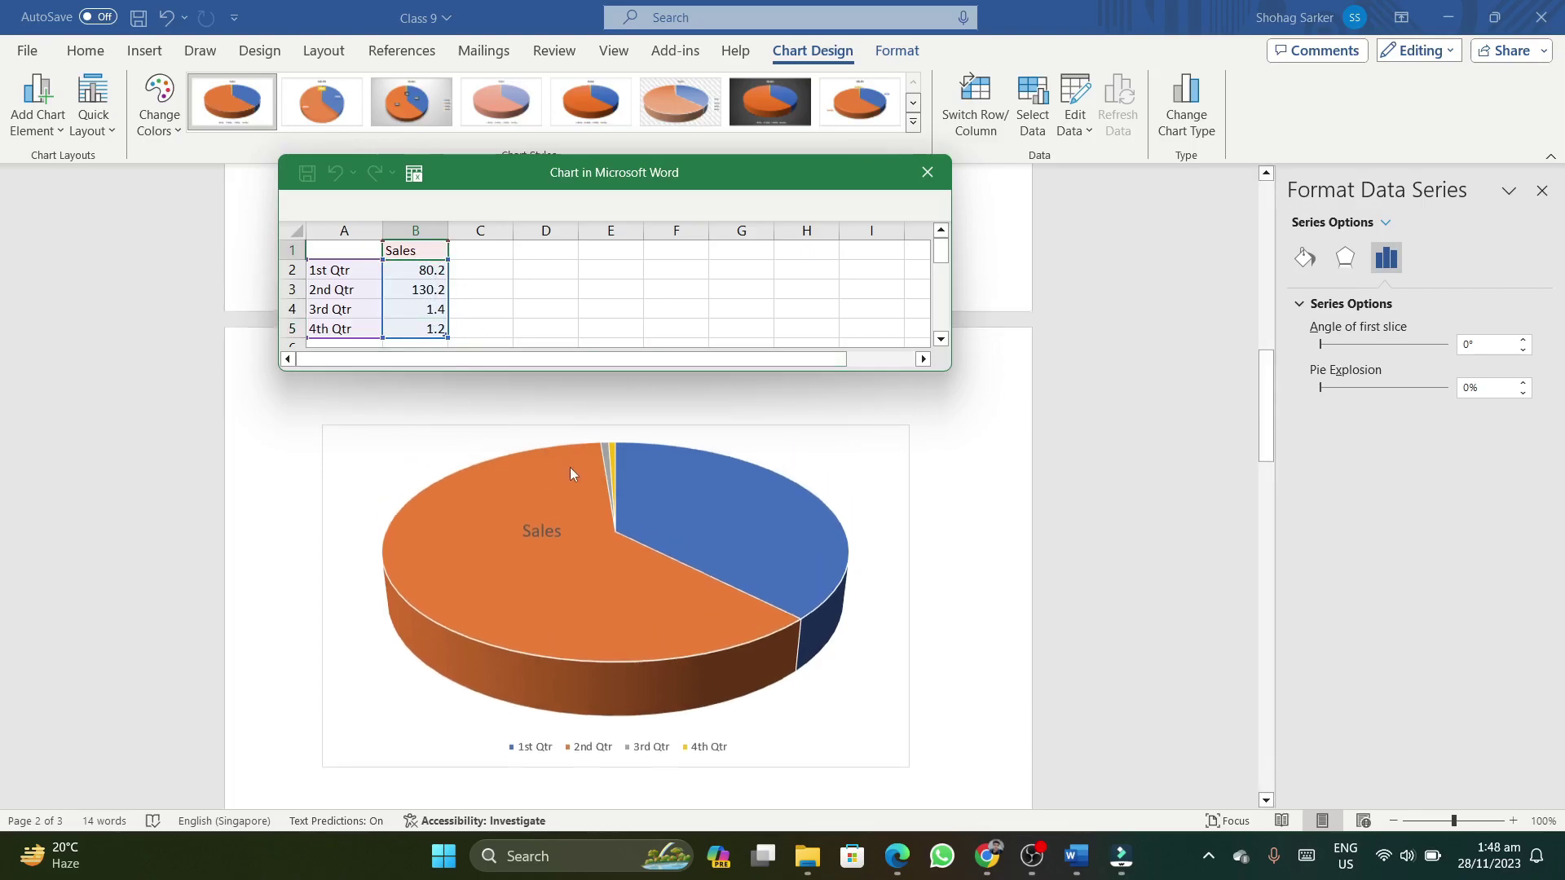
{"action": "scroll", "coordinate": [570, 467], "scroll_direction": "up", "scroll_amount": 3}
{"action": "scroll", "coordinate": [559, 557], "scroll_direction": "down", "scroll_amount": 1}
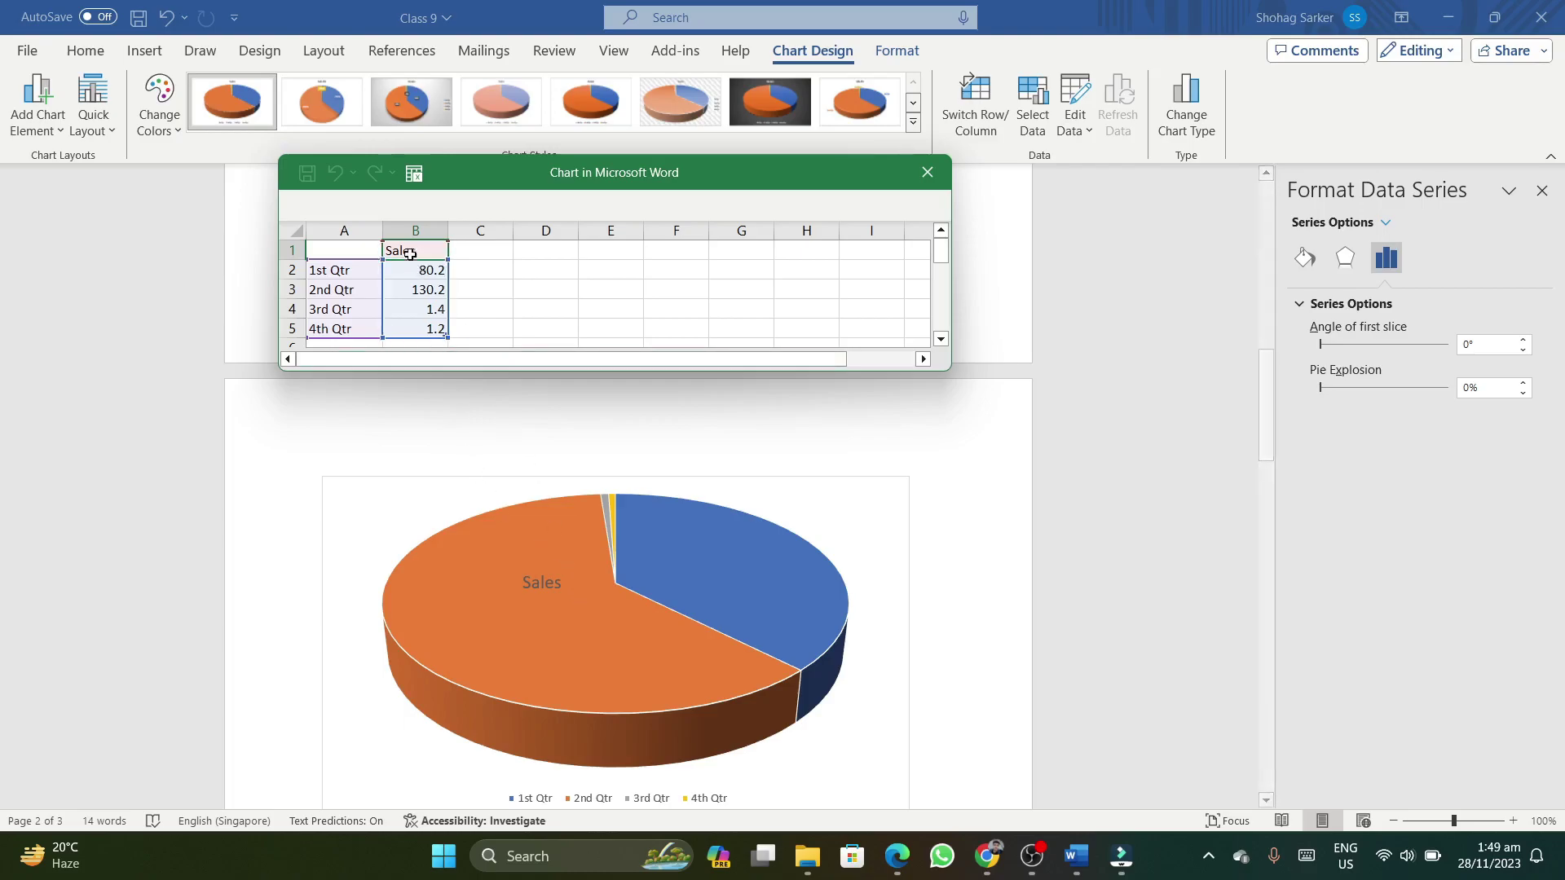
Widen column B, rename cell B1 to AlgoBangla29, and close the data sheet
{"action": "left_click_drag", "start_coordinate": [446, 230], "coordinate": [520, 230]}
{"action": "left_click", "coordinate": [440, 251]}
{"action": "type", "text": "AlgoBangla29"}
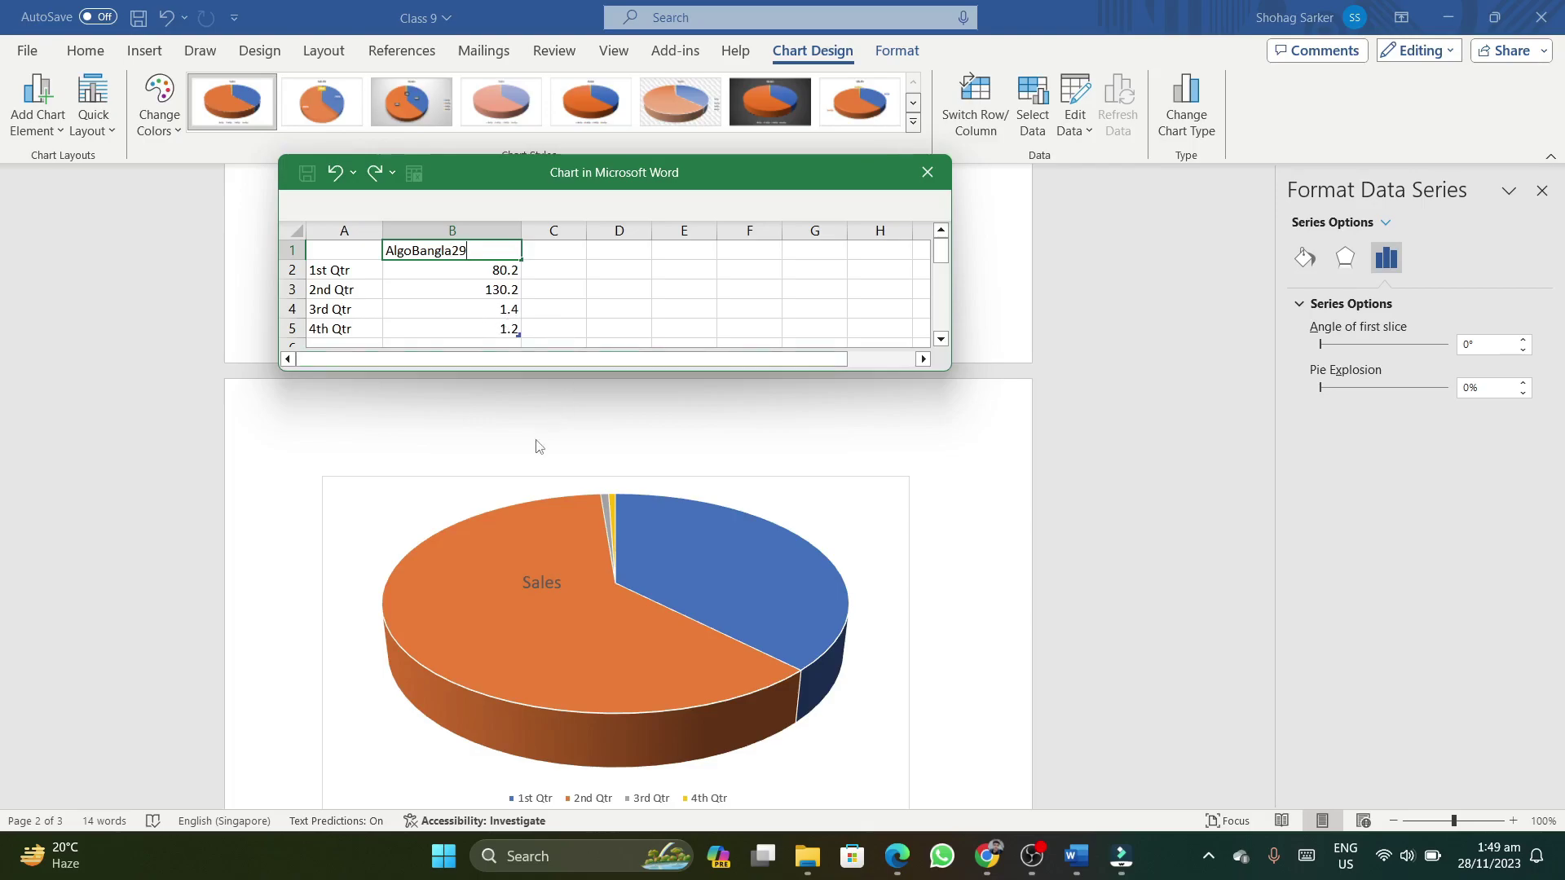
{"action": "left_click", "coordinate": [438, 287]}
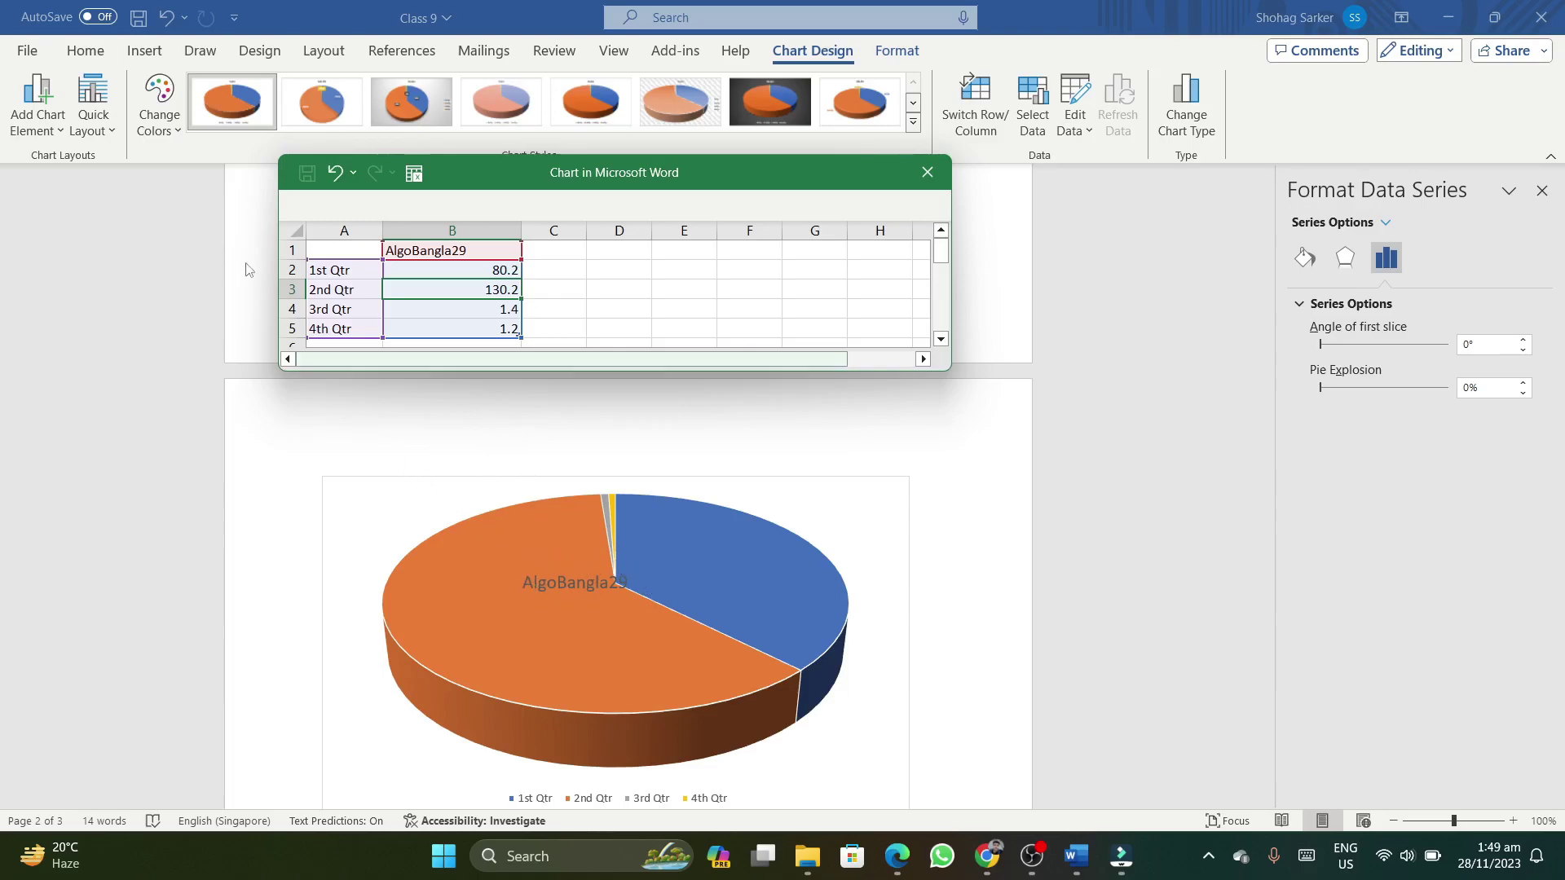
{"action": "left_click", "coordinate": [65, 138]}
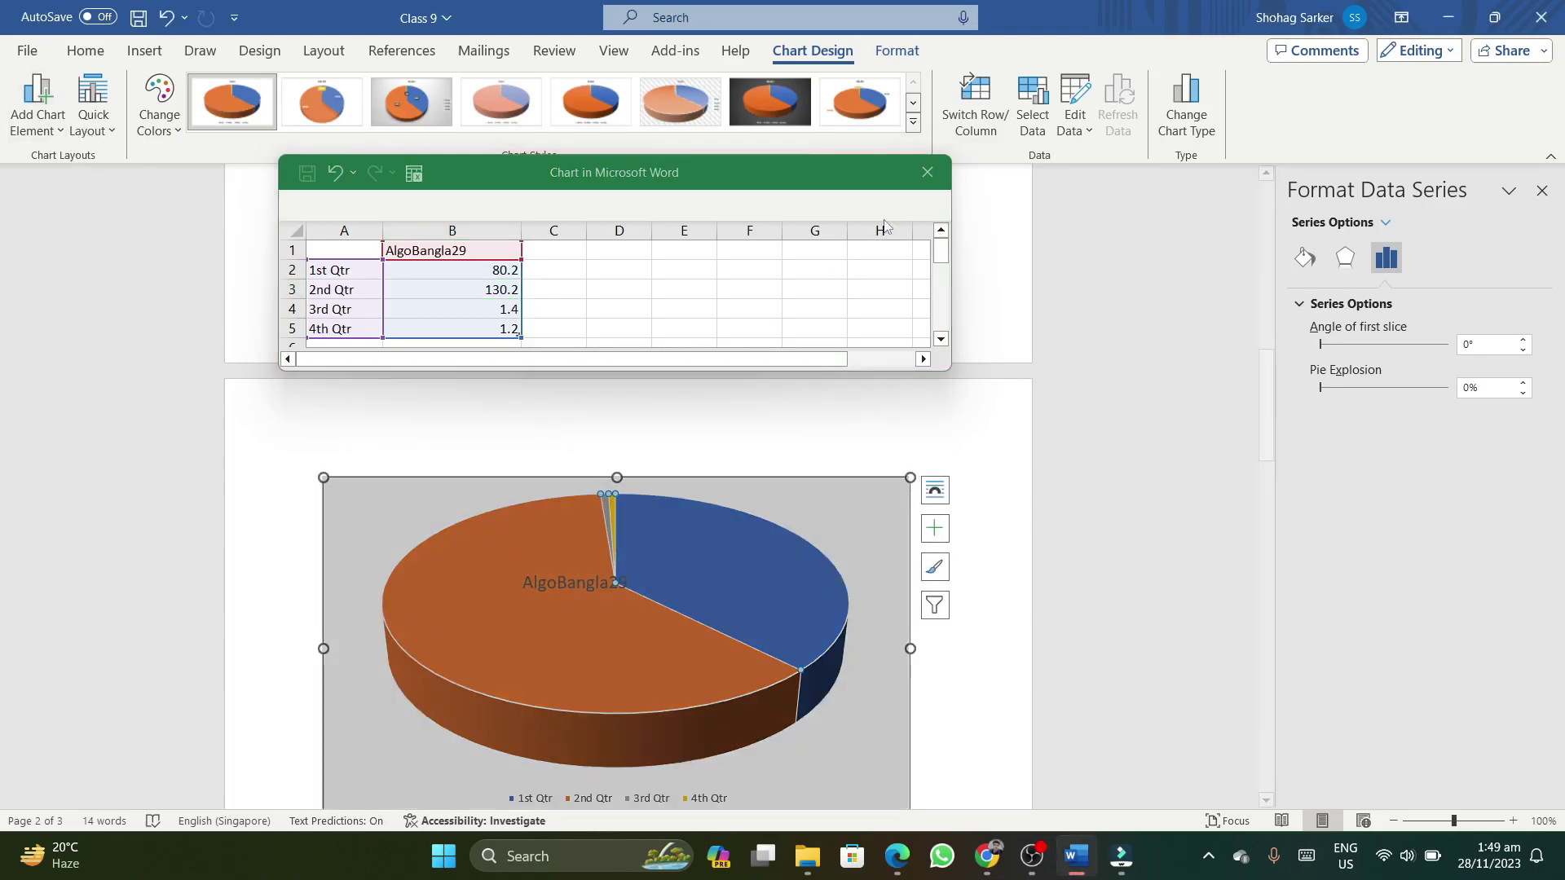
{"action": "left_click", "coordinate": [928, 172]}
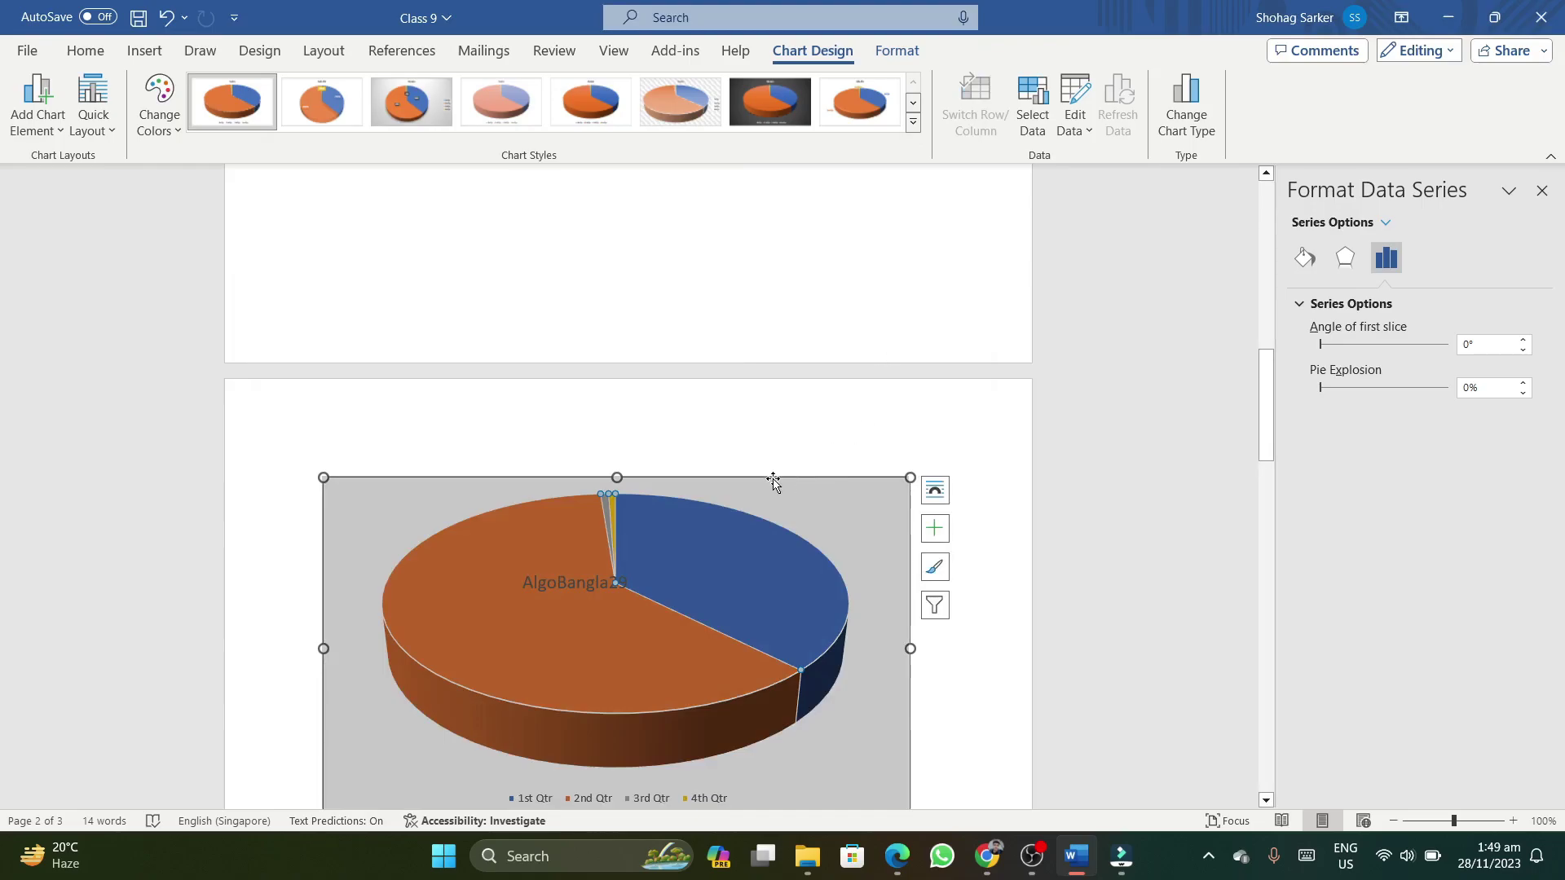
Drag the AlgoBangla29 chart title left over the orange slice
{"action": "scroll", "coordinate": [773, 482], "scroll_direction": "down", "scroll_amount": 2}
{"action": "left_click", "coordinate": [590, 481]}
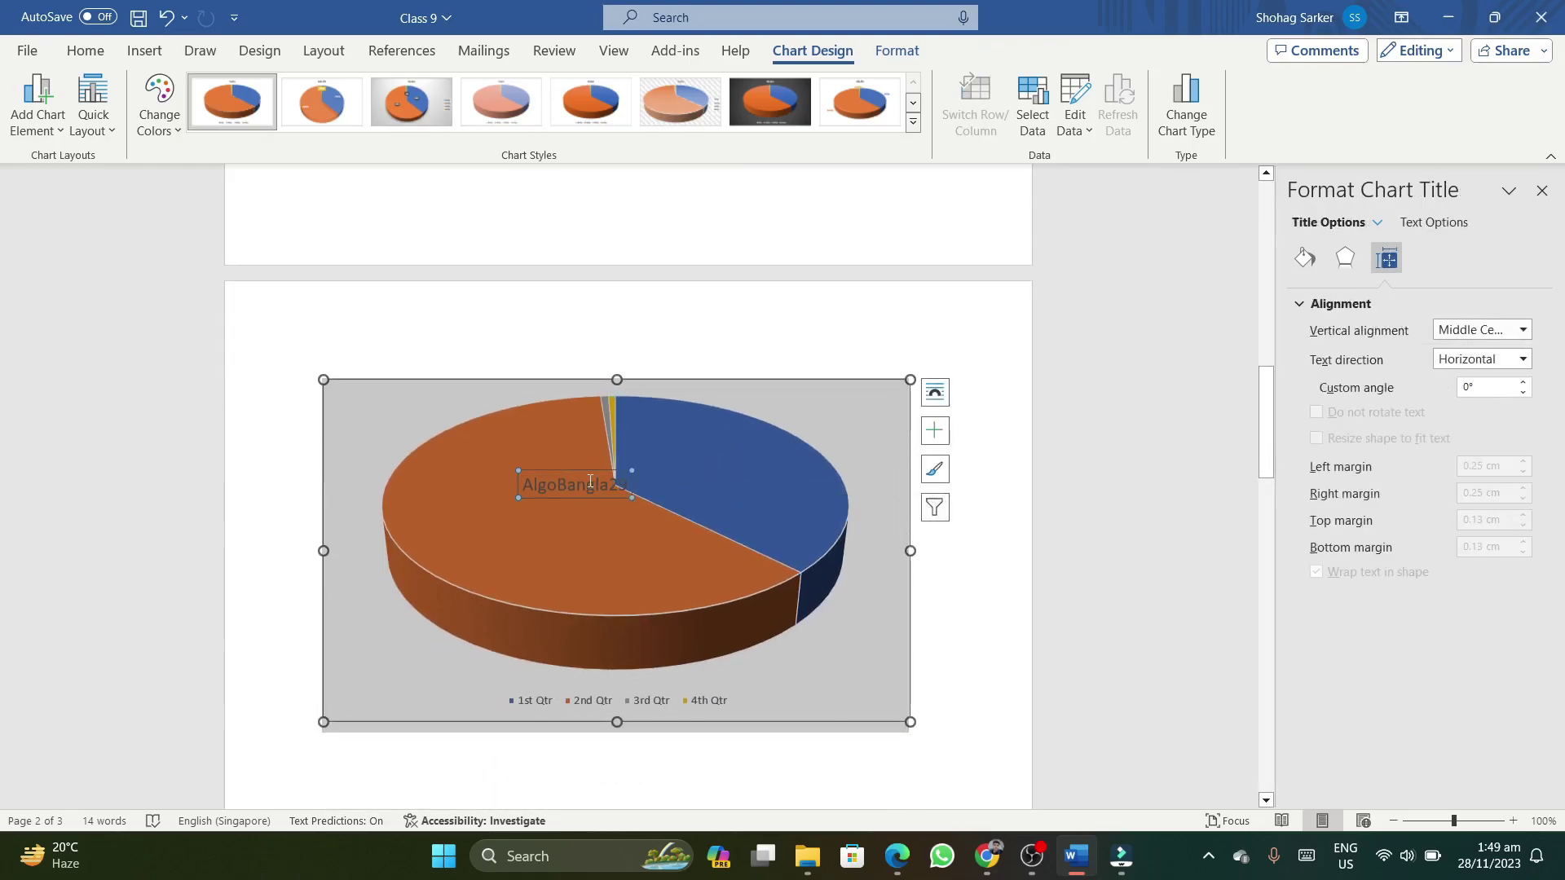
{"action": "left_click_drag", "start_coordinate": [533, 471], "coordinate": [457, 476]}
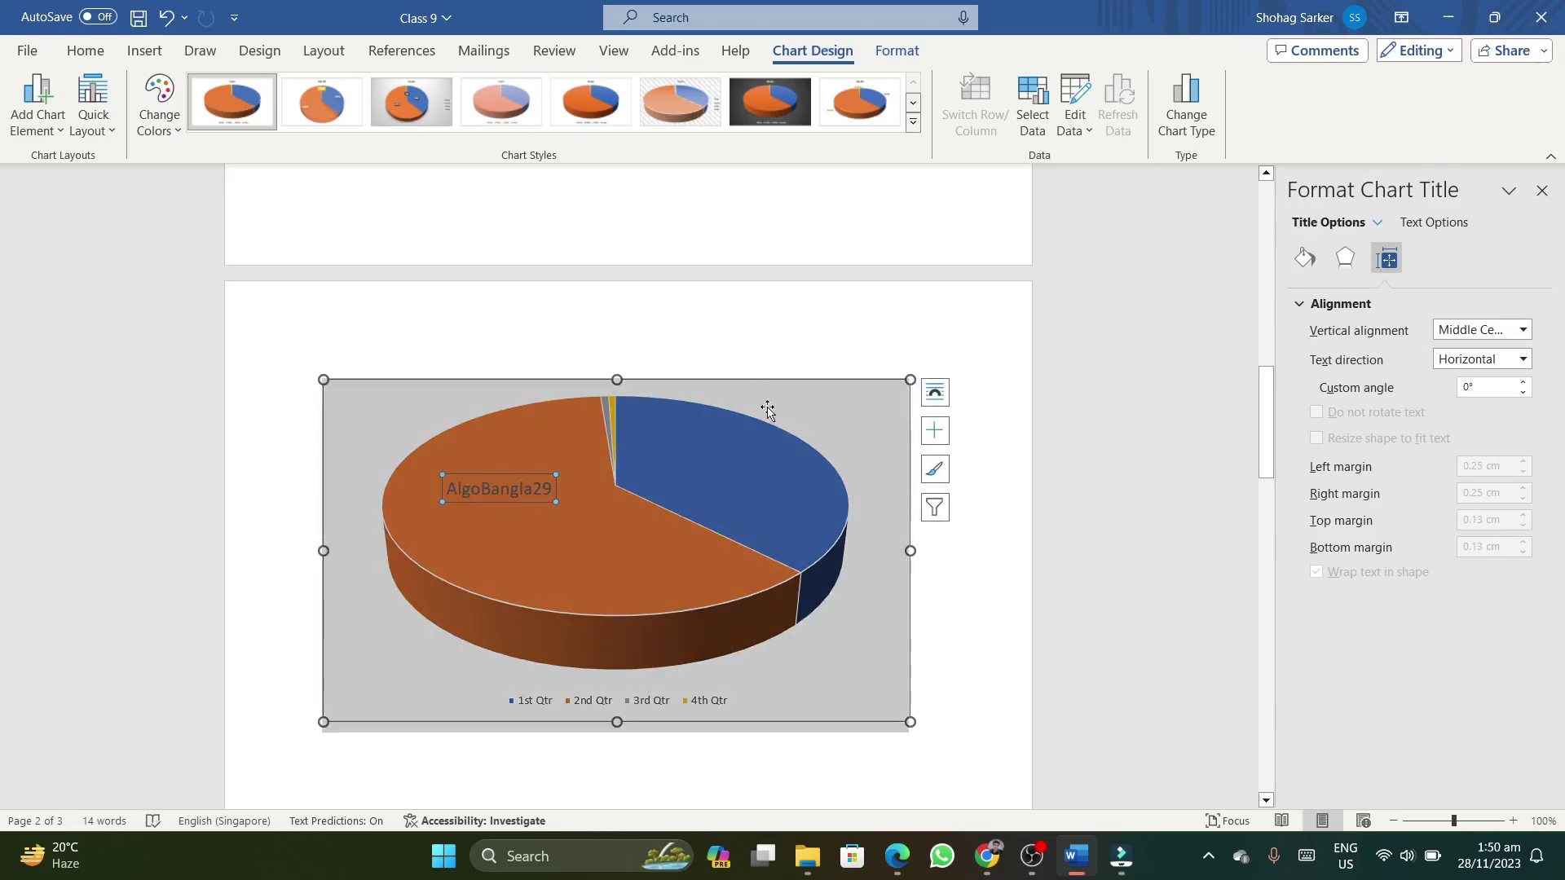
Open the chart's data sheet, then close it and dismiss the Edit Data options unchanged
{"action": "left_click", "coordinate": [1087, 143]}
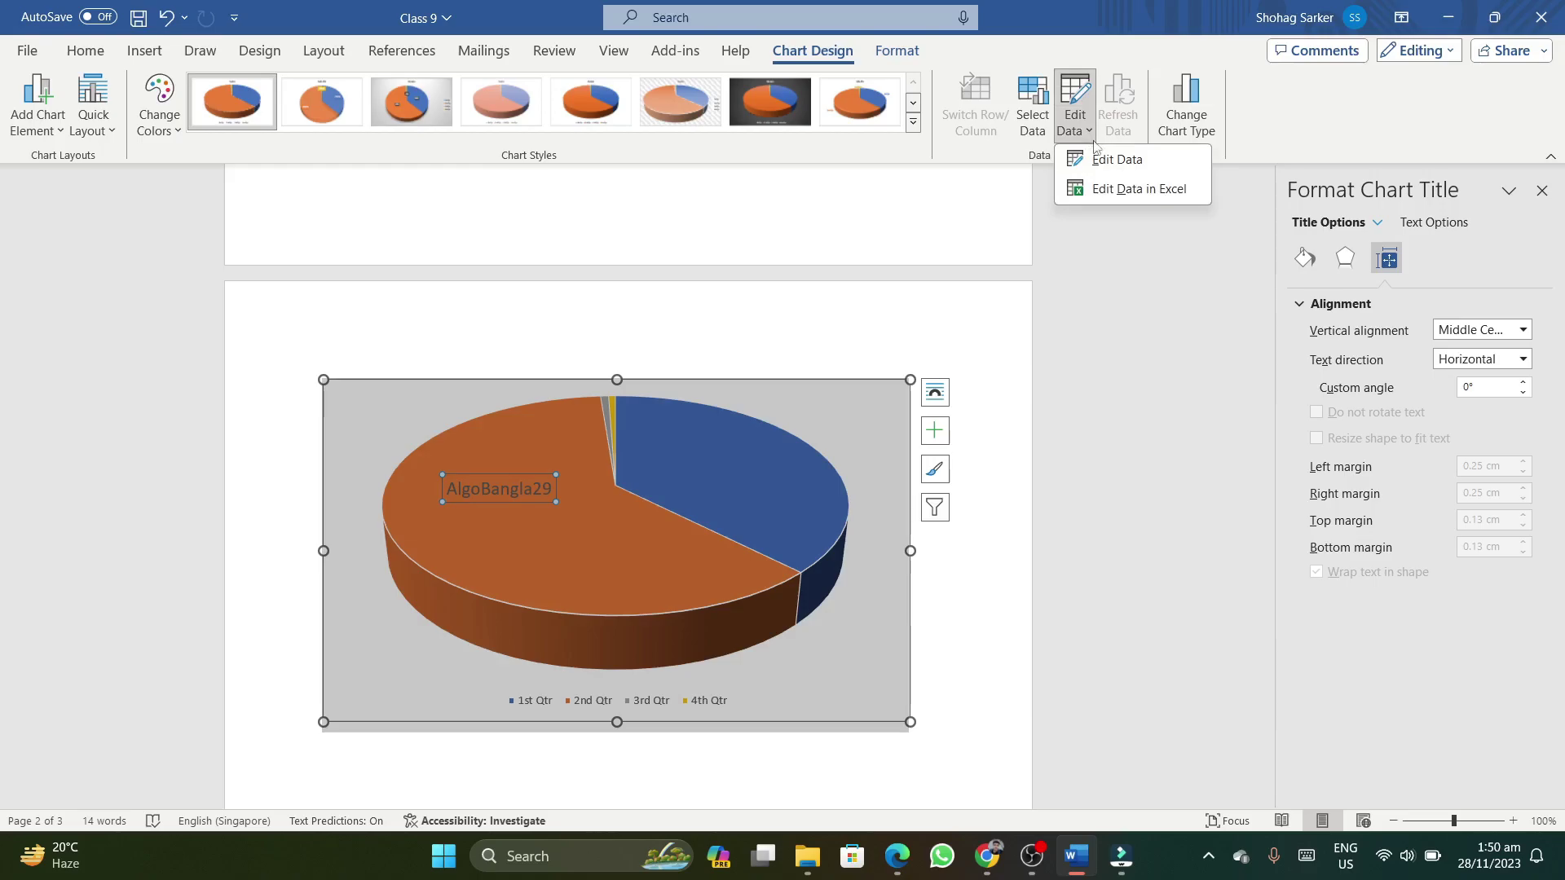
{"action": "left_click", "coordinate": [1104, 158]}
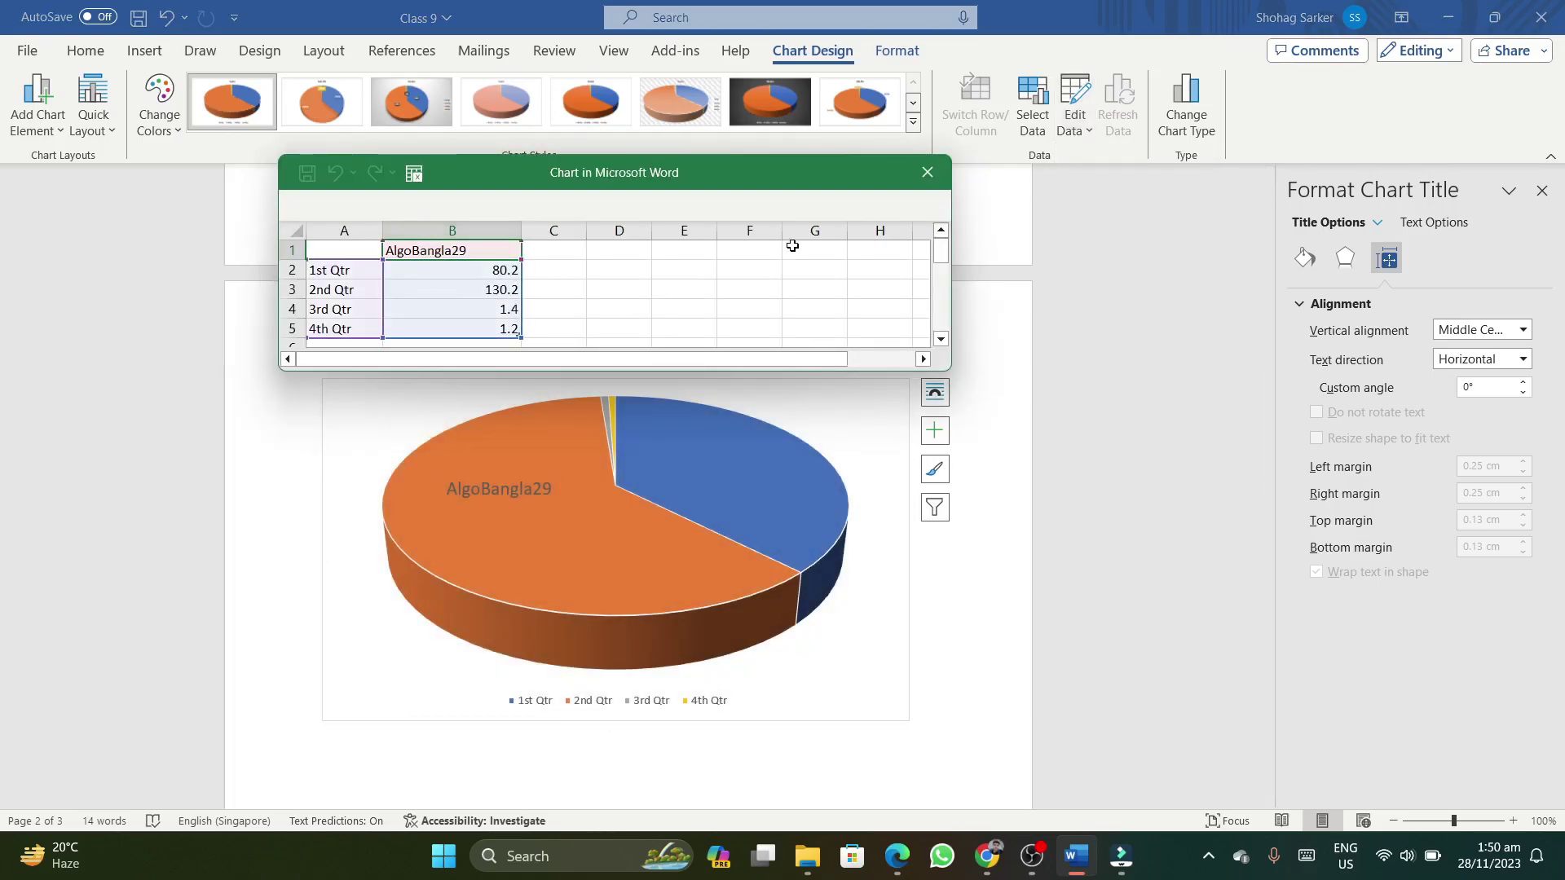
{"action": "left_click", "coordinate": [818, 486]}
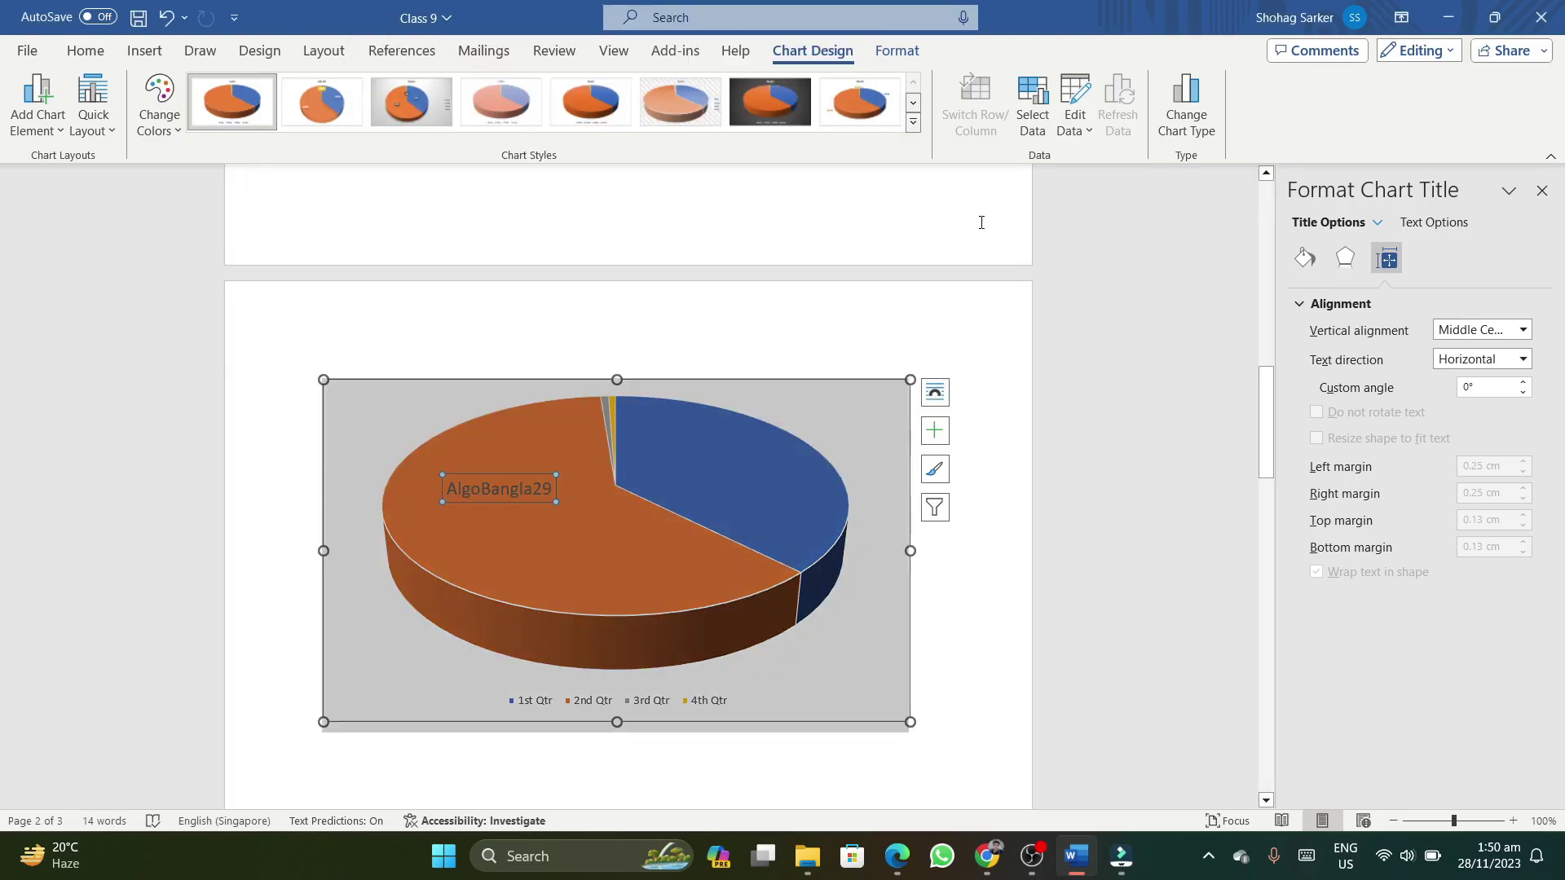
{"action": "left_click", "coordinate": [1075, 118]}
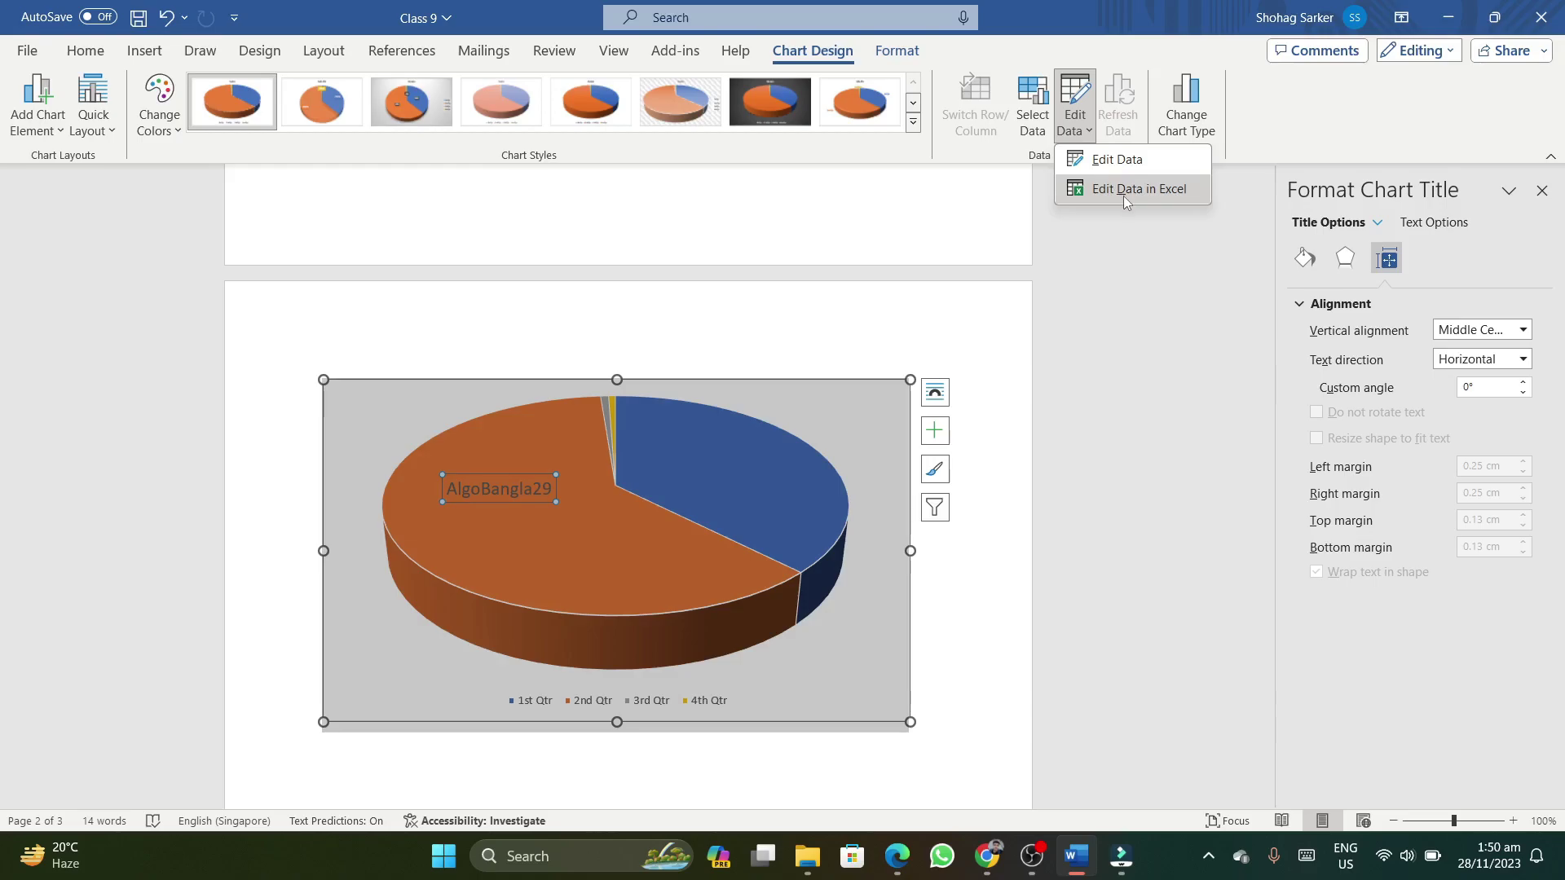
{"action": "left_click", "coordinate": [1112, 194]}
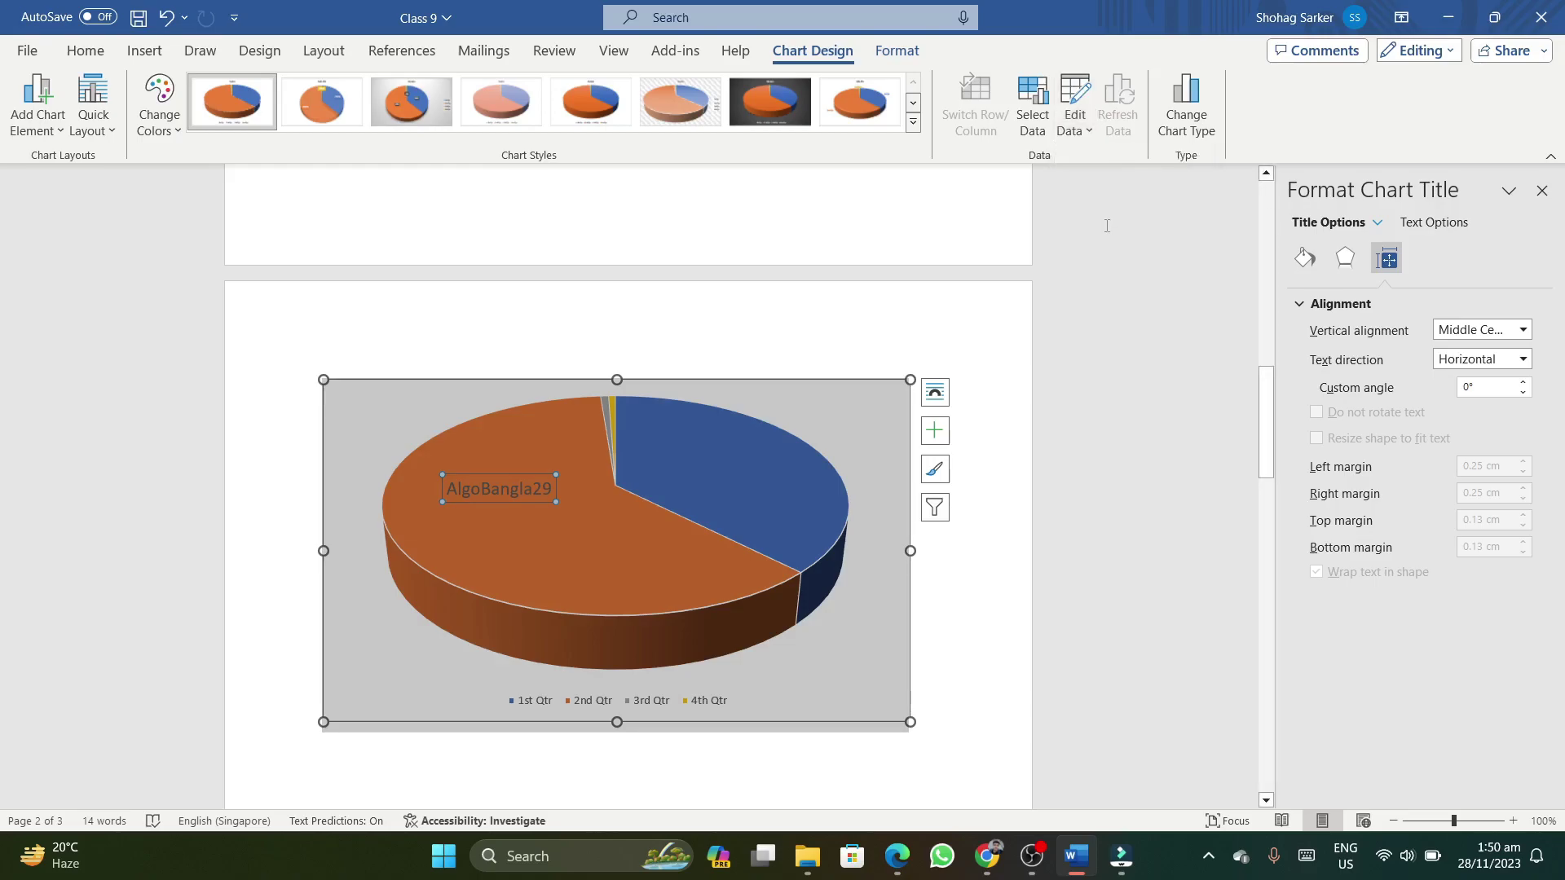
Preview Area chart types in Change Chart Type, then close it keeping the 3-D pie
{"action": "left_click", "coordinate": [1191, 130]}
{"action": "mouse_move", "coordinate": [722, 296]}
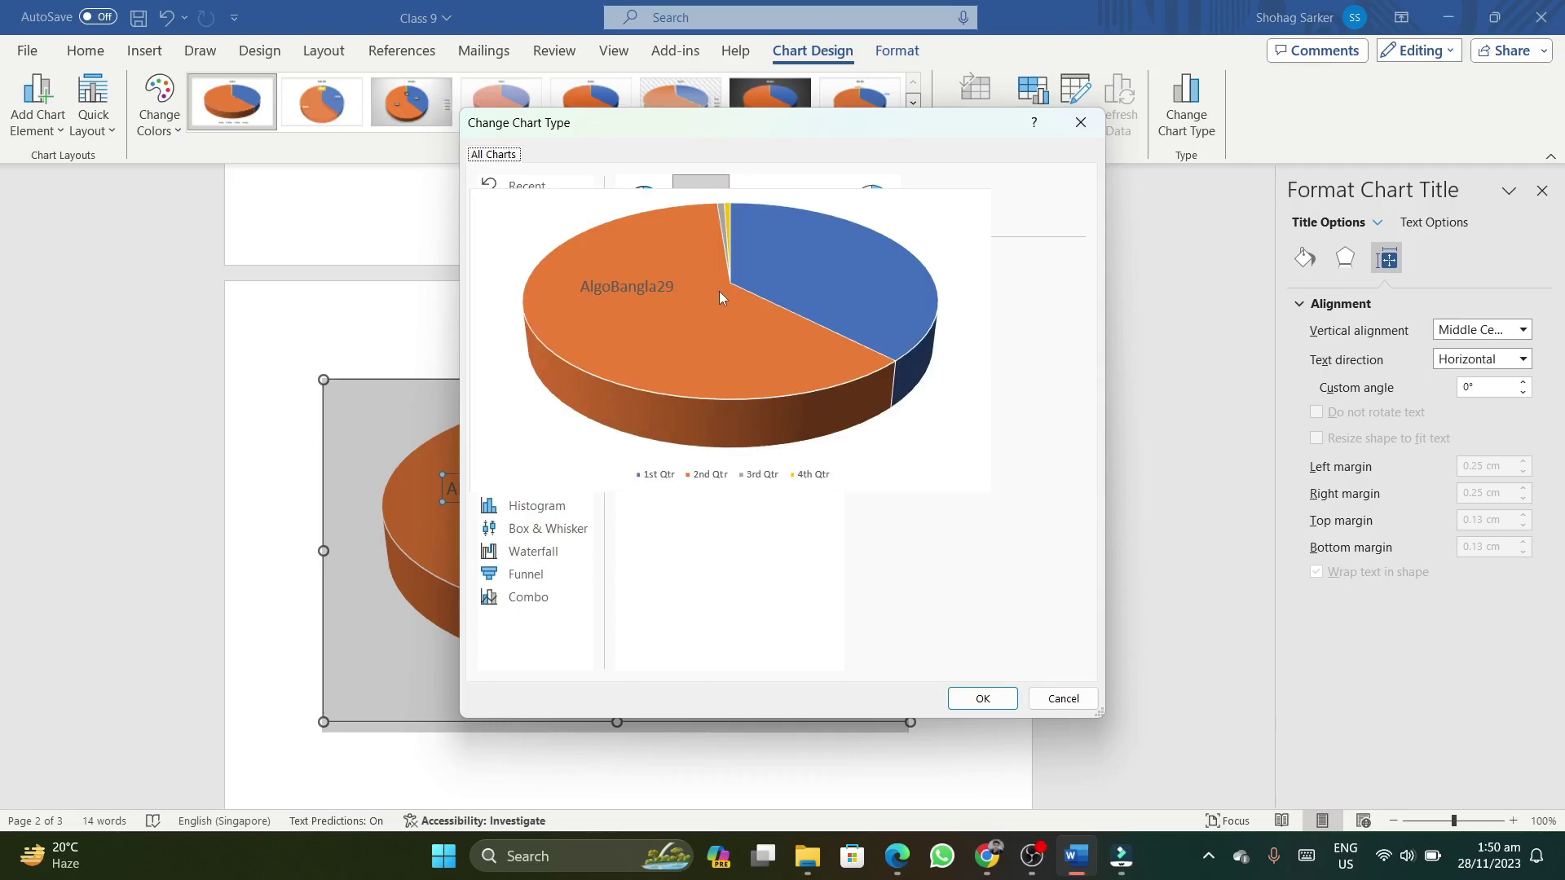
{"action": "left_click_drag", "start_coordinate": [703, 131], "coordinate": [1188, 204]}
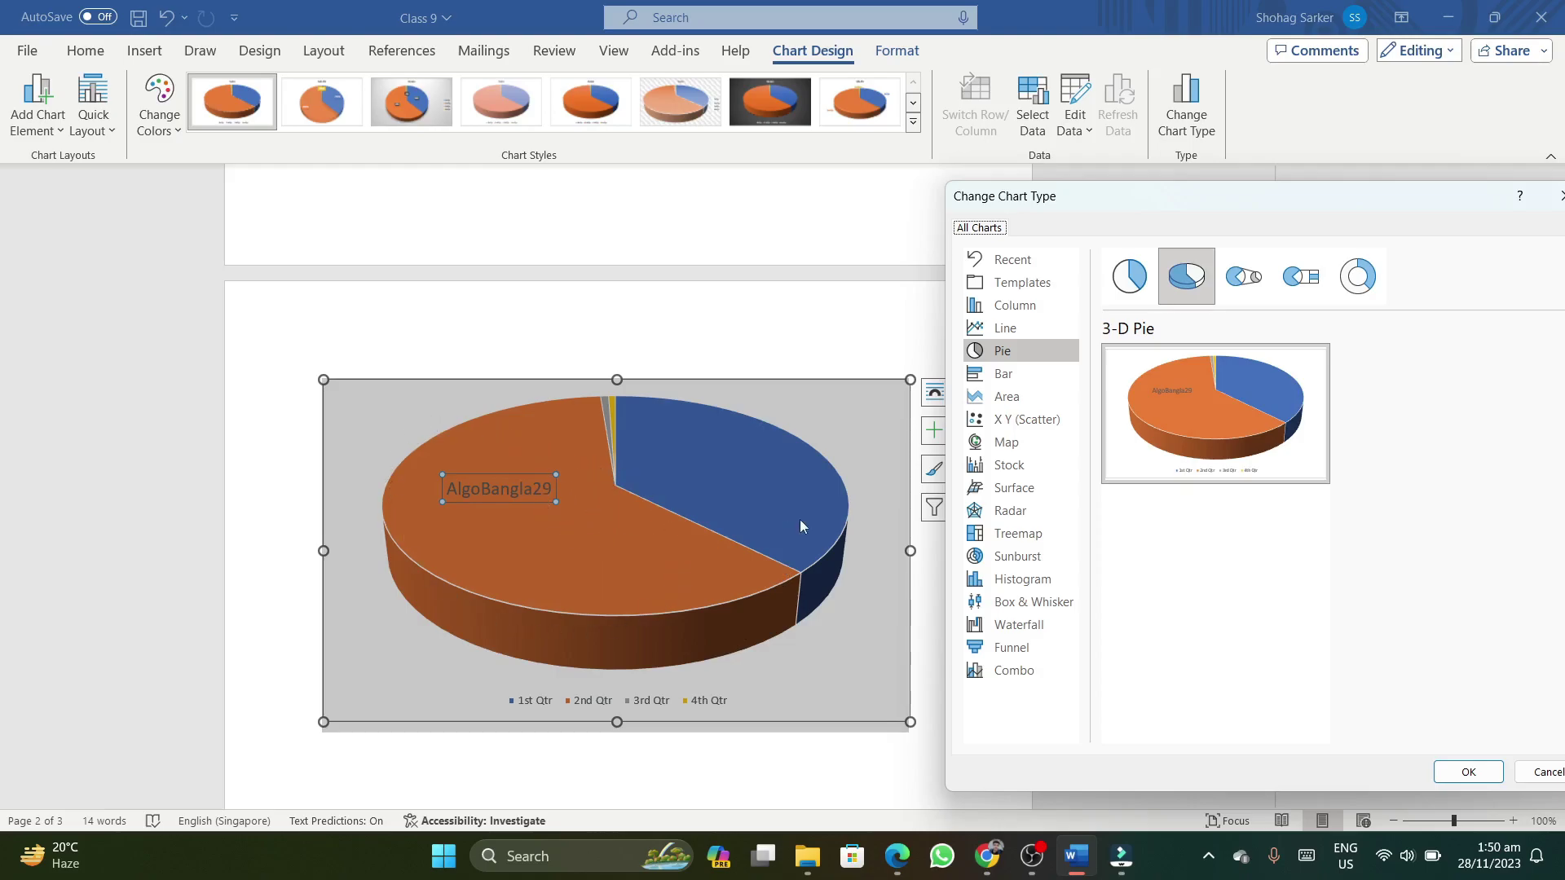
{"action": "left_click", "coordinate": [1006, 397]}
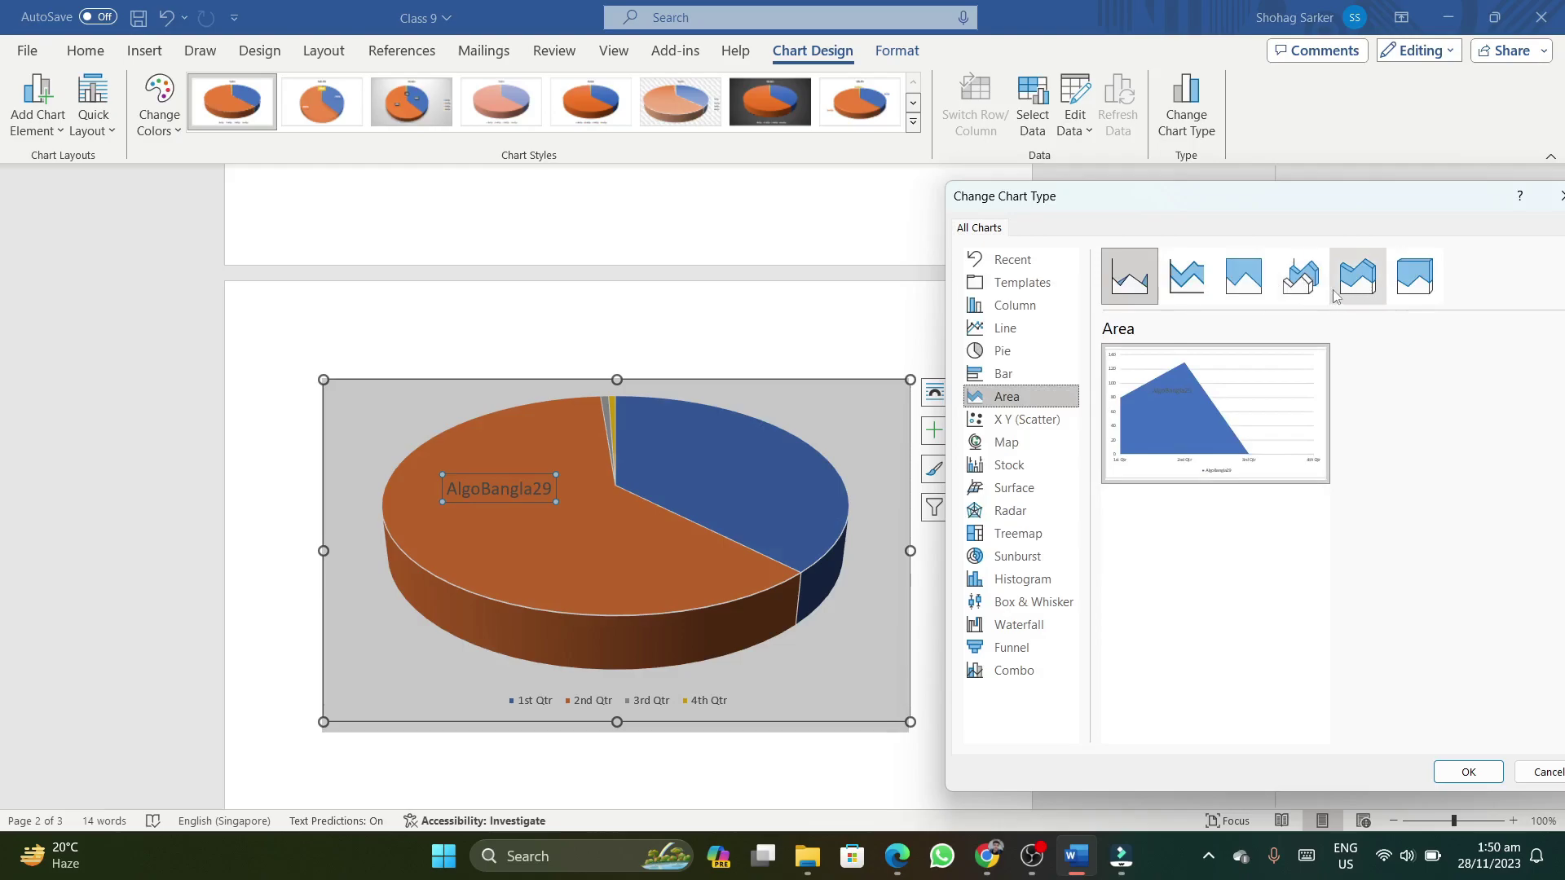
{"action": "left_click_drag", "start_coordinate": [1264, 202], "coordinate": [978, 172]}
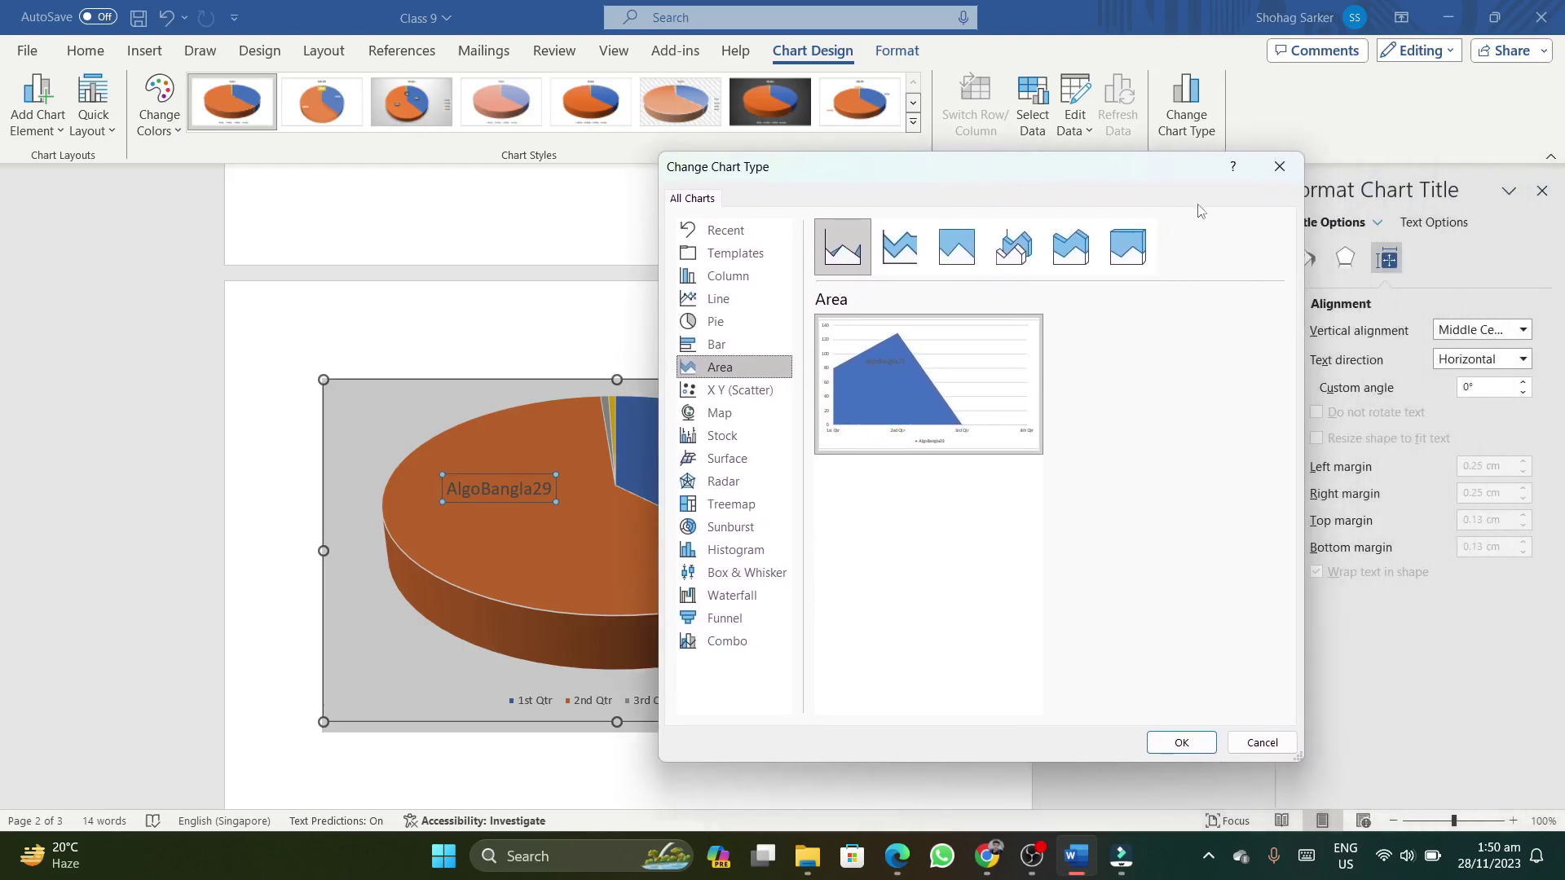
{"action": "left_click", "coordinate": [1277, 168]}
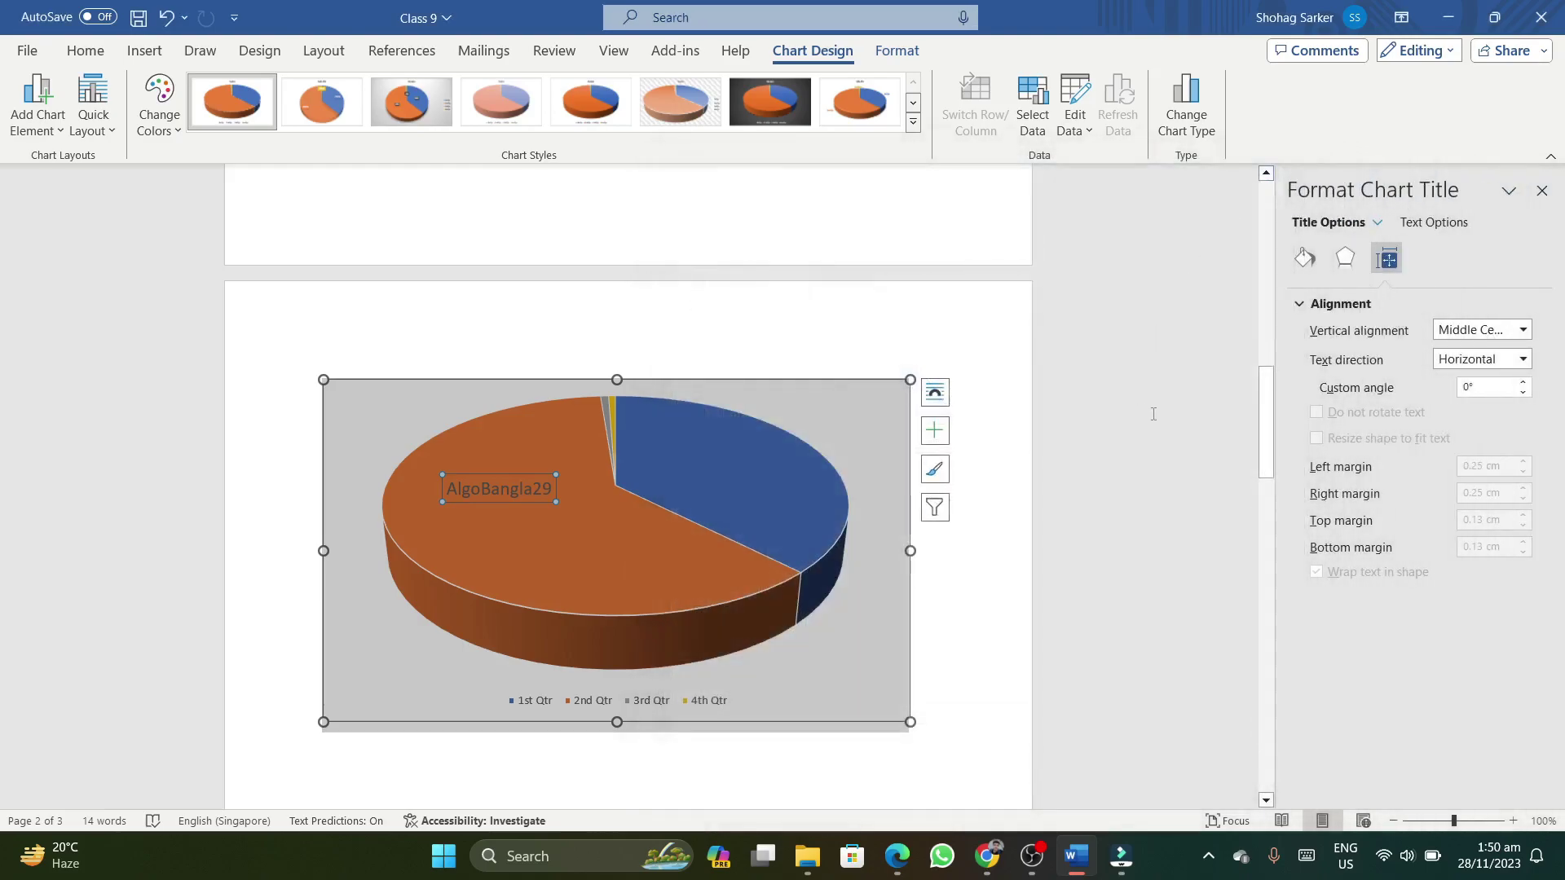
Resize the chart area to 9.1 cm tall and 15.4 cm wide
{"action": "left_click", "coordinate": [1541, 190]}
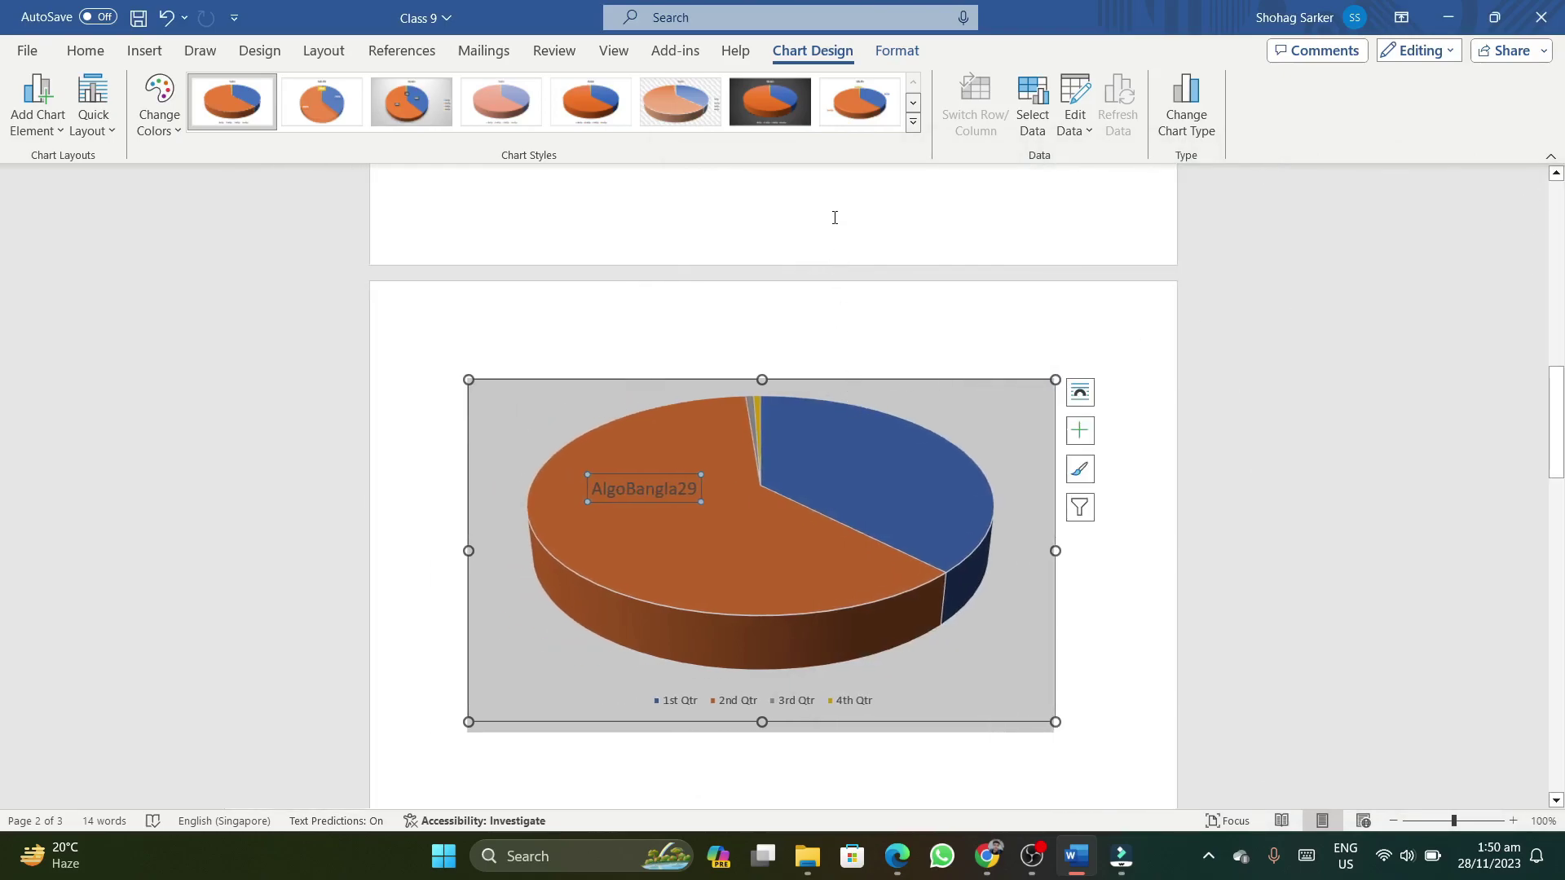
{"action": "left_click", "coordinate": [893, 53]}
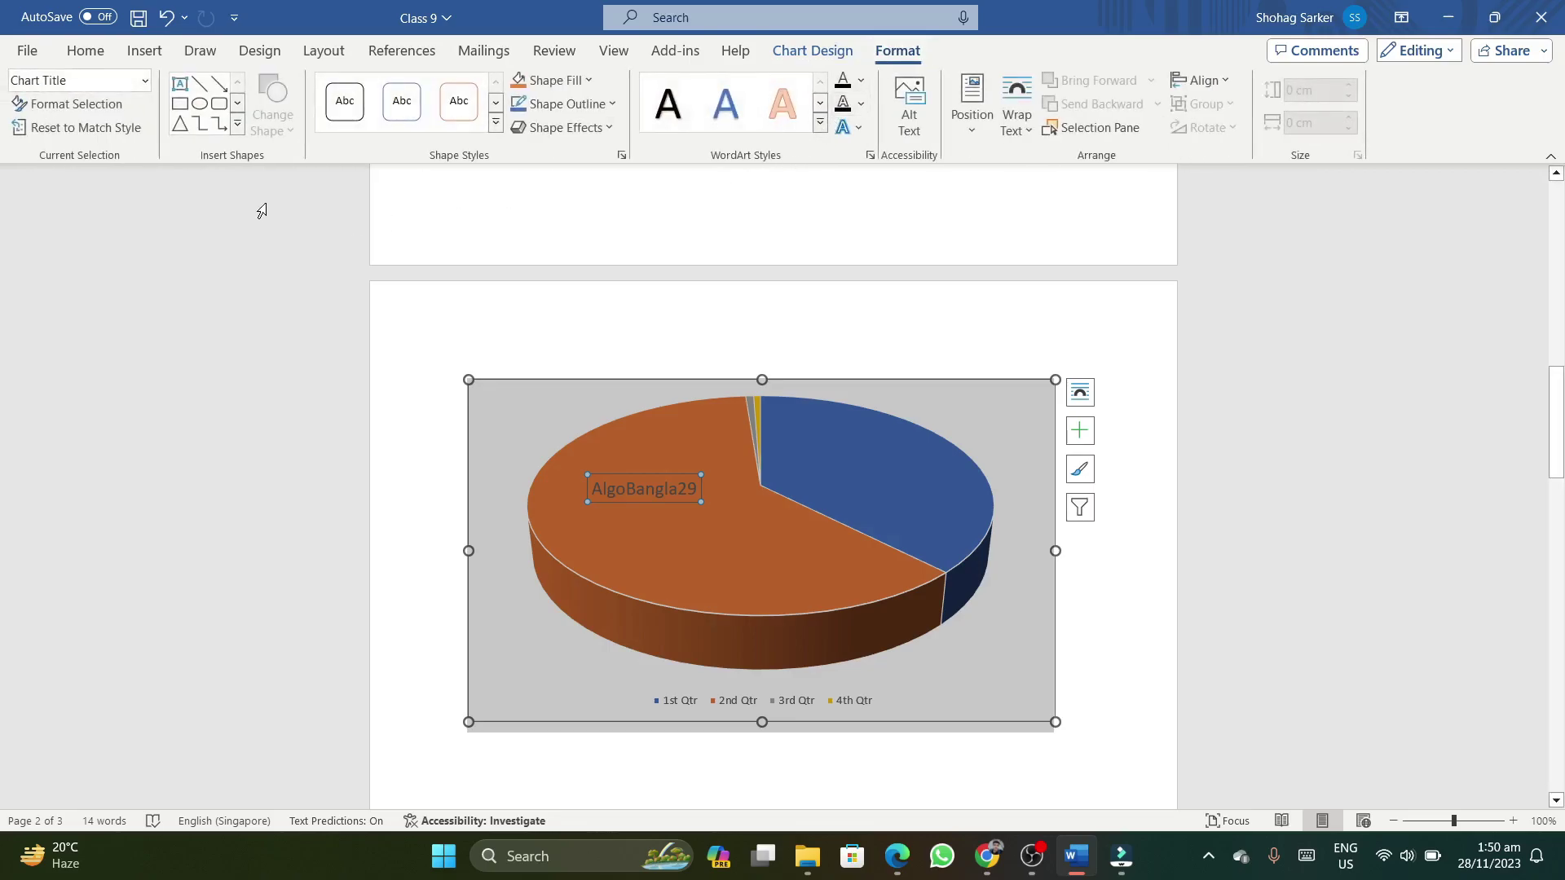
{"action": "left_click", "coordinate": [146, 80]}
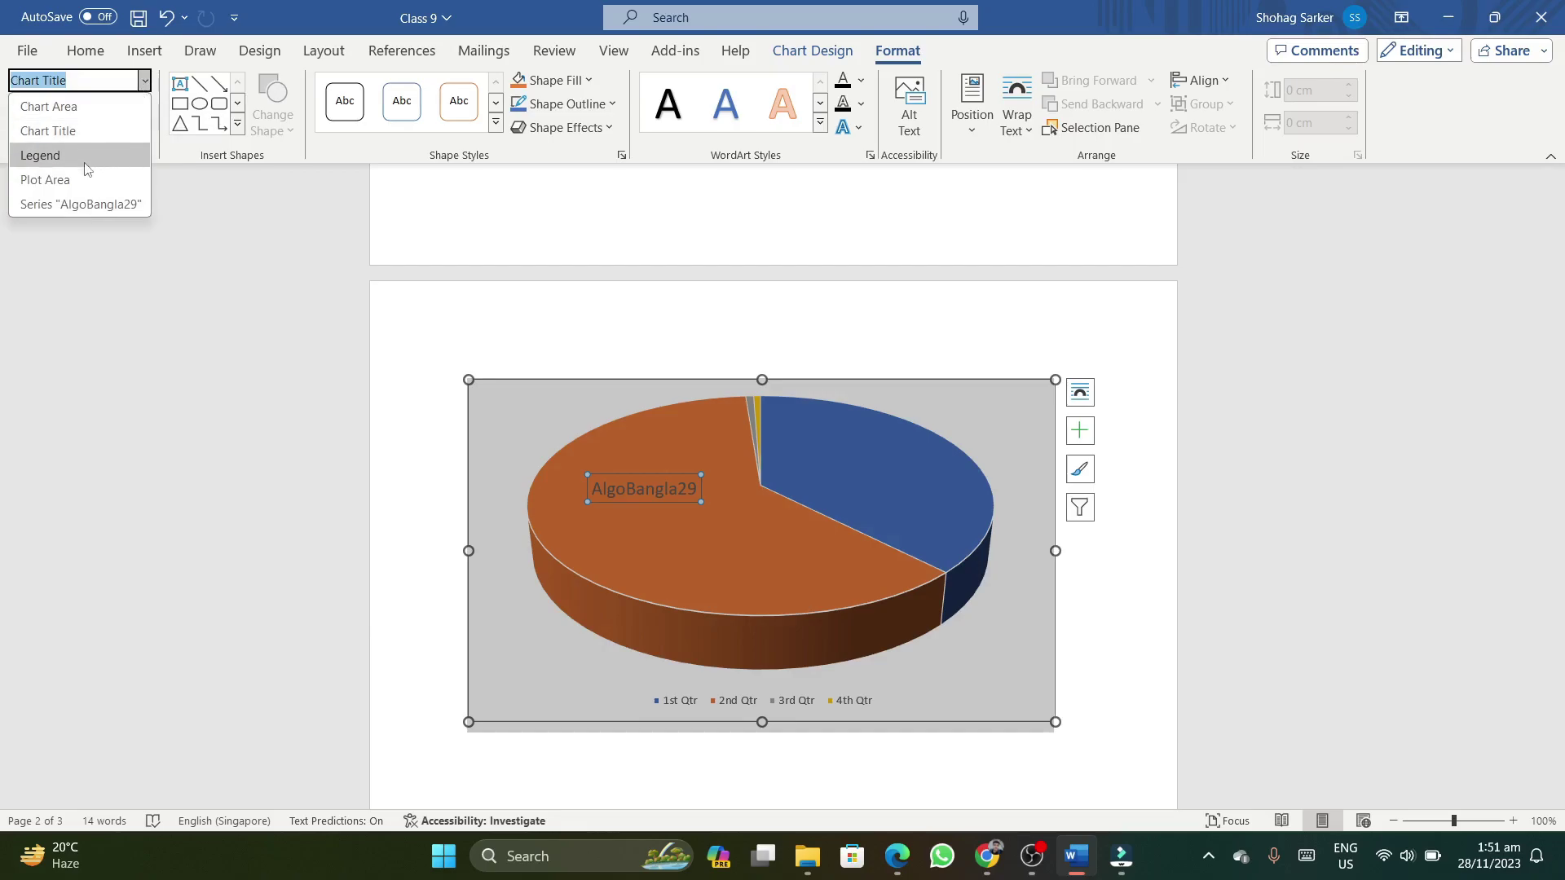
{"action": "left_click", "coordinate": [81, 106]}
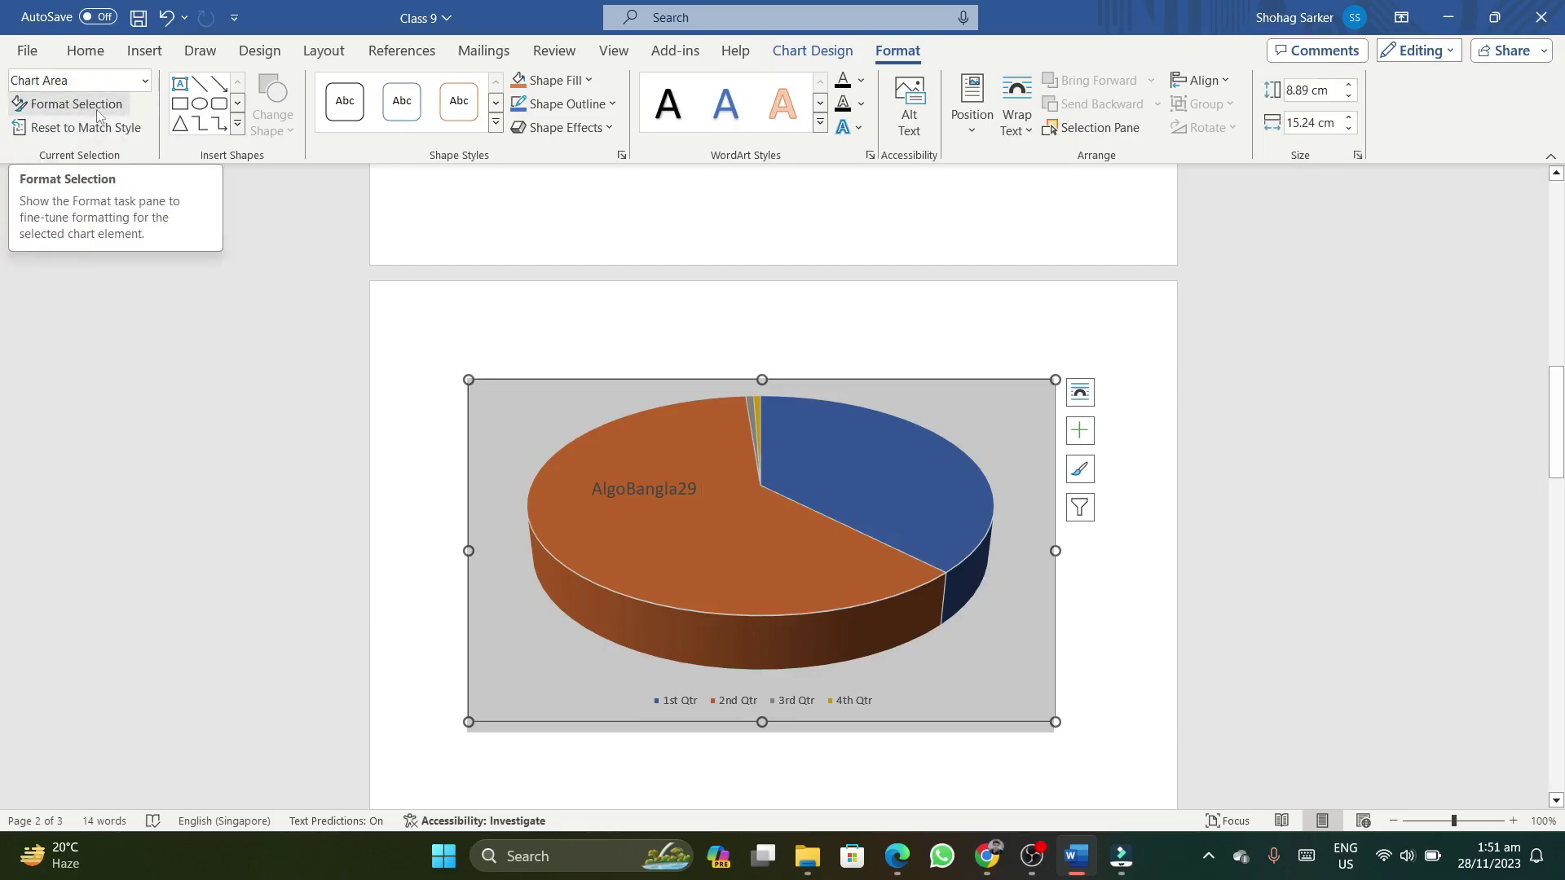
{"action": "left_click", "coordinate": [1349, 85]}
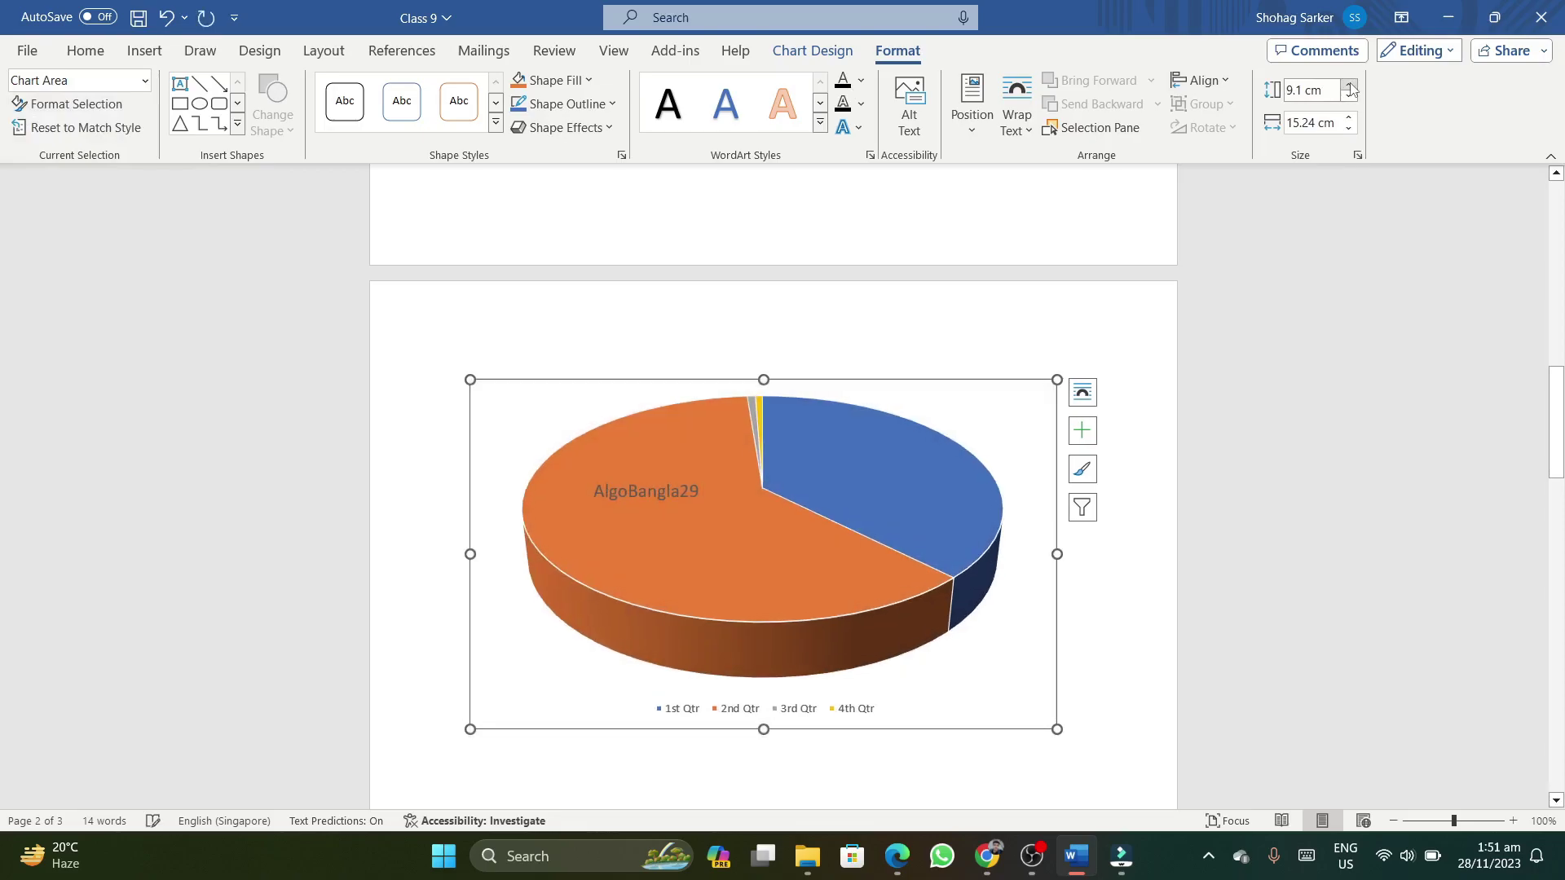
{"action": "left_click", "coordinate": [1350, 85]}
{"action": "left_click", "coordinate": [1349, 118]}
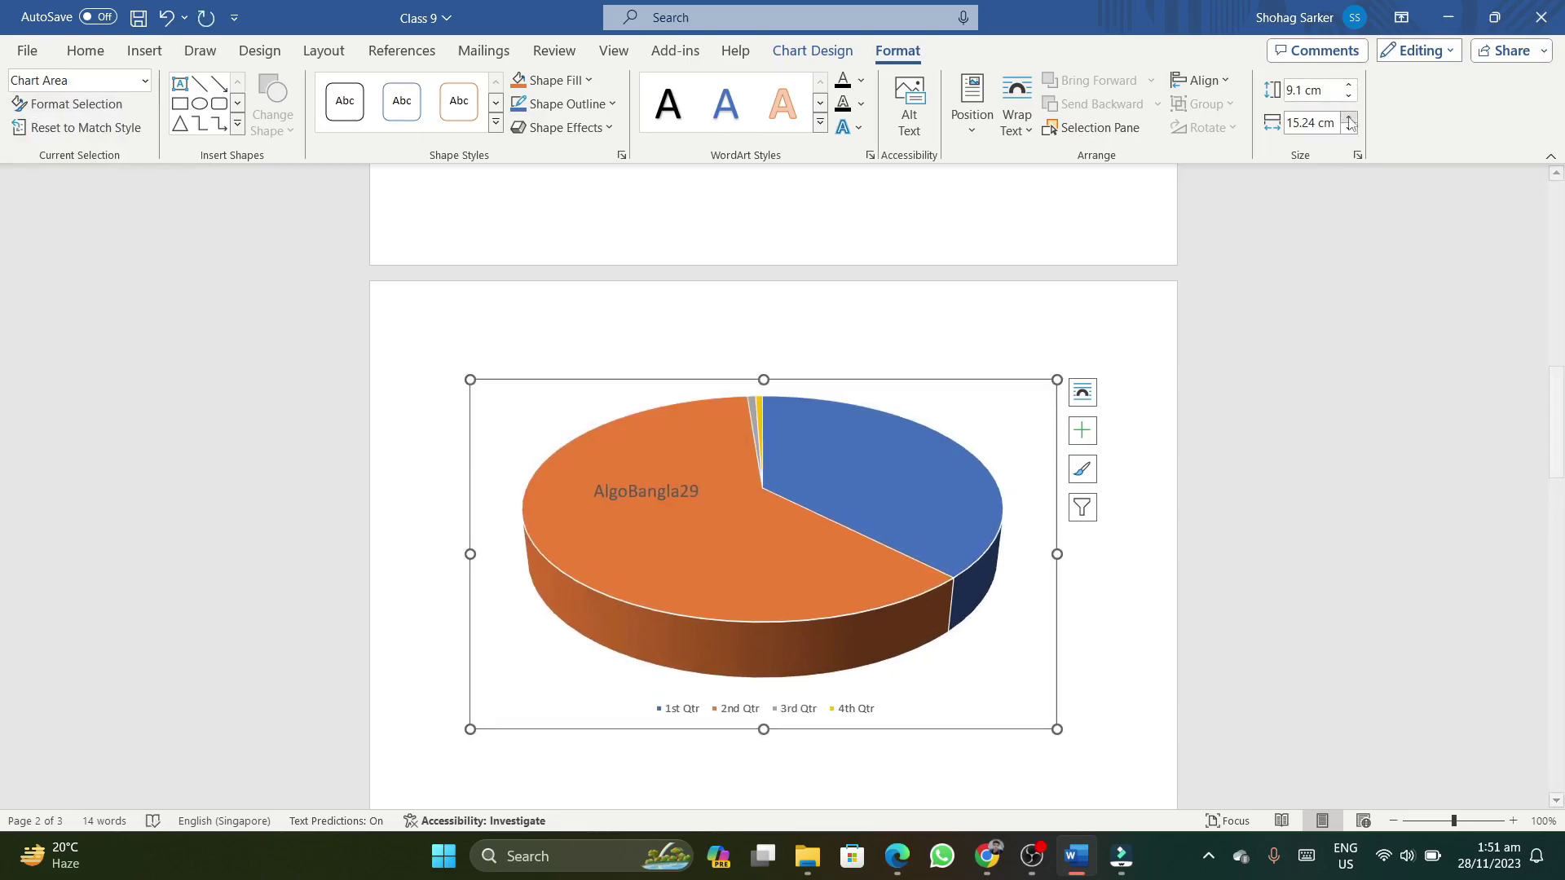
{"action": "left_click", "coordinate": [1349, 118]}
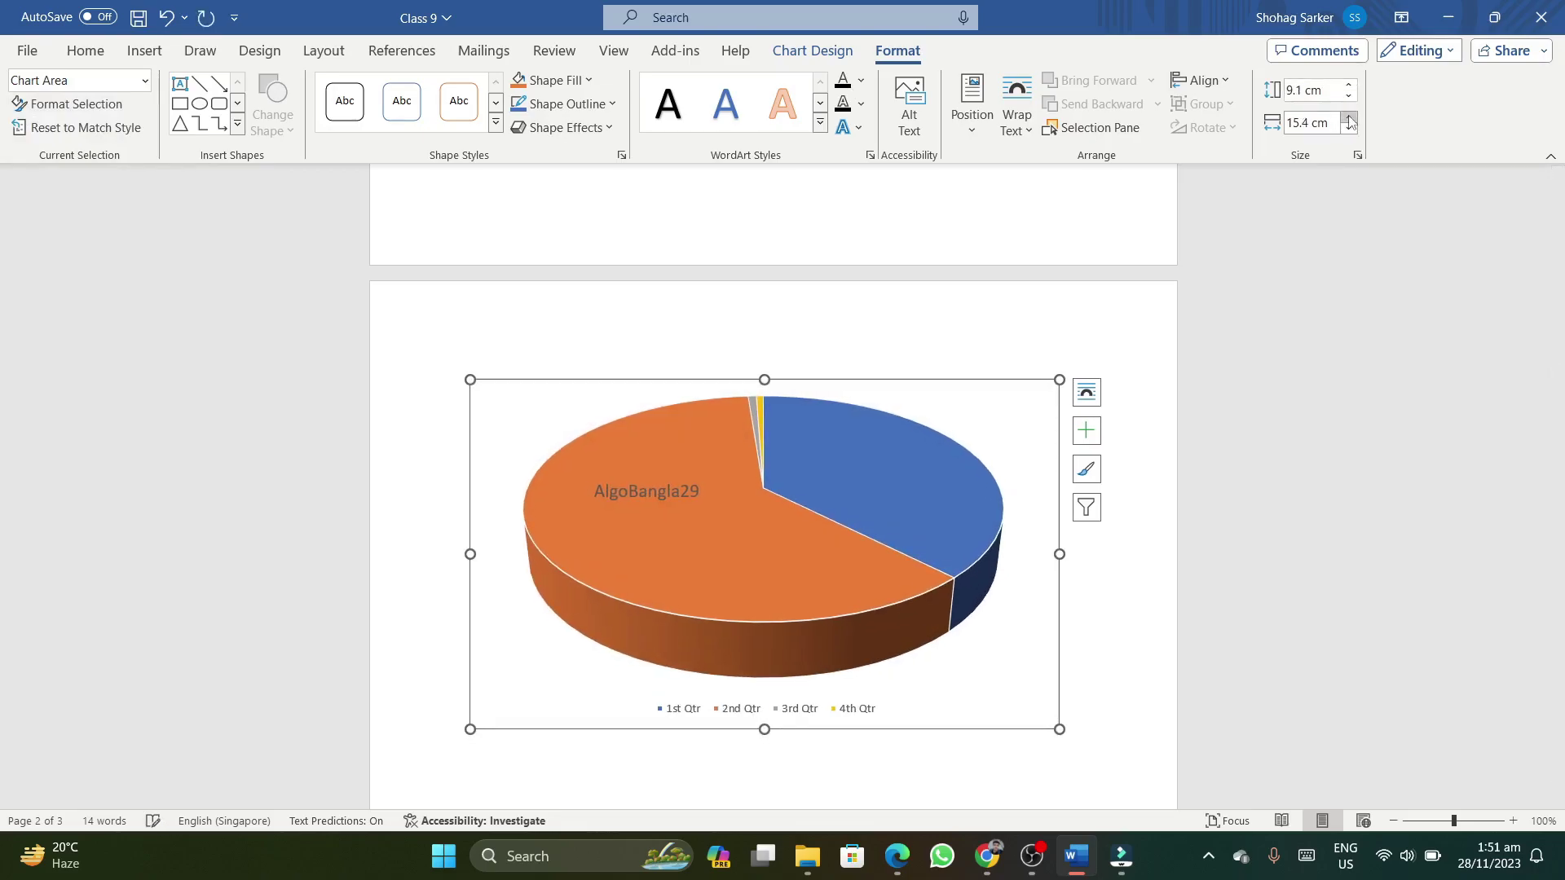
Select the Chart Title element and open its Format Selection pane
{"action": "left_click", "coordinate": [144, 80]}
{"action": "left_click", "coordinate": [114, 132]}
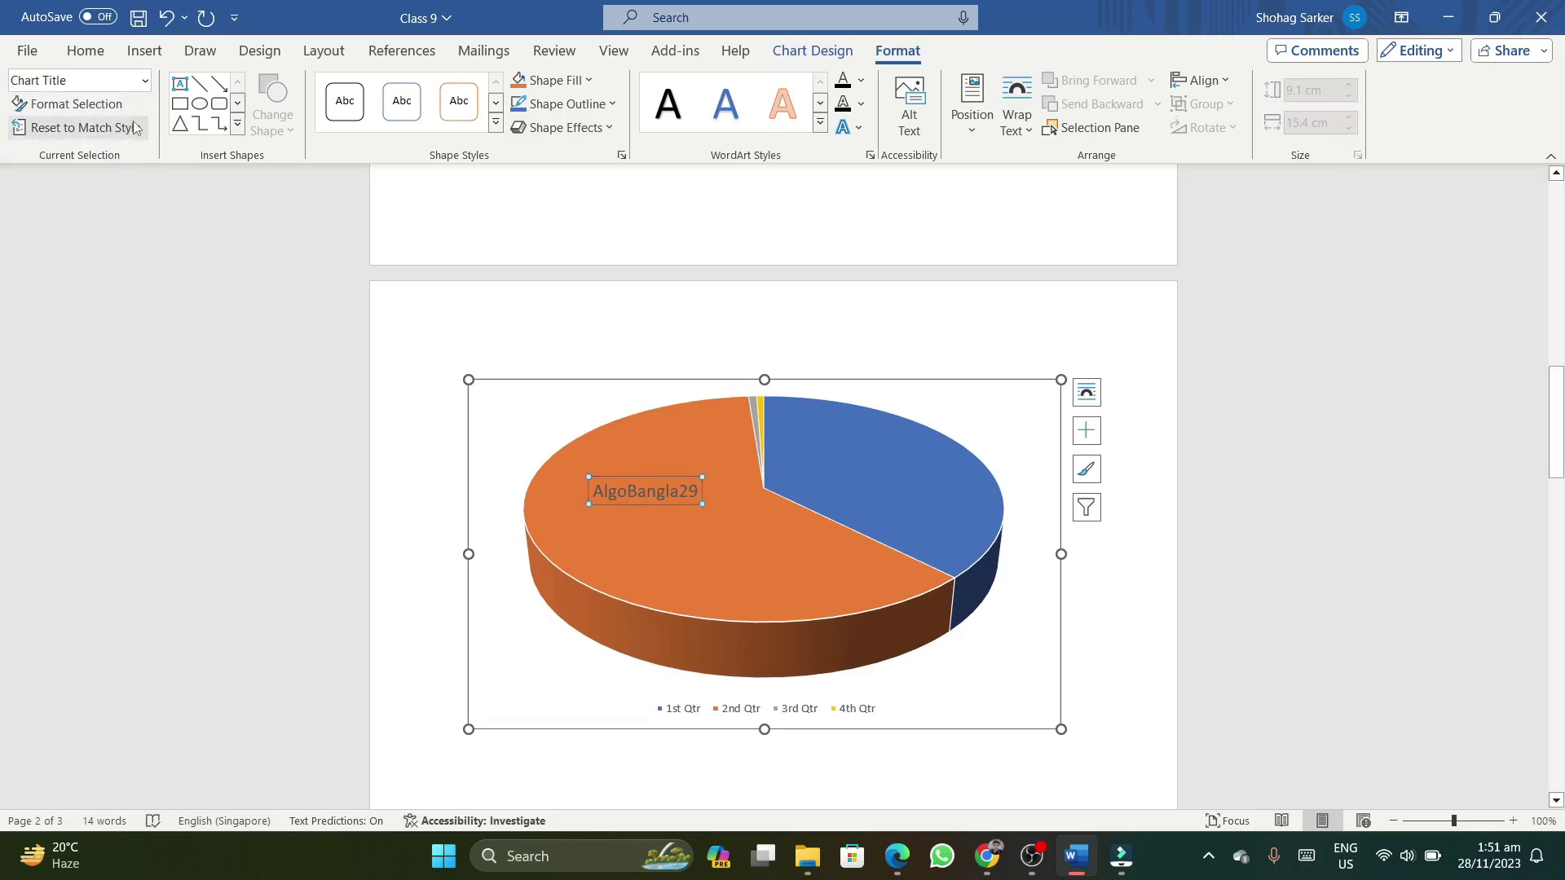
{"action": "left_click", "coordinate": [76, 104]}
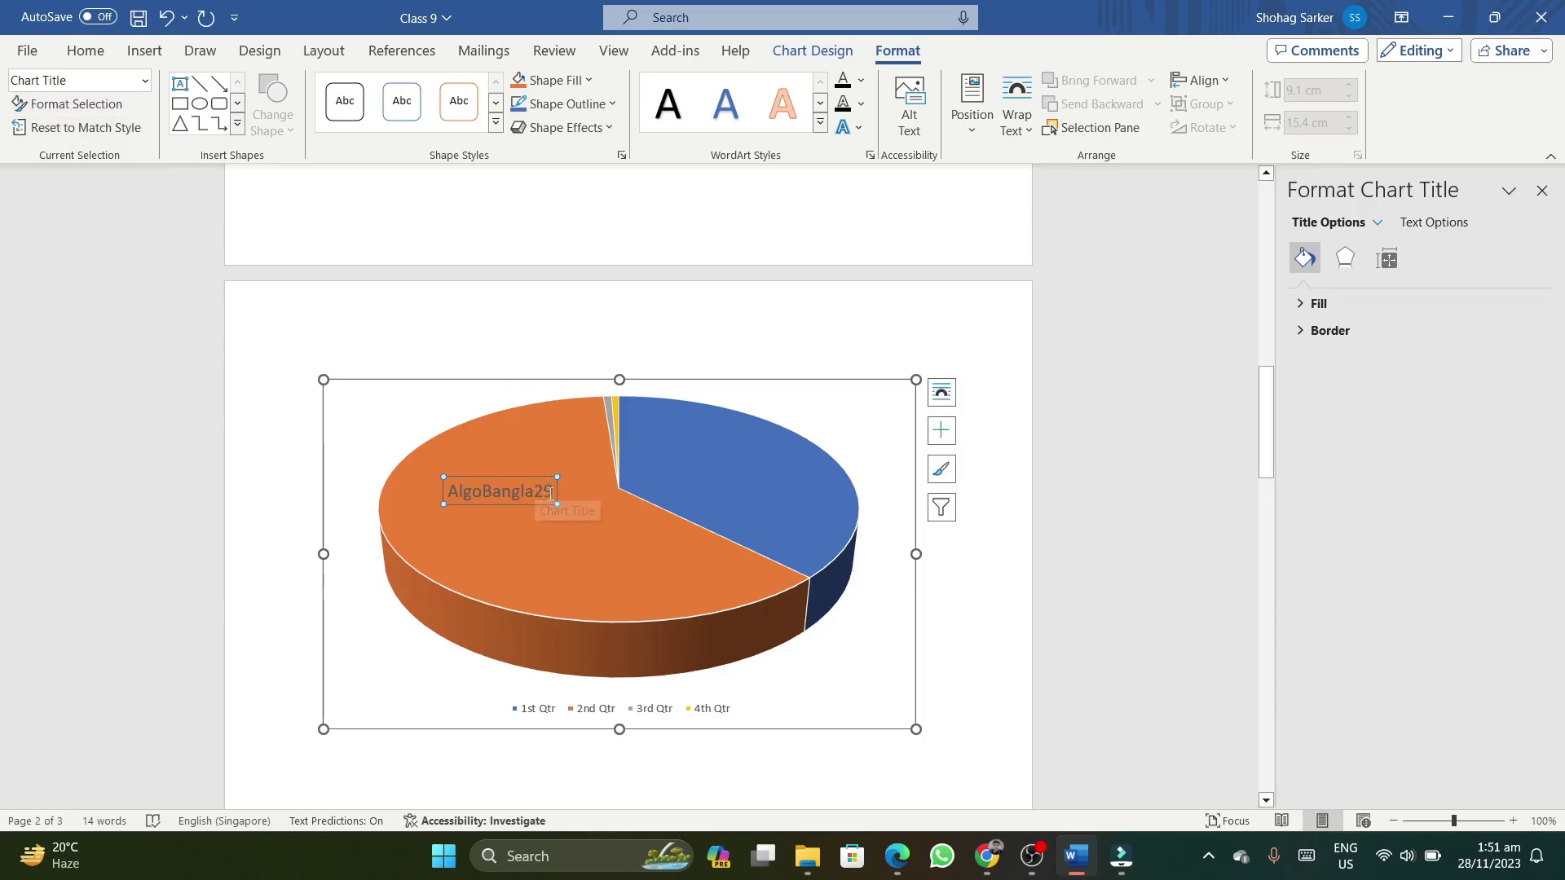
Select the legend, drag it to the chart's bottom-right corner, then pick the 2nd Qtr entry
{"action": "left_click", "coordinate": [147, 81]}
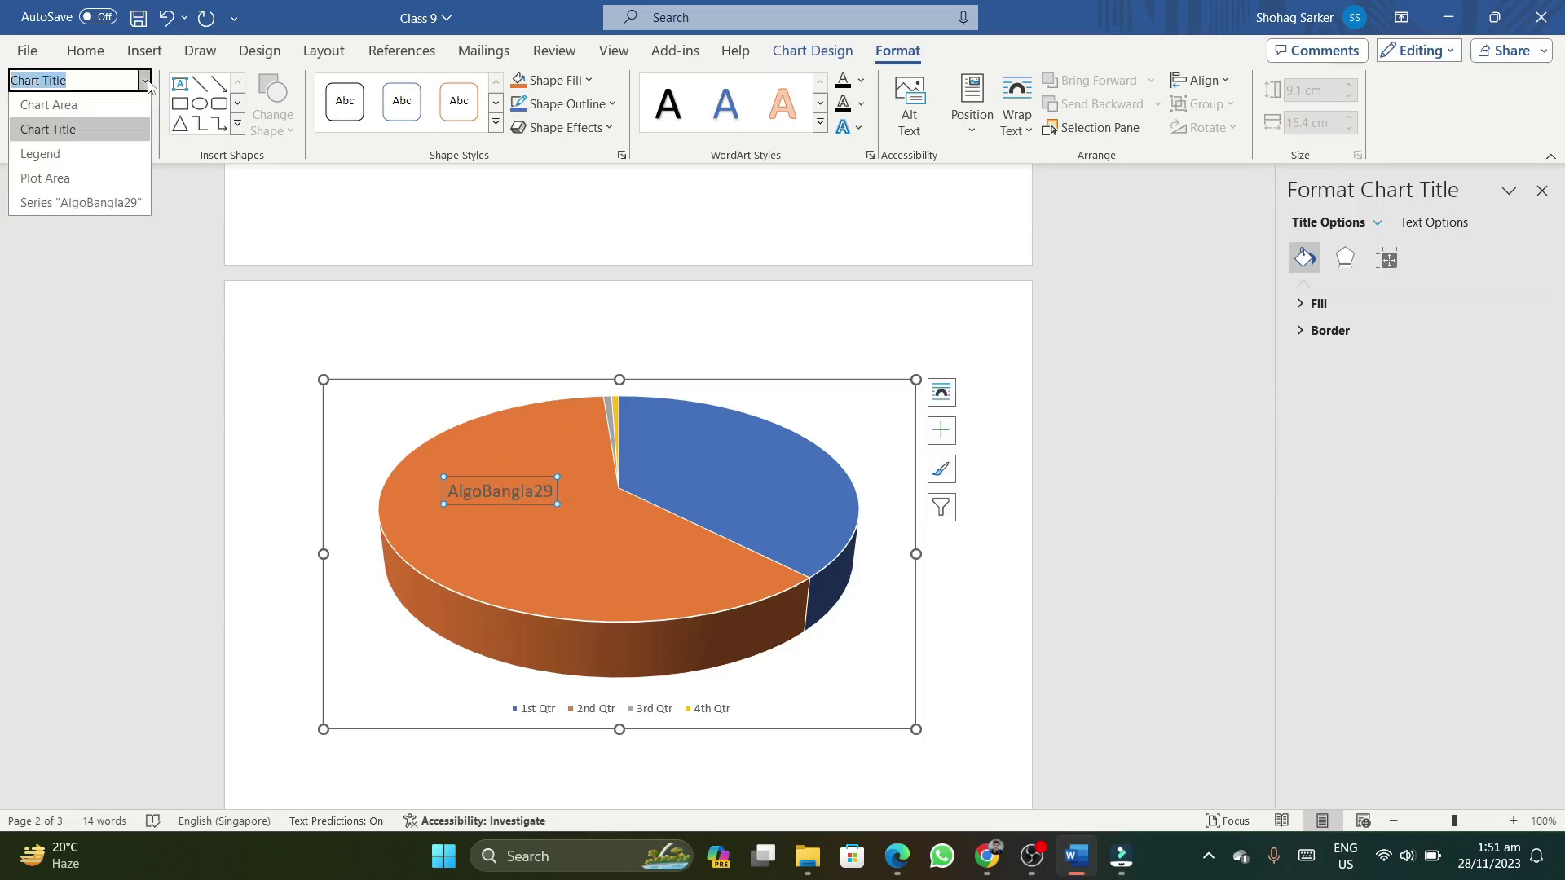
{"action": "left_click", "coordinate": [108, 154]}
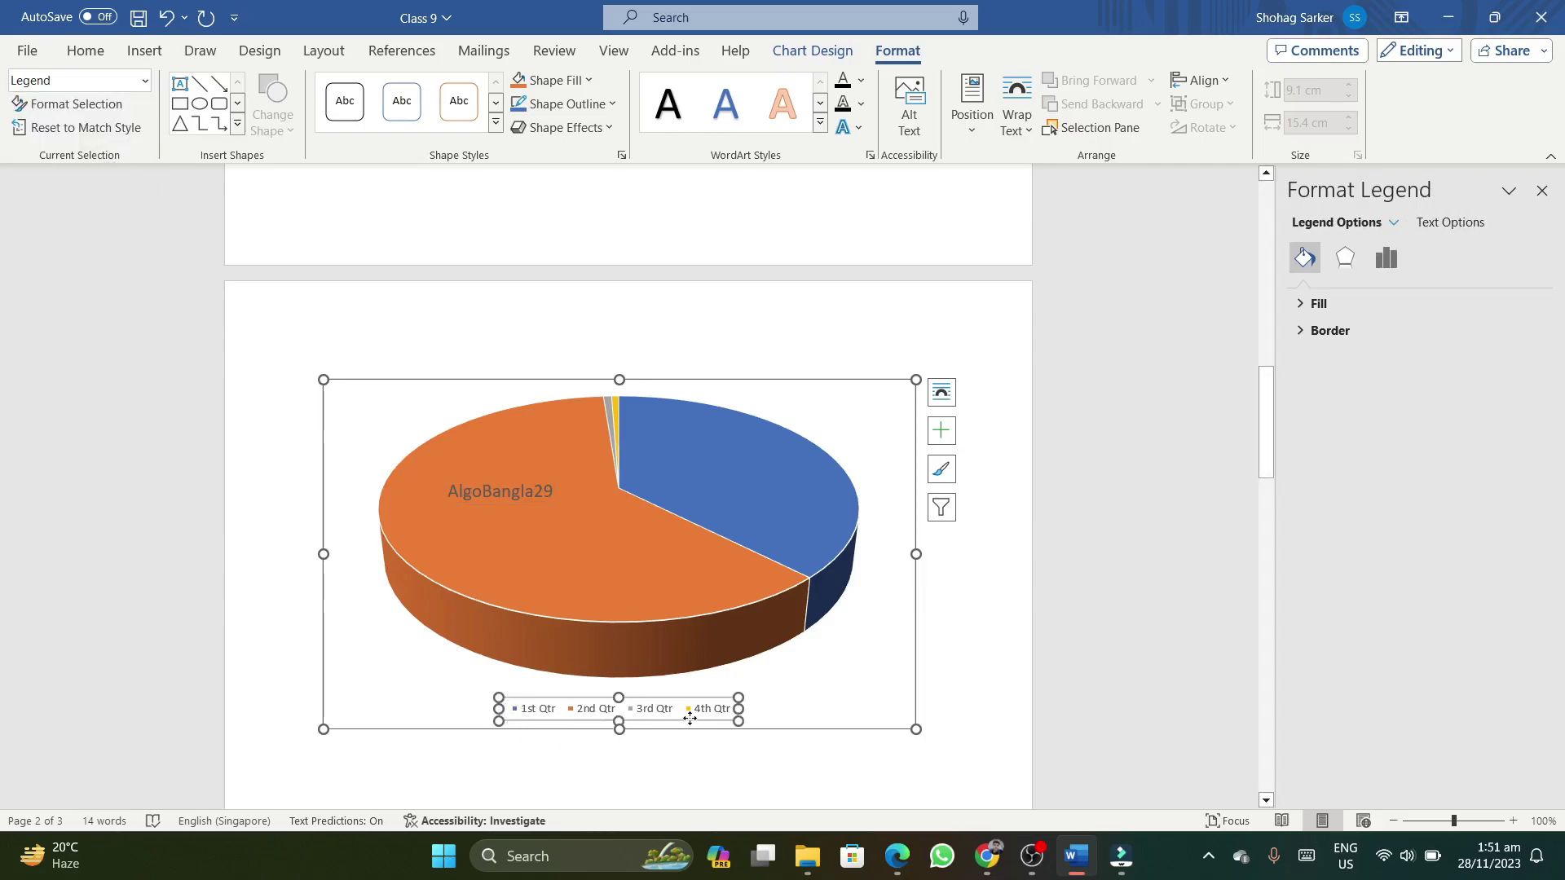
{"action": "left_click_drag", "start_coordinate": [677, 711], "coordinate": [854, 697]}
{"action": "left_click", "coordinate": [764, 696]}
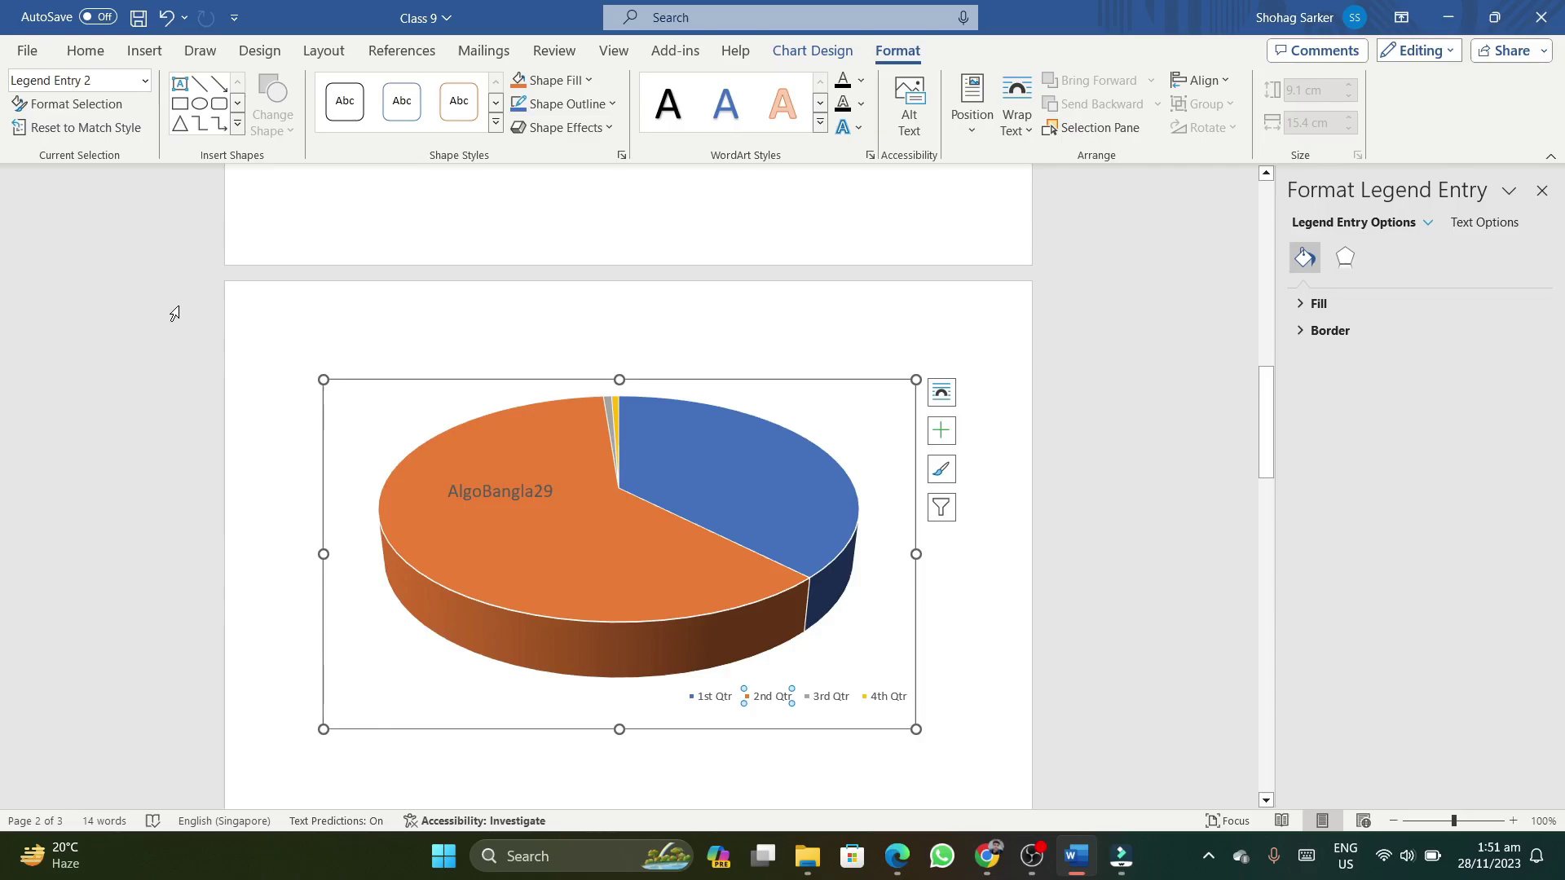
{"action": "left_click", "coordinate": [144, 80]}
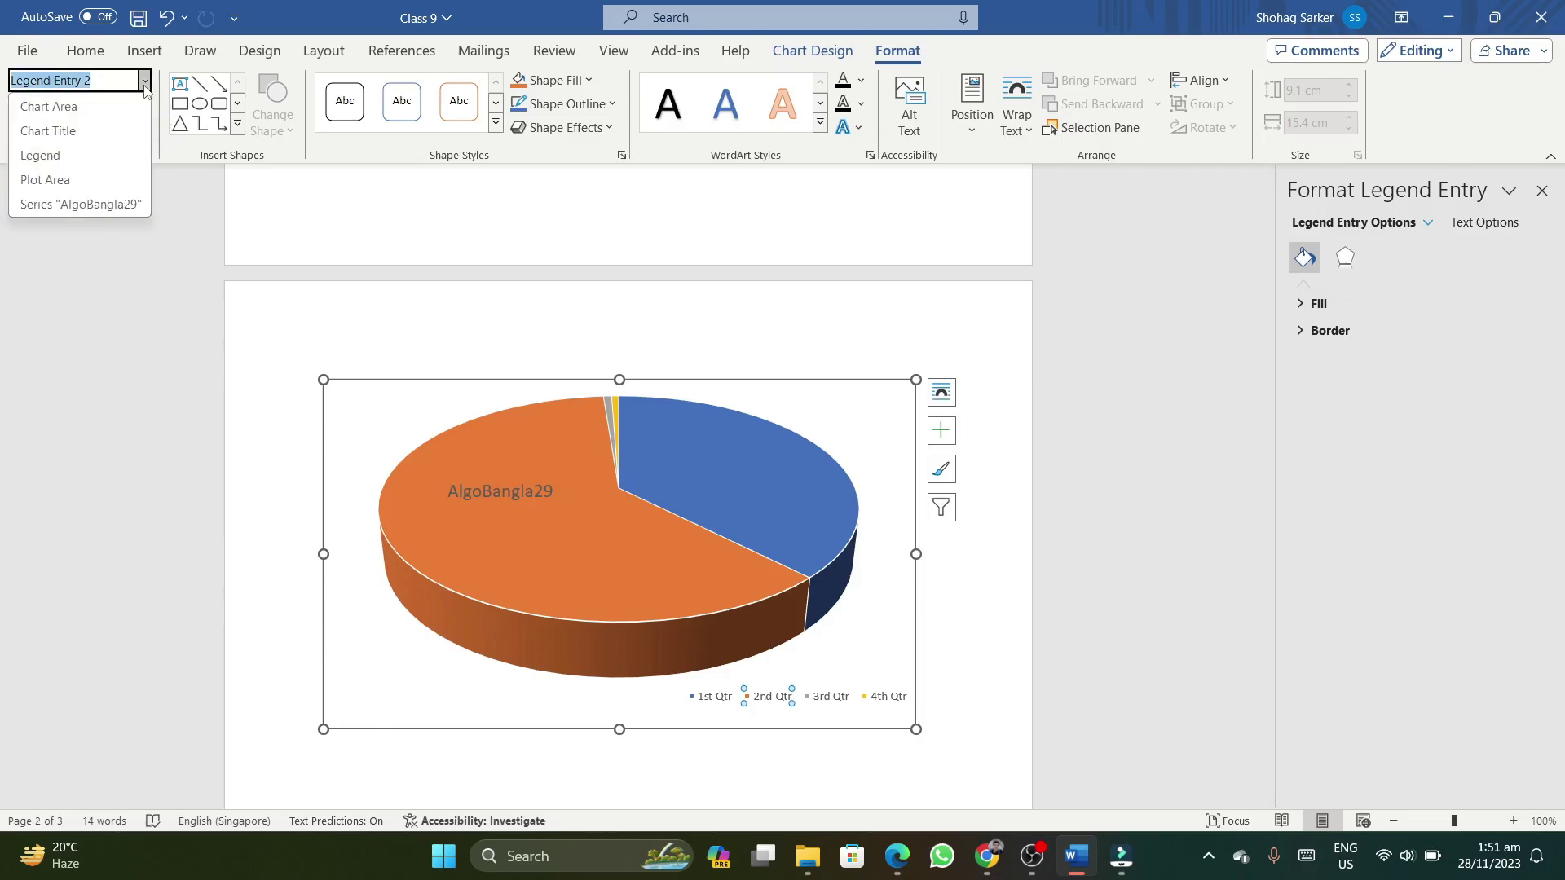
{"action": "left_click", "coordinate": [76, 231]}
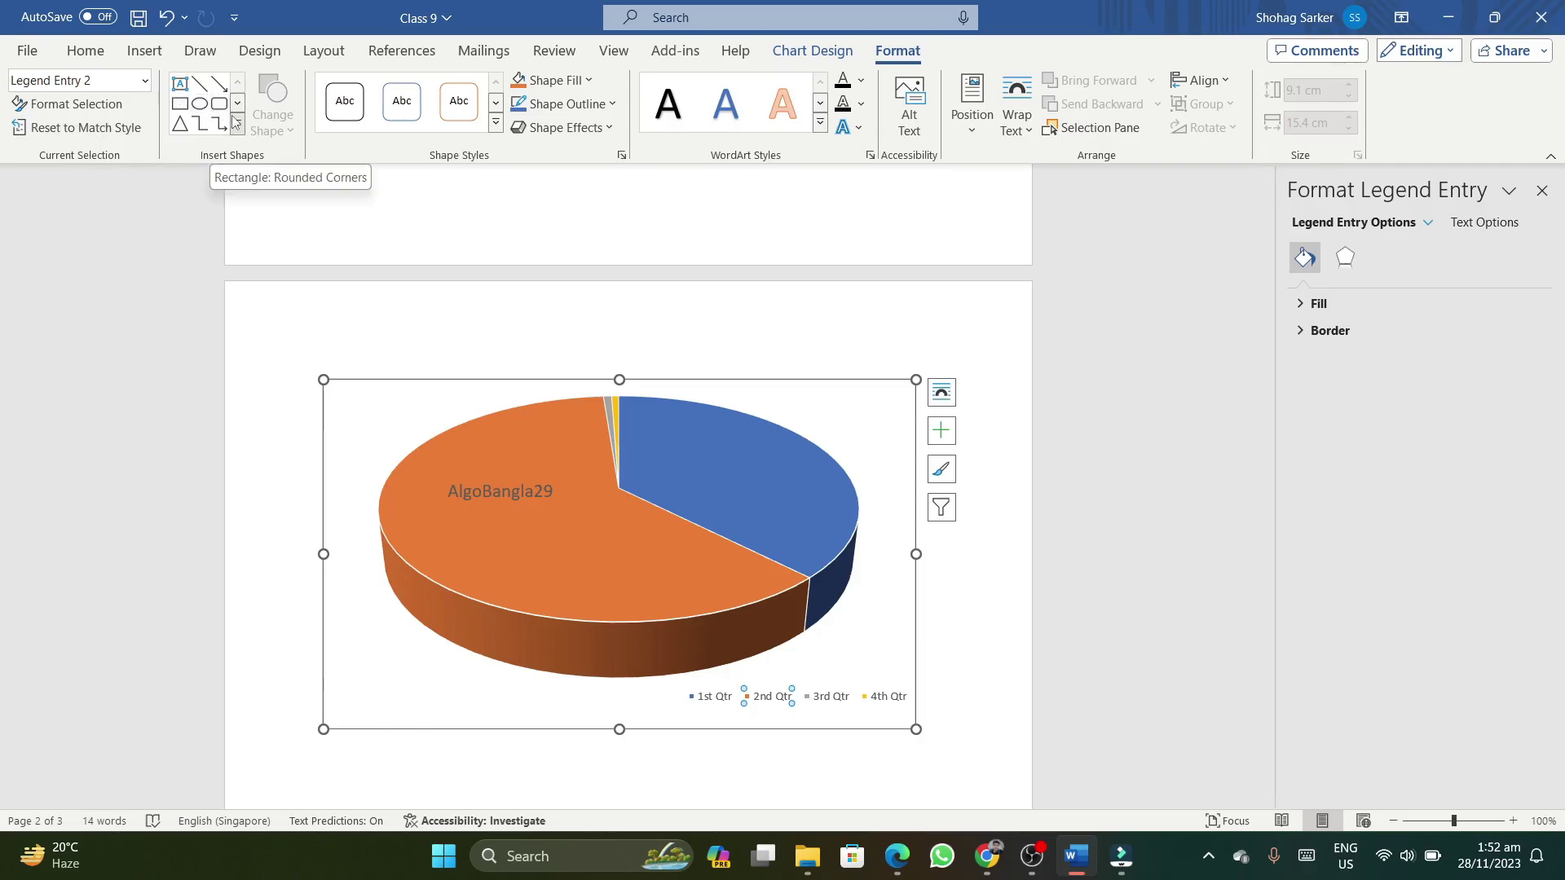
{"action": "left_click", "coordinate": [237, 124]}
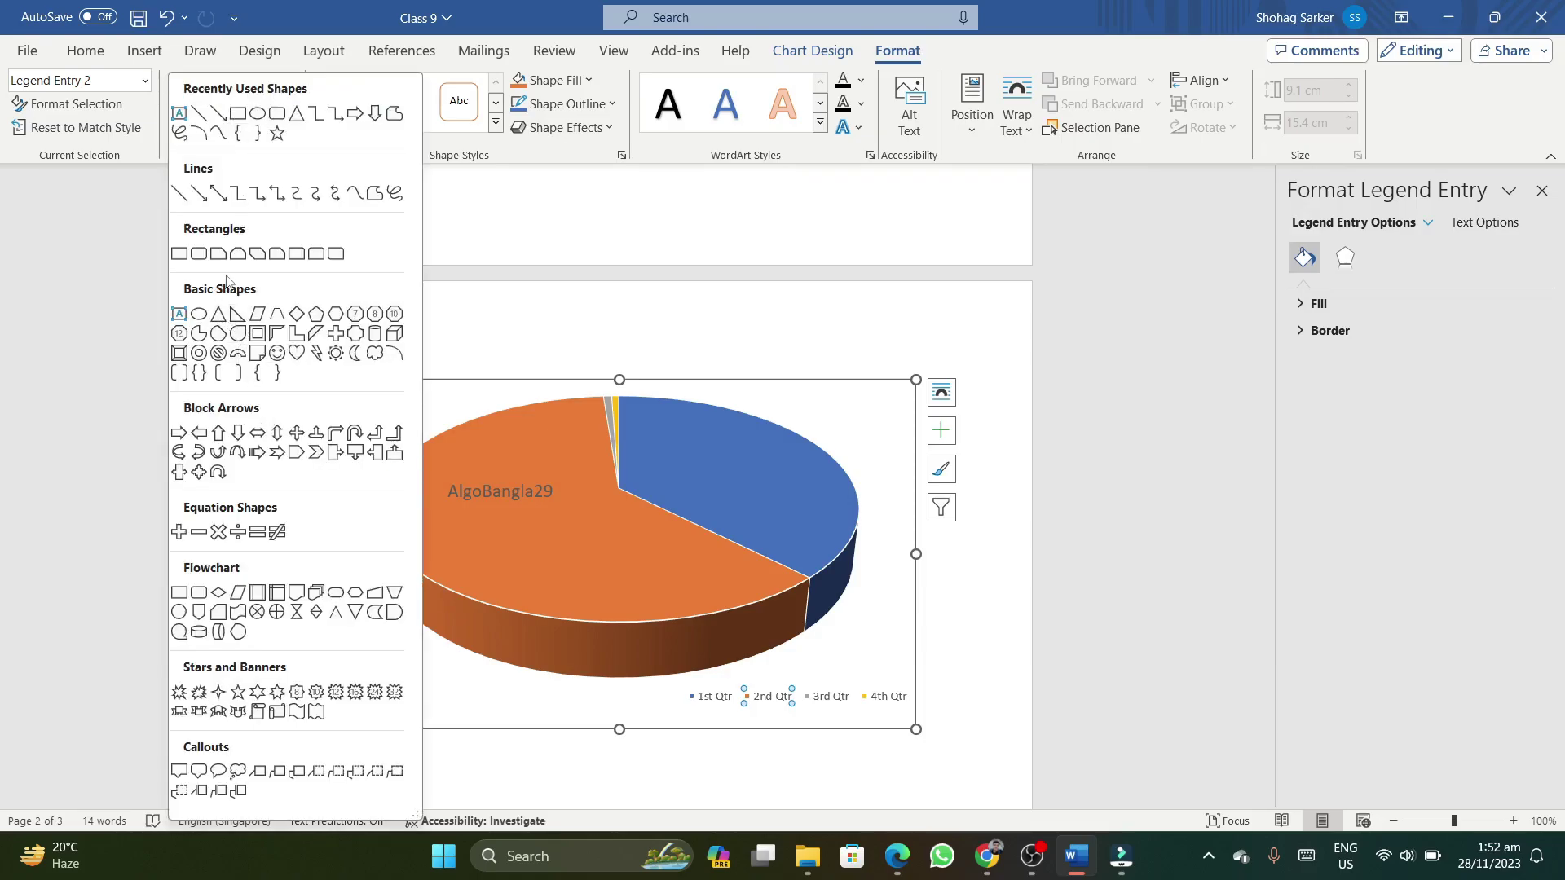
{"action": "left_click", "coordinate": [217, 195]}
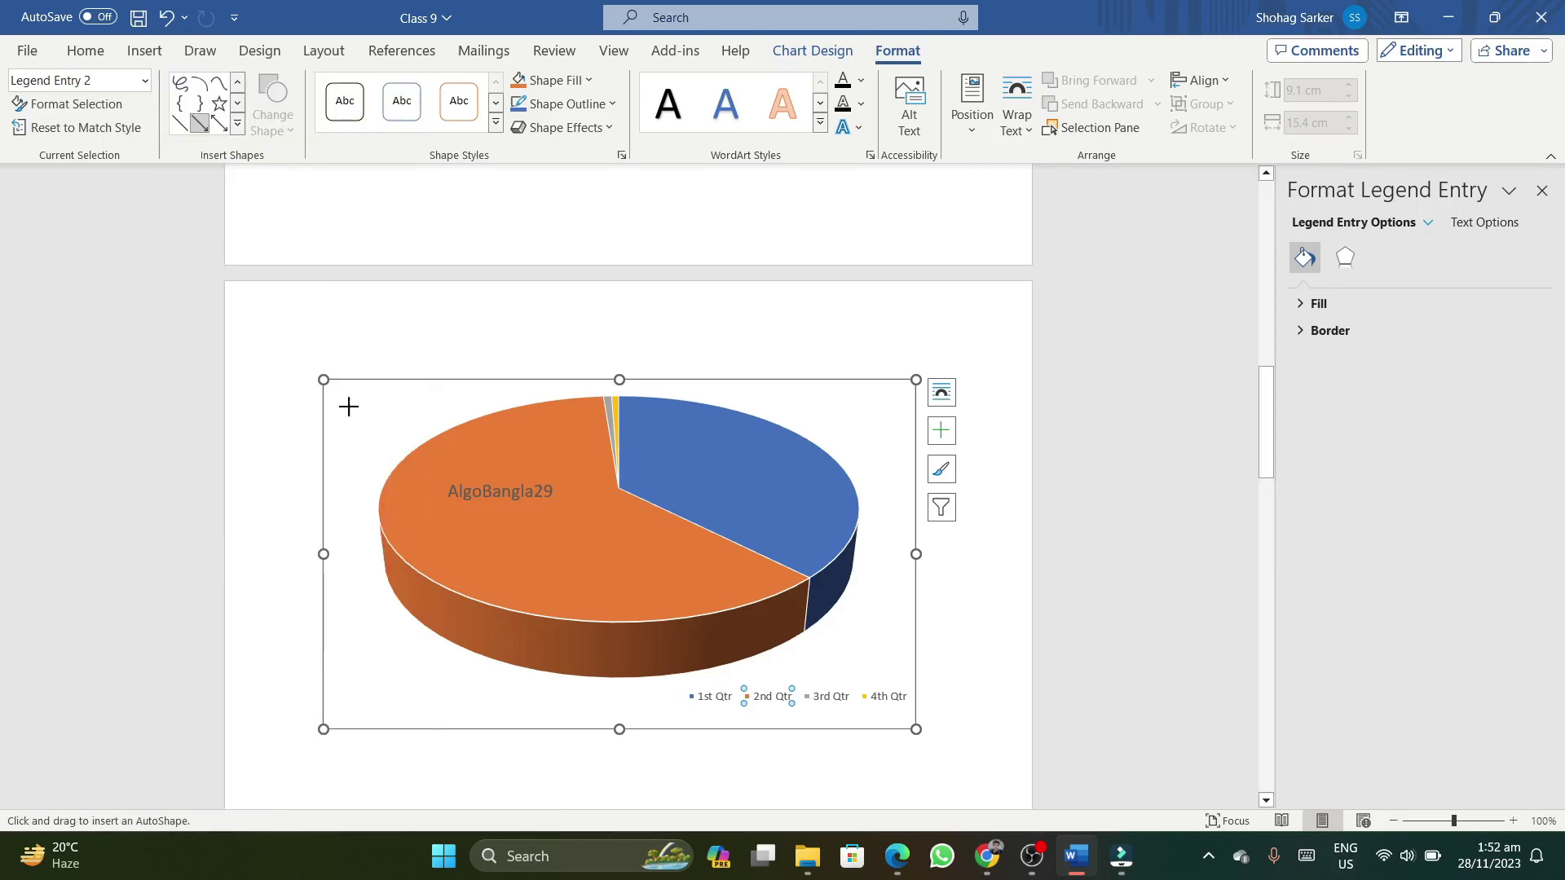
{"action": "left_click_drag", "start_coordinate": [447, 439], "coordinate": [534, 445]}
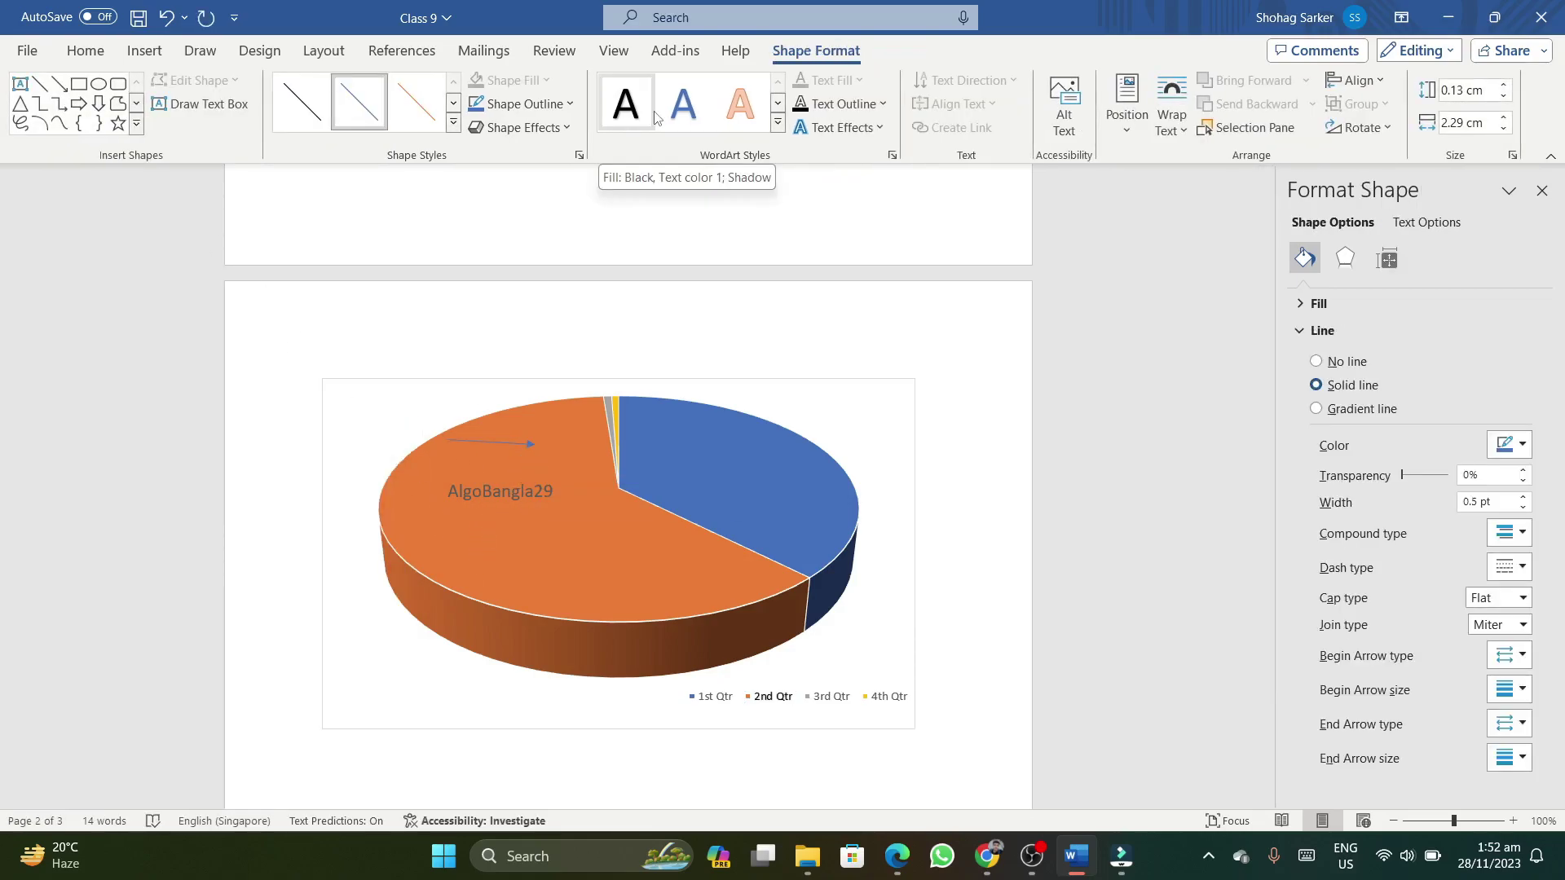
{"action": "key", "text": "ctrl+z"}
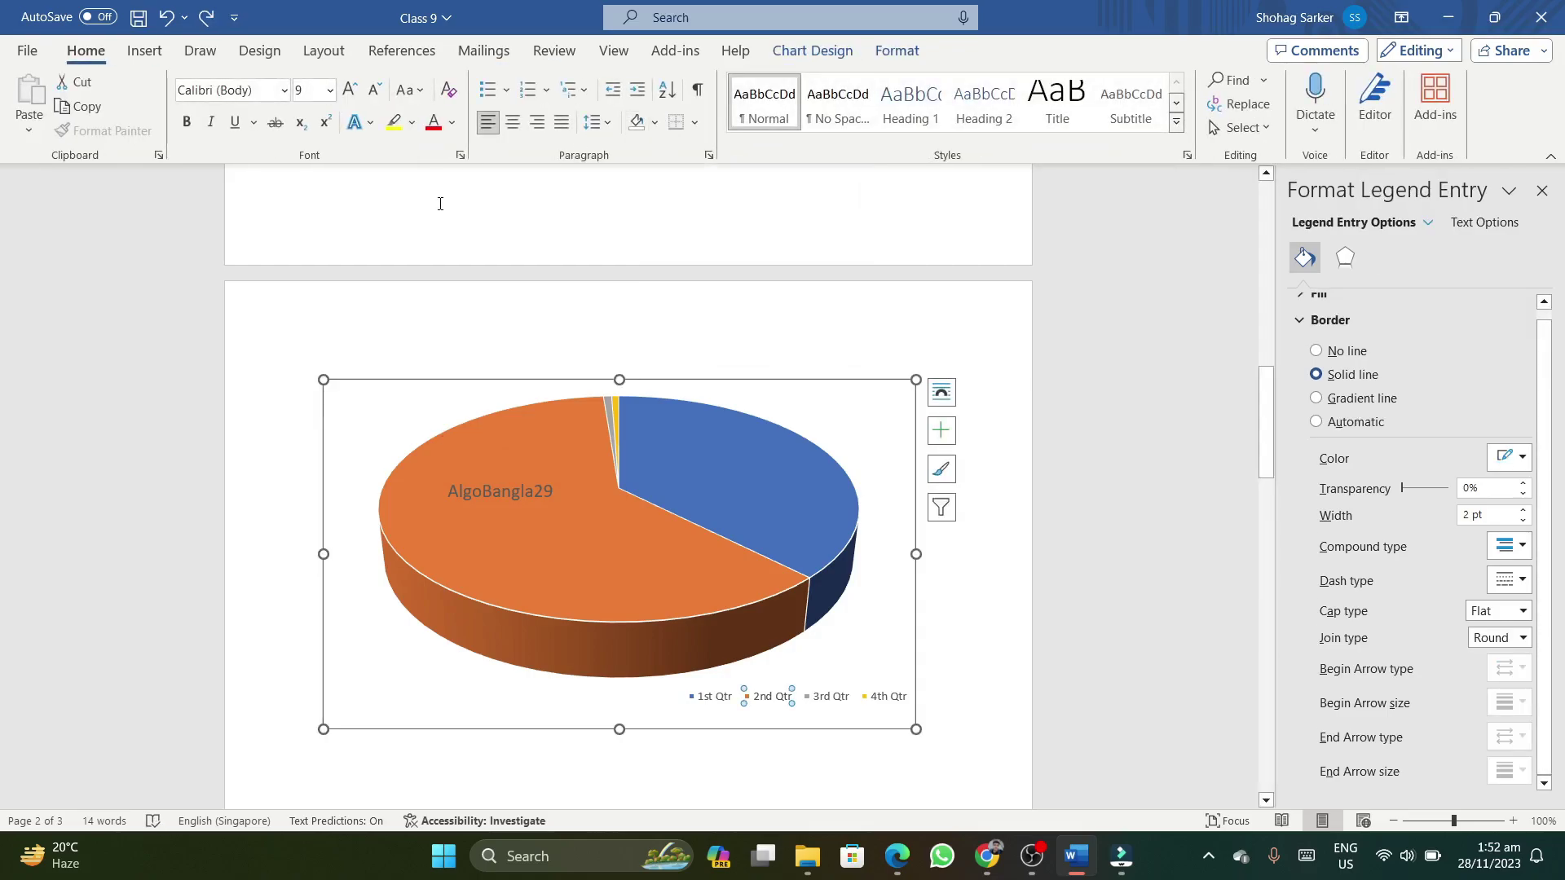
{"action": "left_click", "coordinate": [903, 51]}
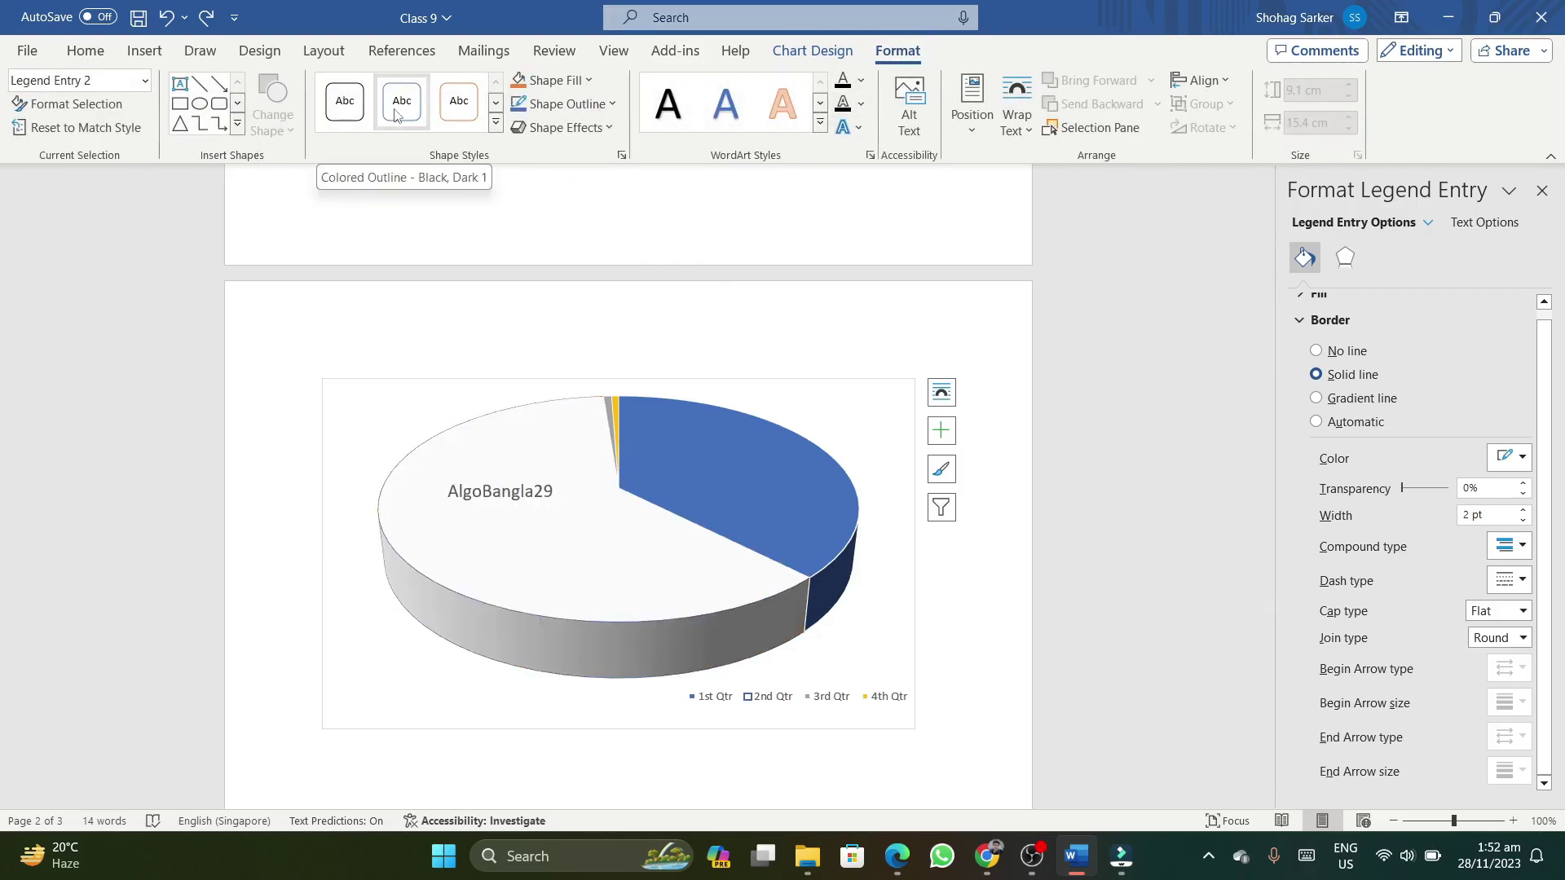
{"action": "left_click", "coordinate": [496, 123]}
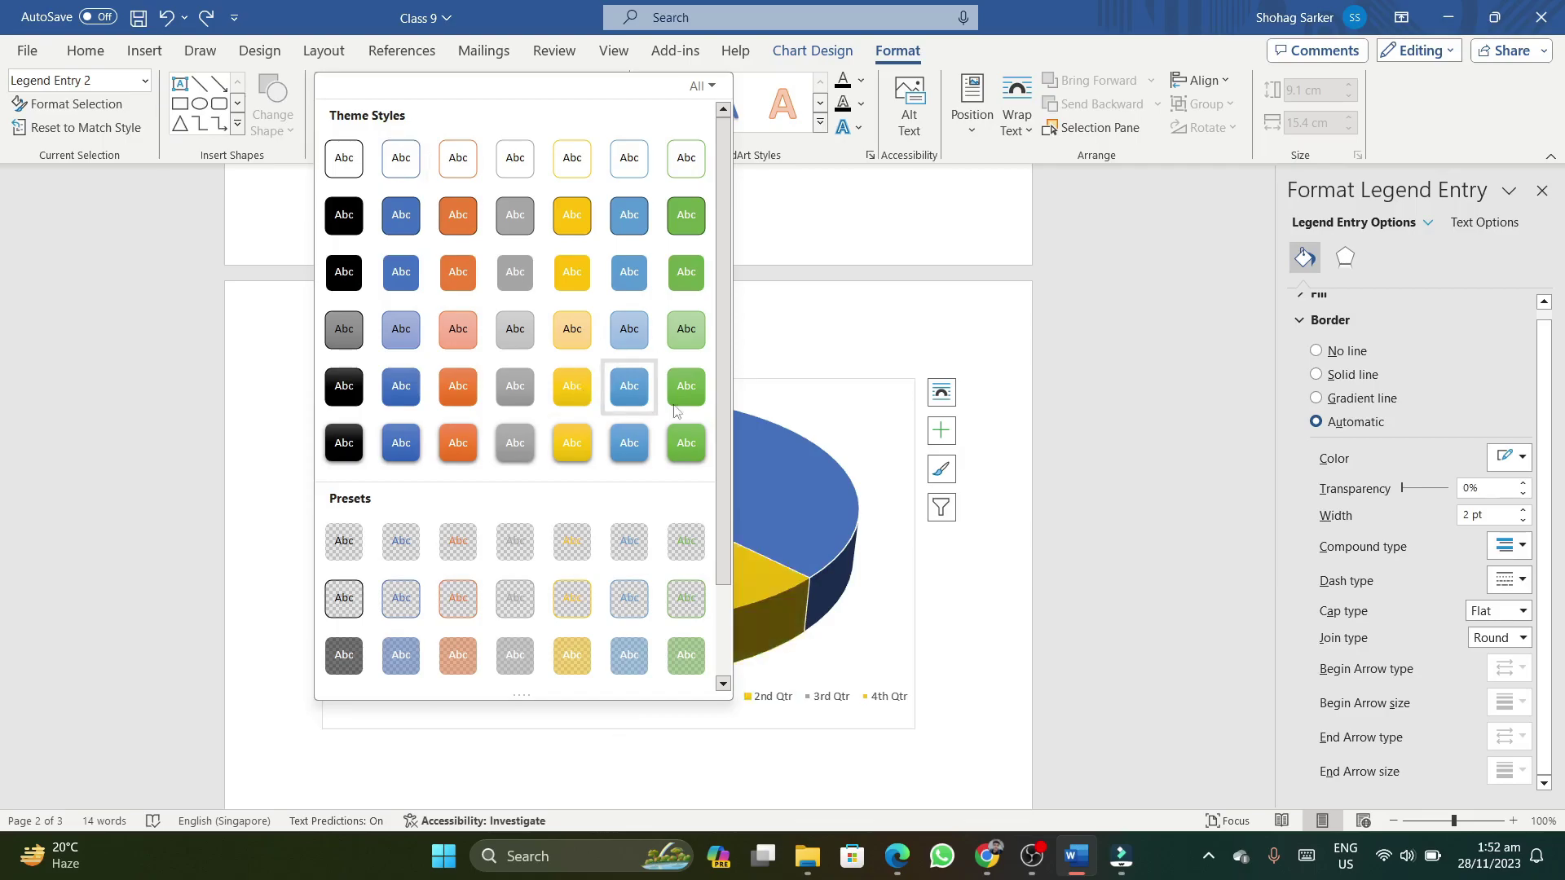
{"action": "scroll", "coordinate": [866, 400], "scroll_direction": "up", "scroll_amount": 1}
{"action": "scroll", "coordinate": [866, 401], "scroll_direction": "up", "scroll_amount": 3}
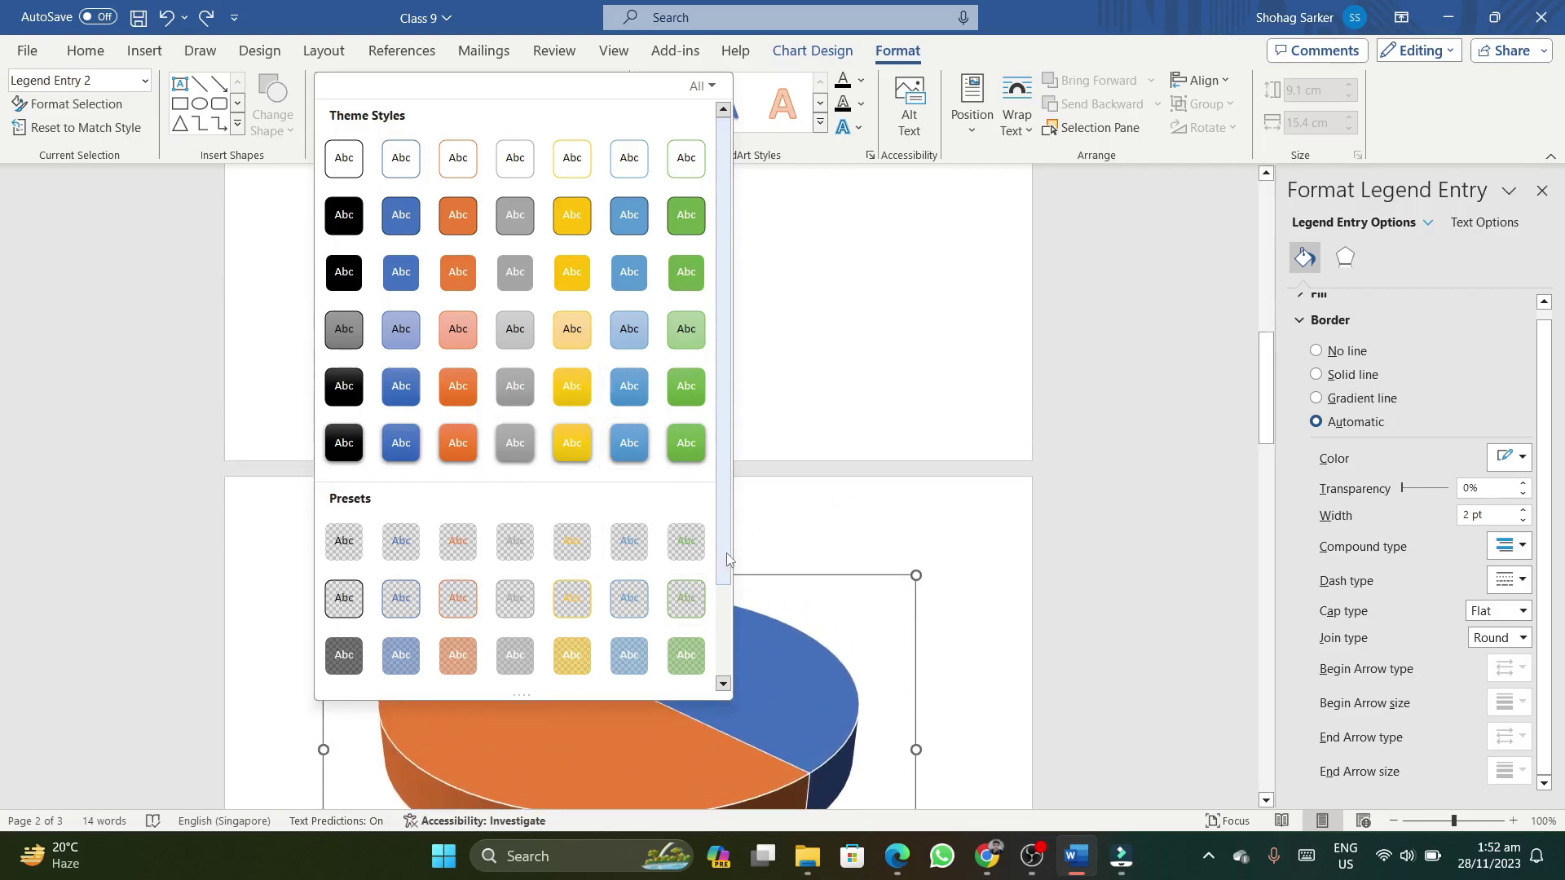
{"action": "scroll", "coordinate": [727, 559], "scroll_direction": "down", "scroll_amount": 2}
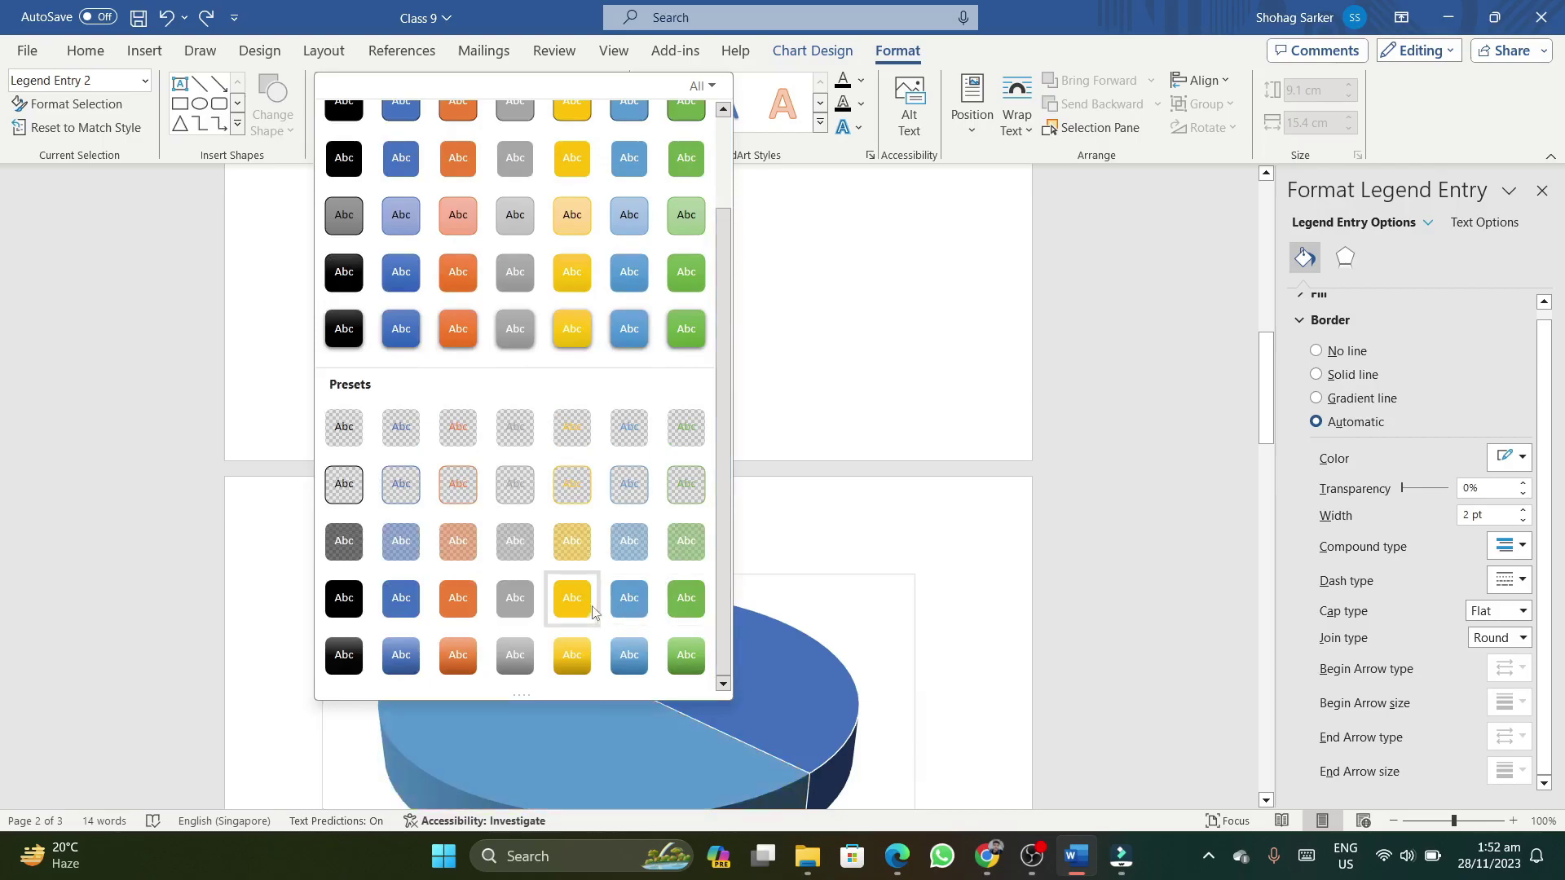
{"action": "left_click", "coordinate": [768, 349]}
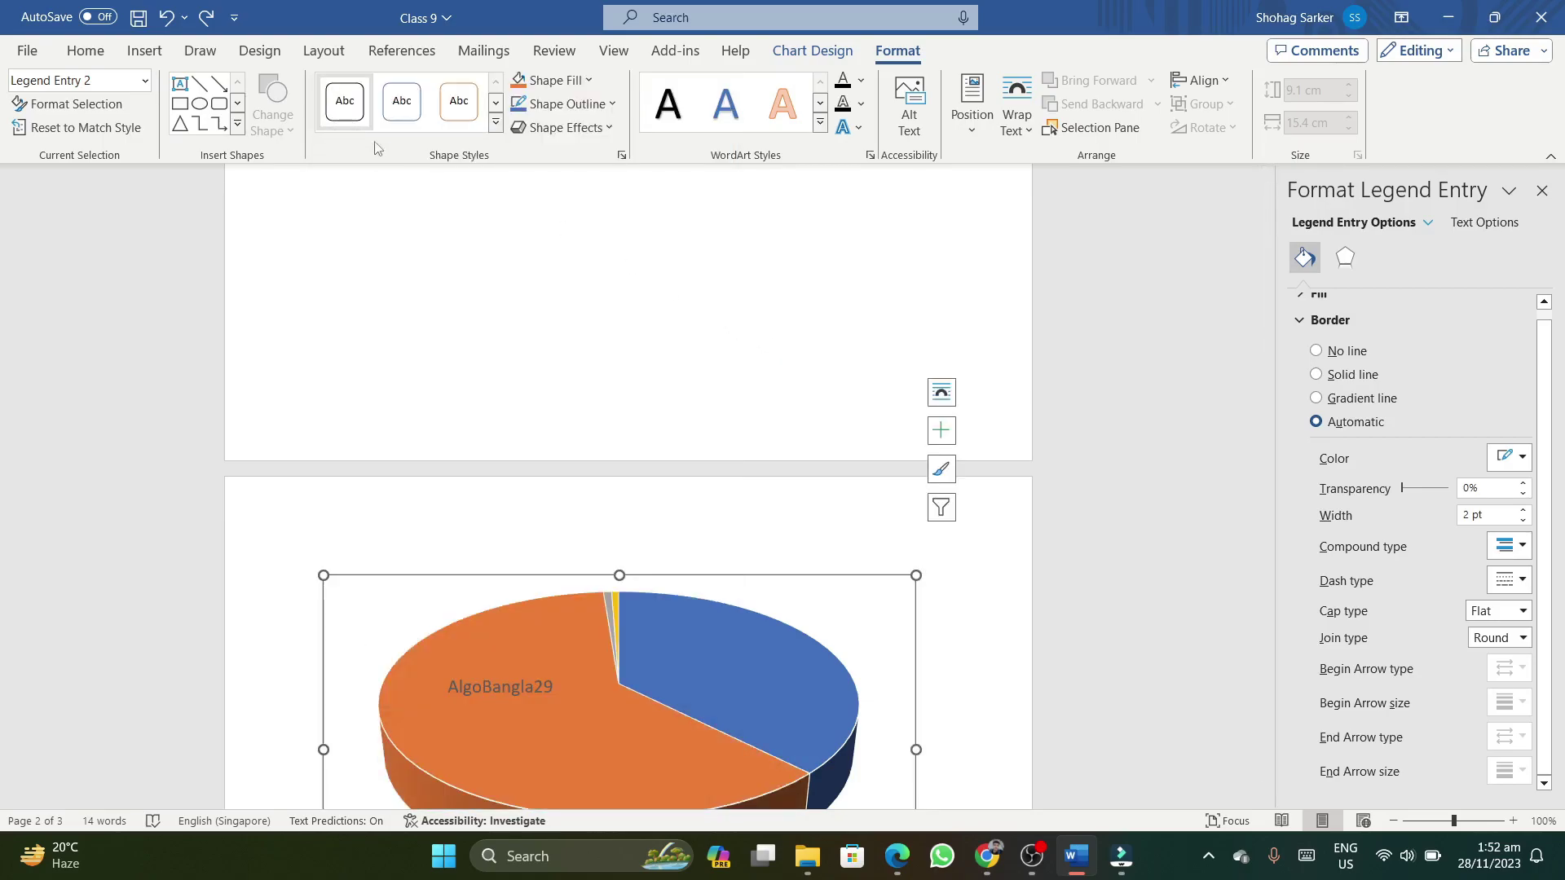
{"action": "scroll", "coordinate": [576, 309], "scroll_direction": "down", "scroll_amount": 3}
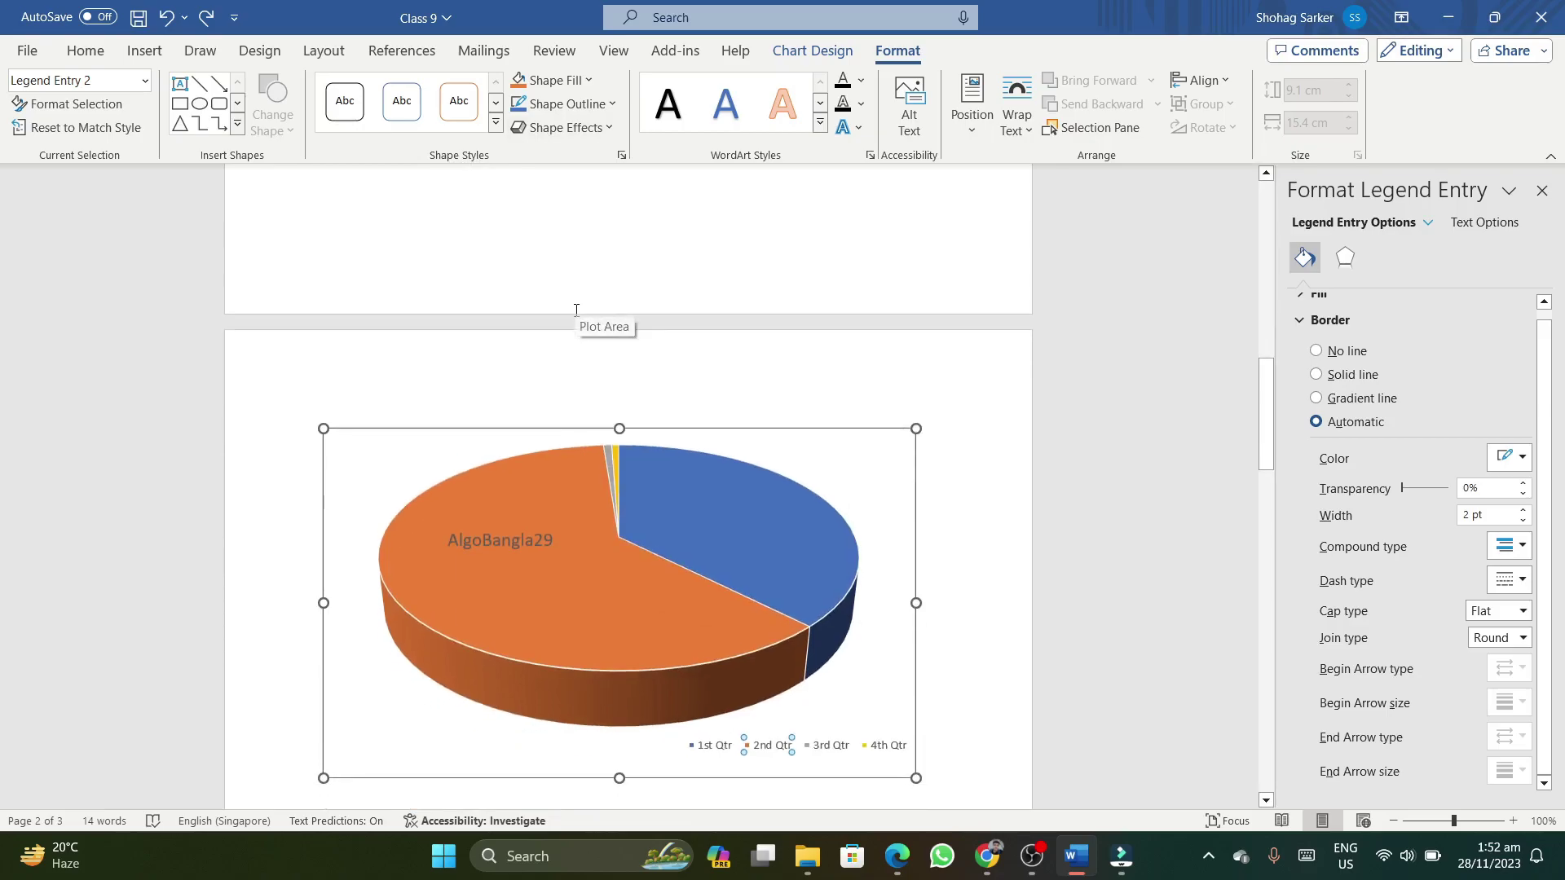
{"action": "scroll", "coordinate": [577, 310], "scroll_direction": "down", "scroll_amount": 1}
Outline the orange 2nd Qtr slice in standard red, leaving its fill unchanged
{"action": "left_click", "coordinate": [589, 80]}
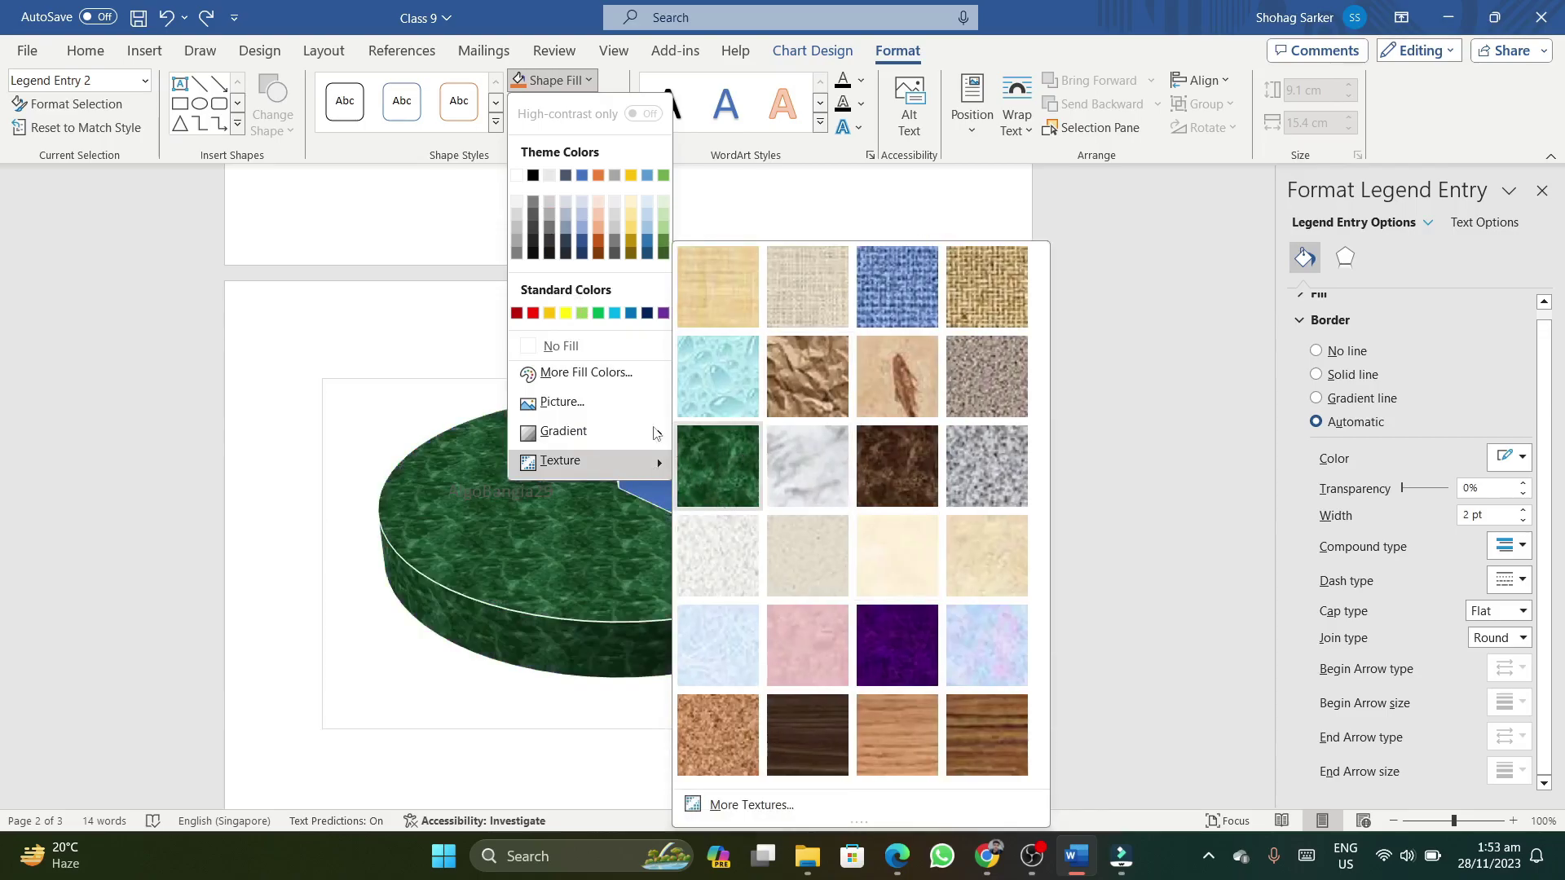
{"action": "mouse_move", "coordinate": [574, 430]}
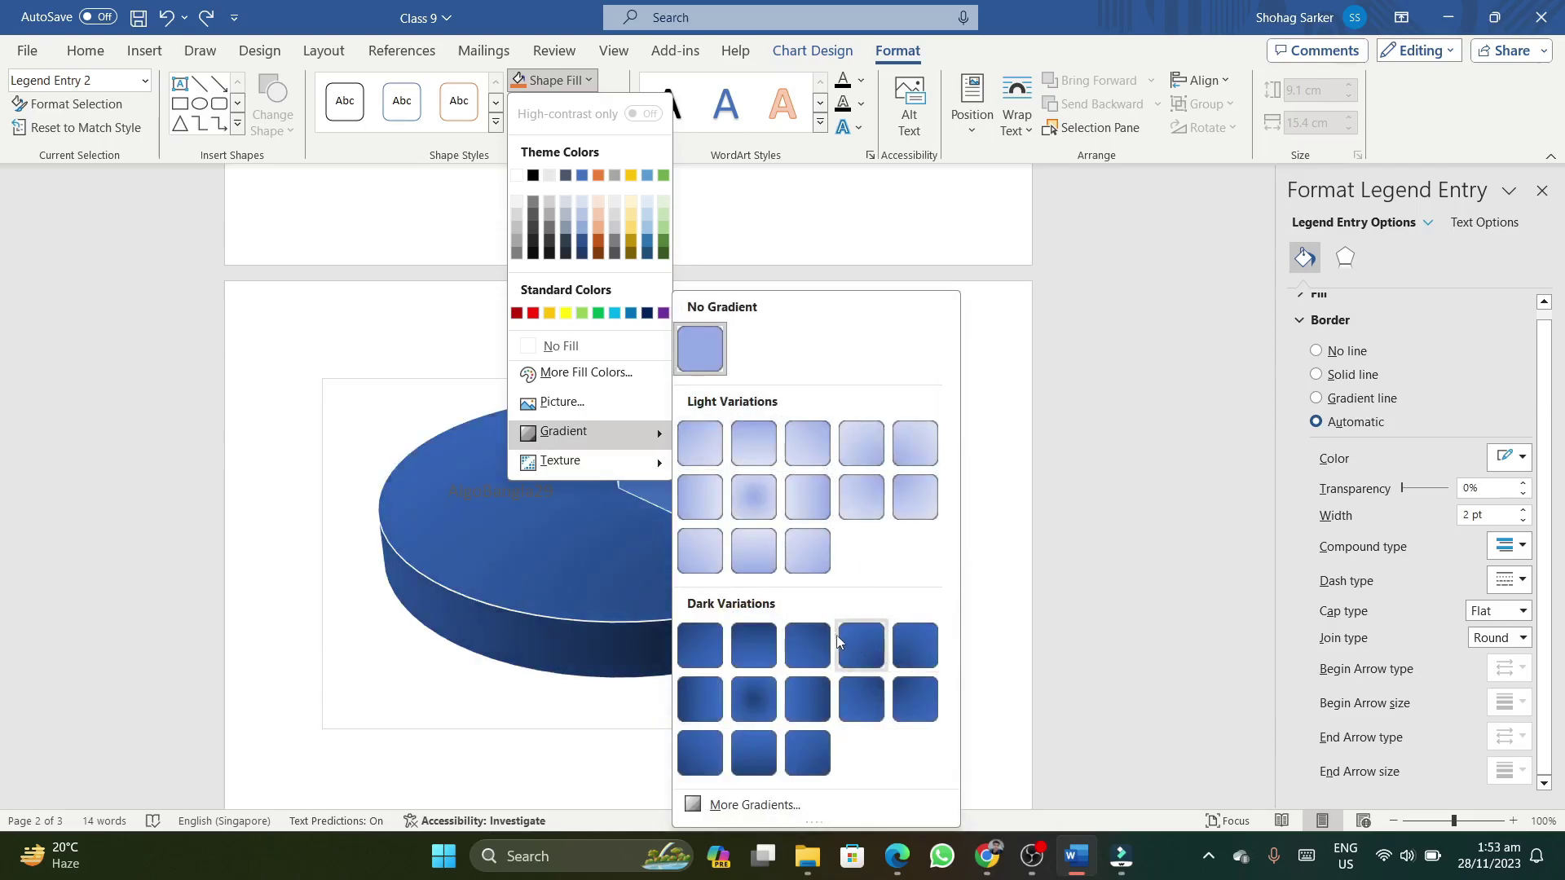
{"action": "left_click", "coordinate": [410, 326]}
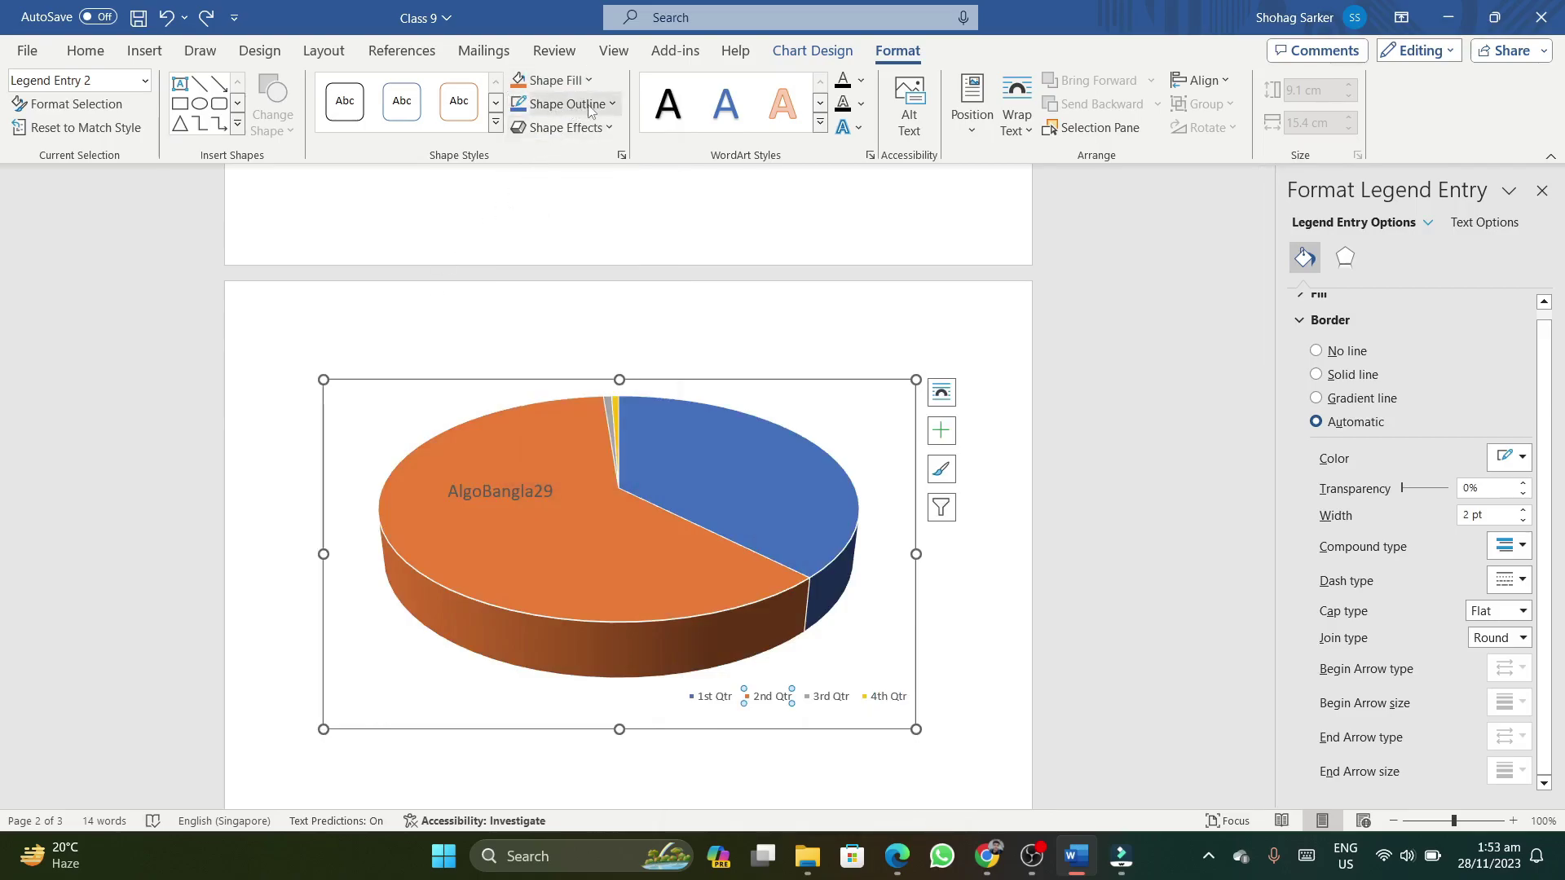
{"action": "left_click", "coordinate": [612, 105]}
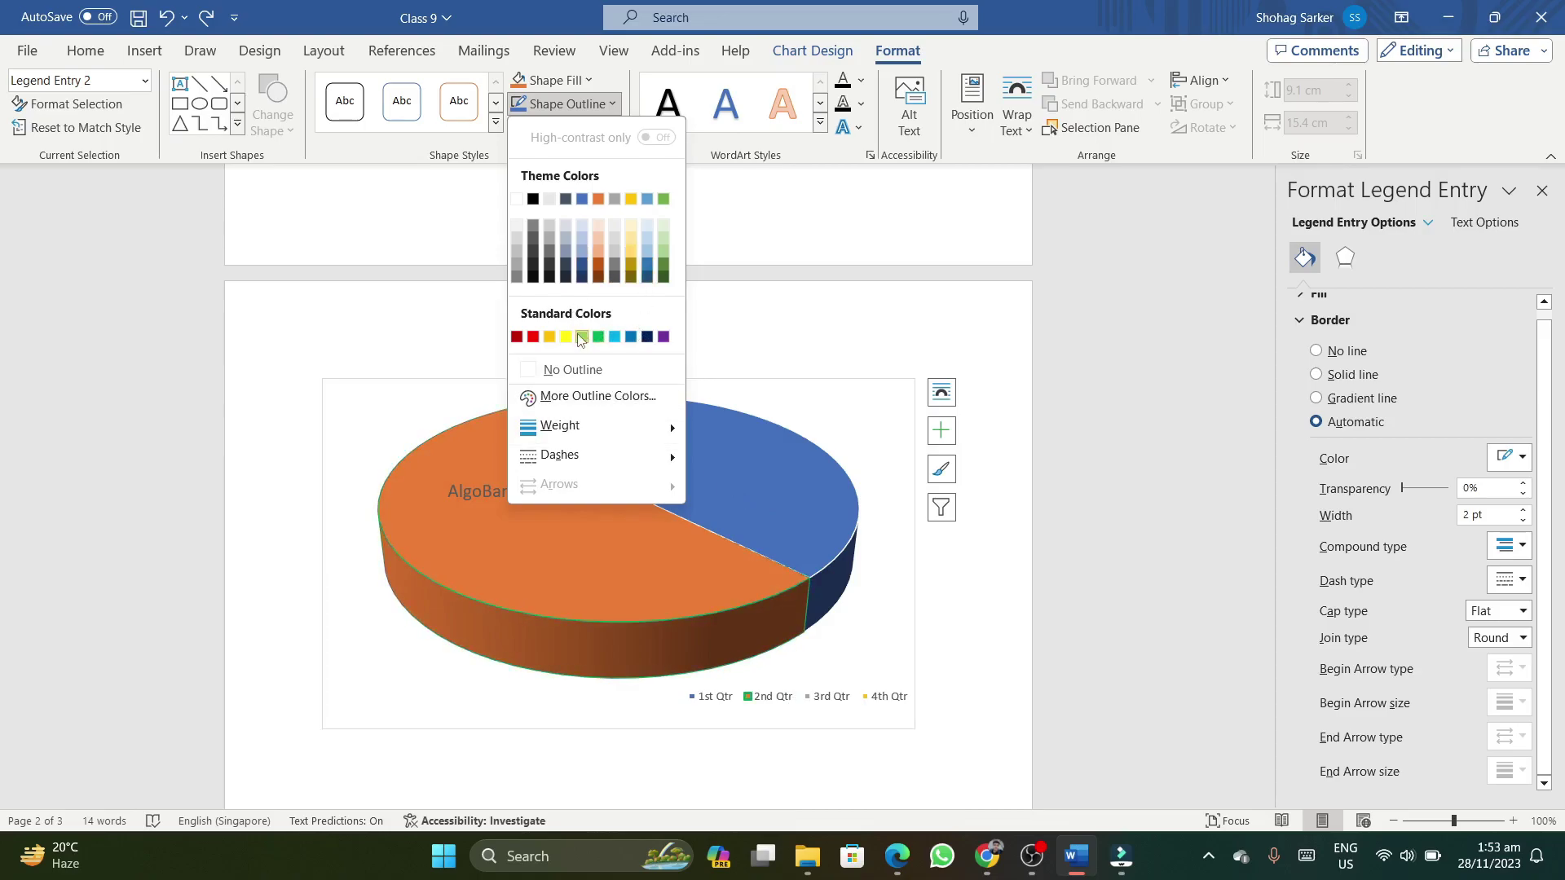
{"action": "left_click", "coordinate": [533, 336]}
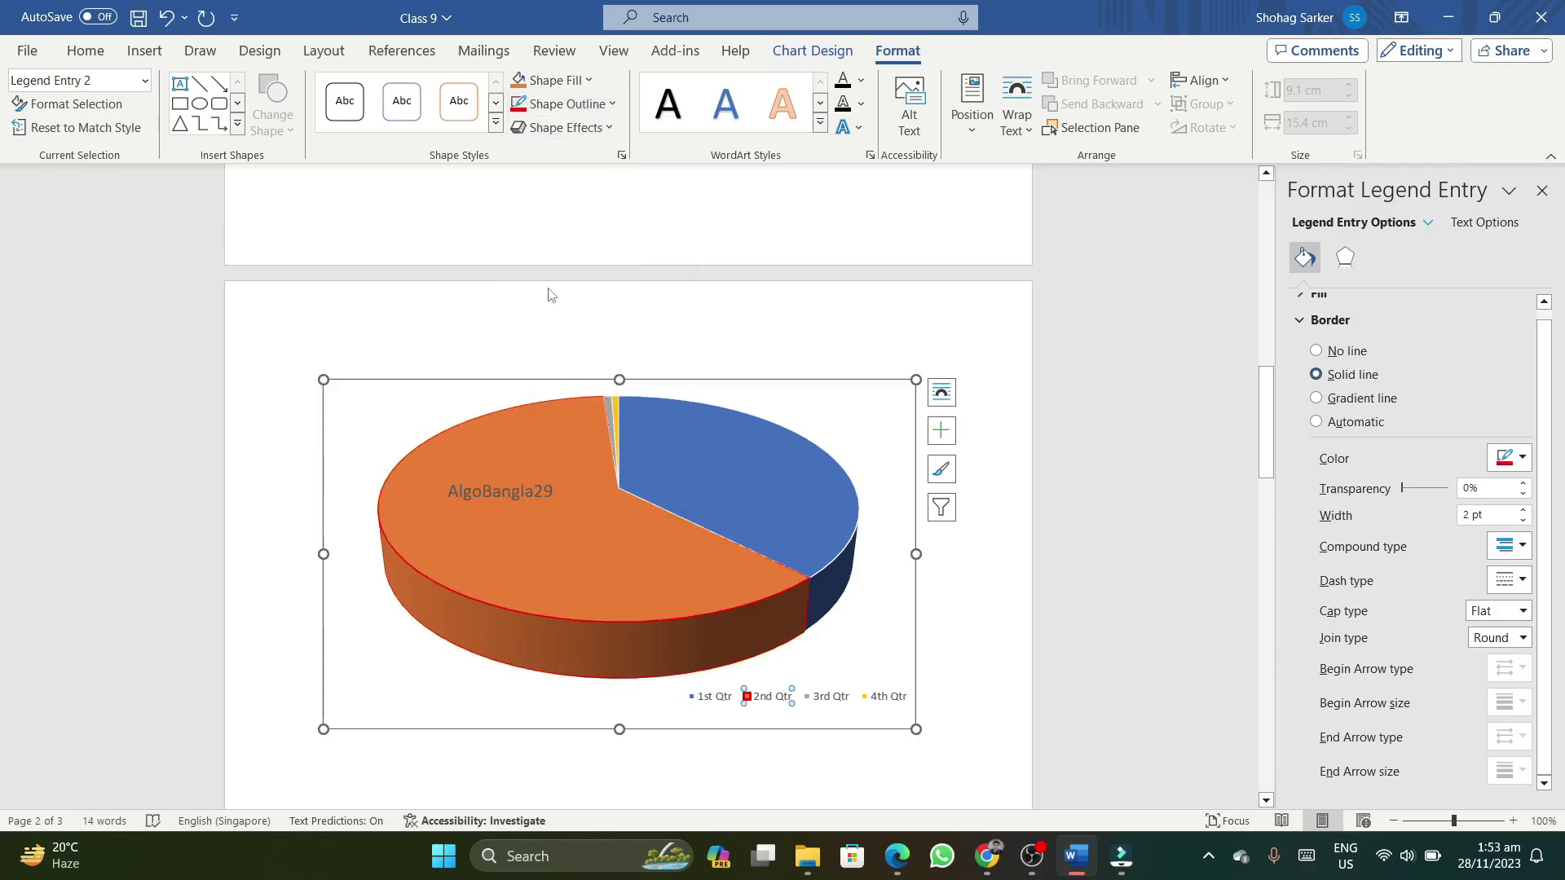
Apply a parallel 3-D Rotation shape effect to the selected slice
{"action": "left_click", "coordinate": [605, 128]}
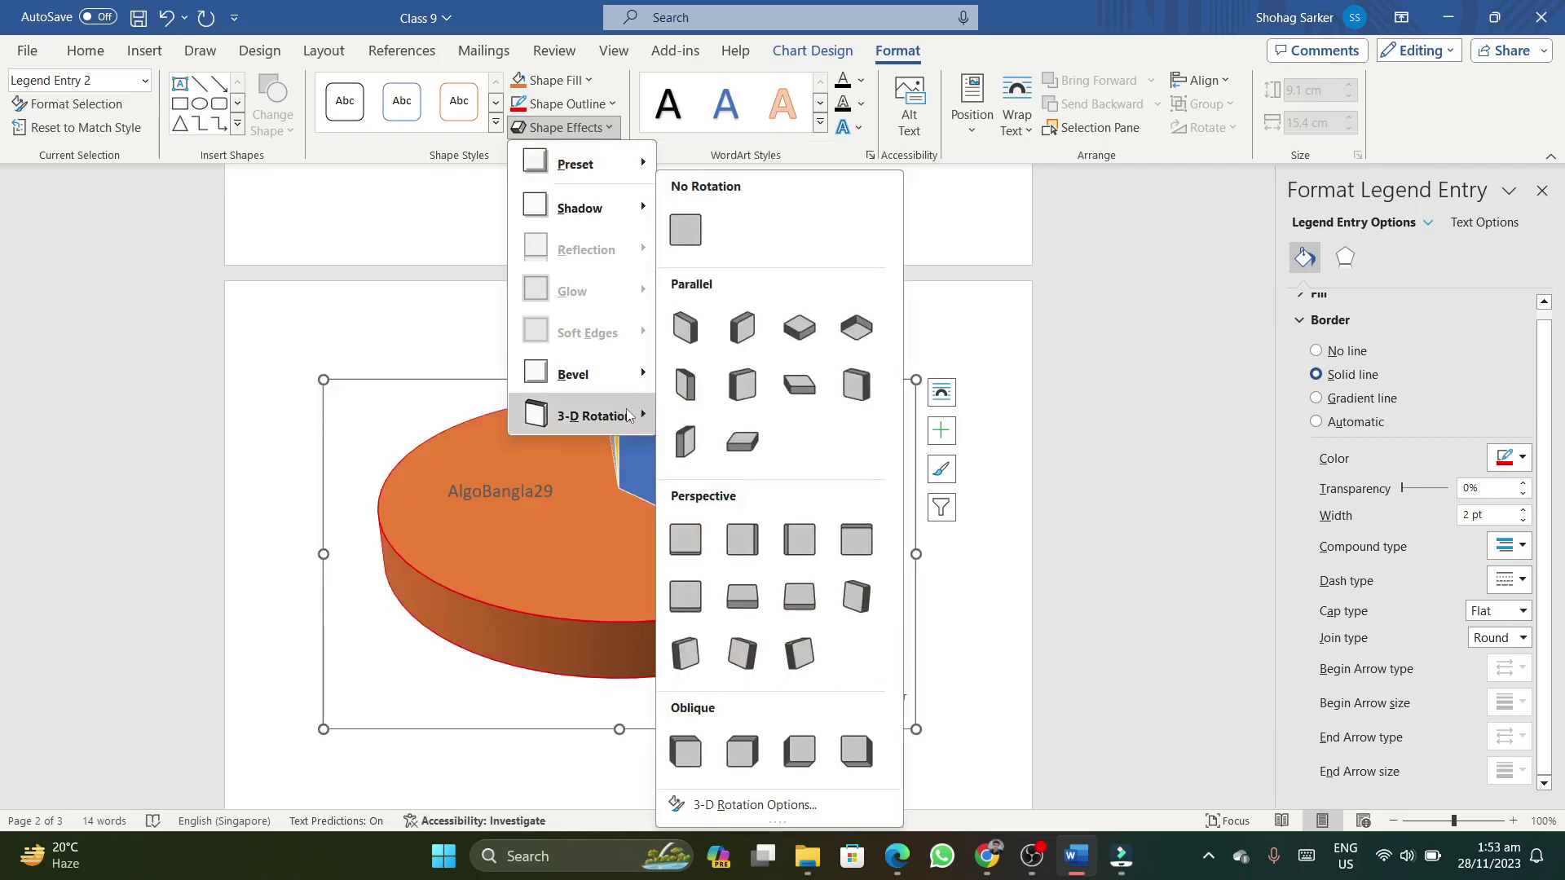
{"action": "mouse_move", "coordinate": [593, 416]}
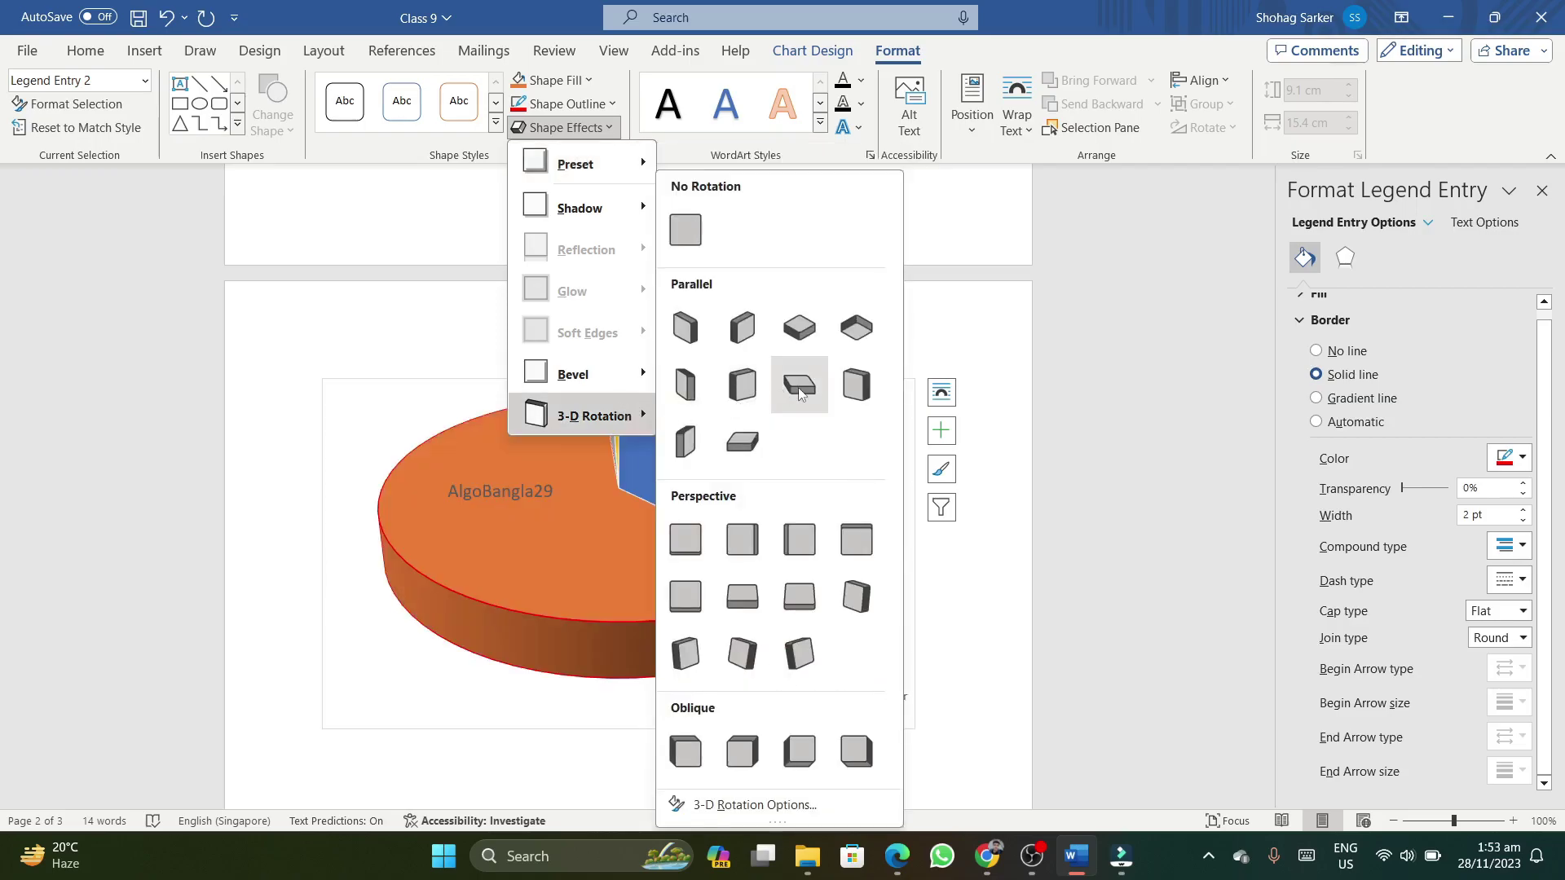
{"action": "left_click", "coordinate": [819, 395]}
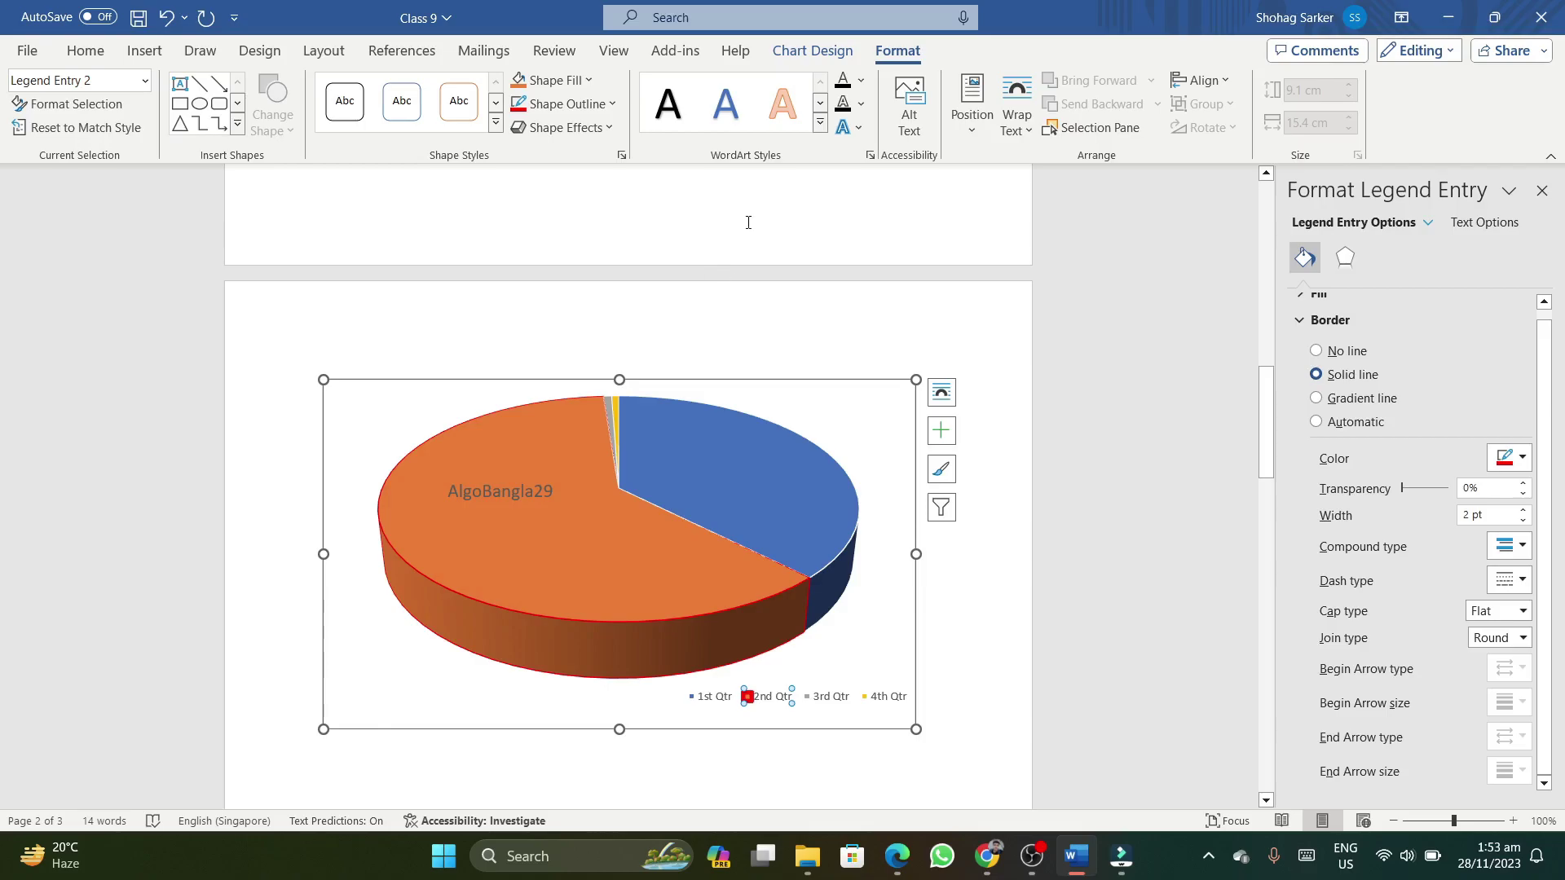
{"action": "left_click", "coordinate": [822, 123]}
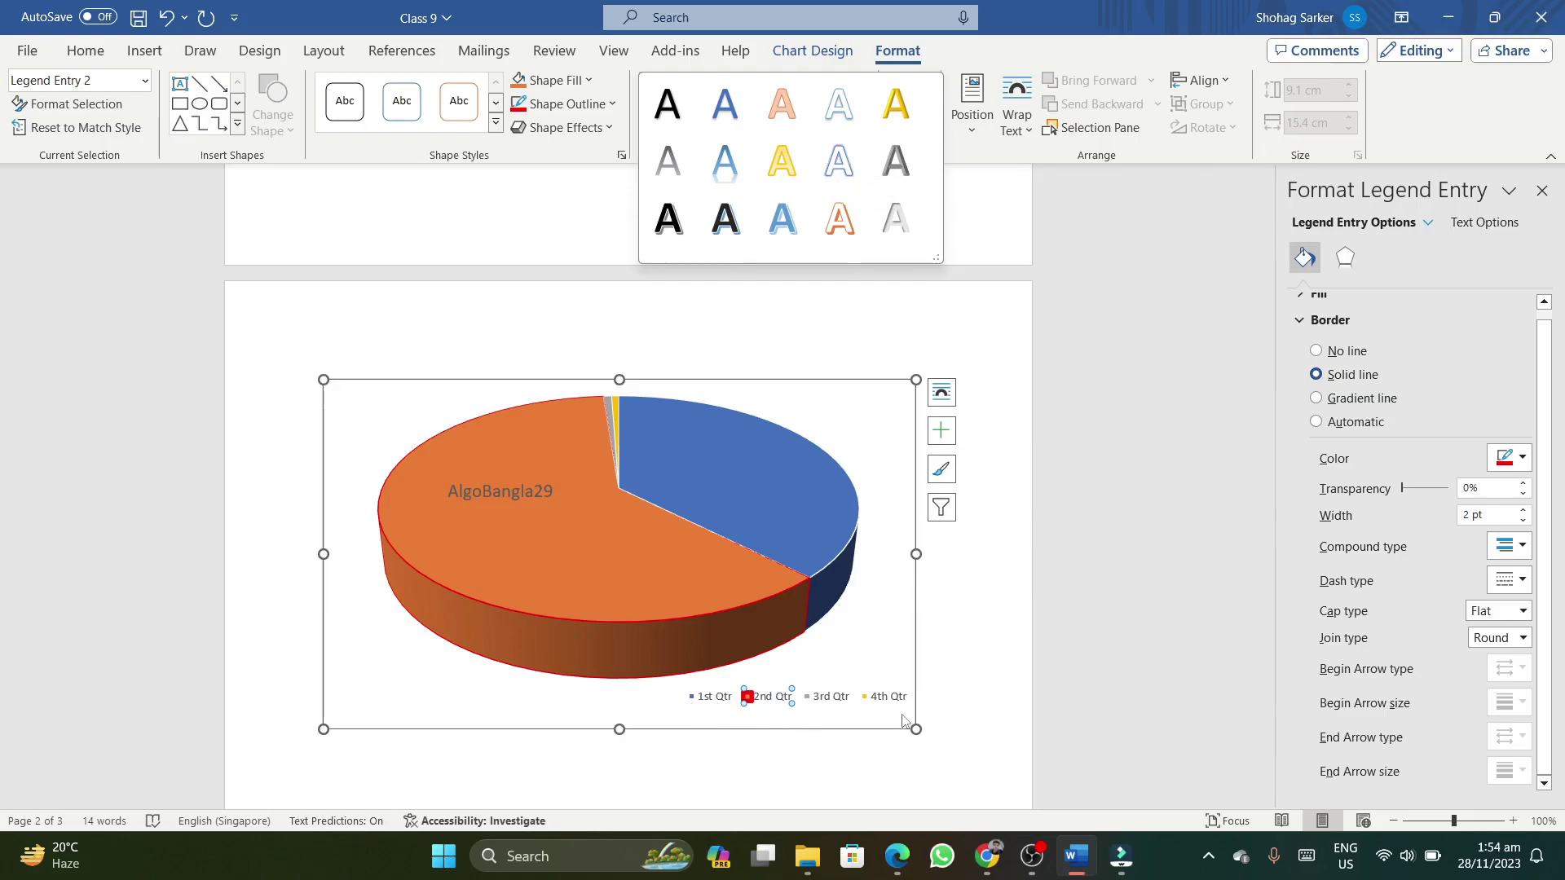
Browse the chart's Position and Wrap Text options without changing its placement
{"action": "left_click", "coordinate": [895, 219]}
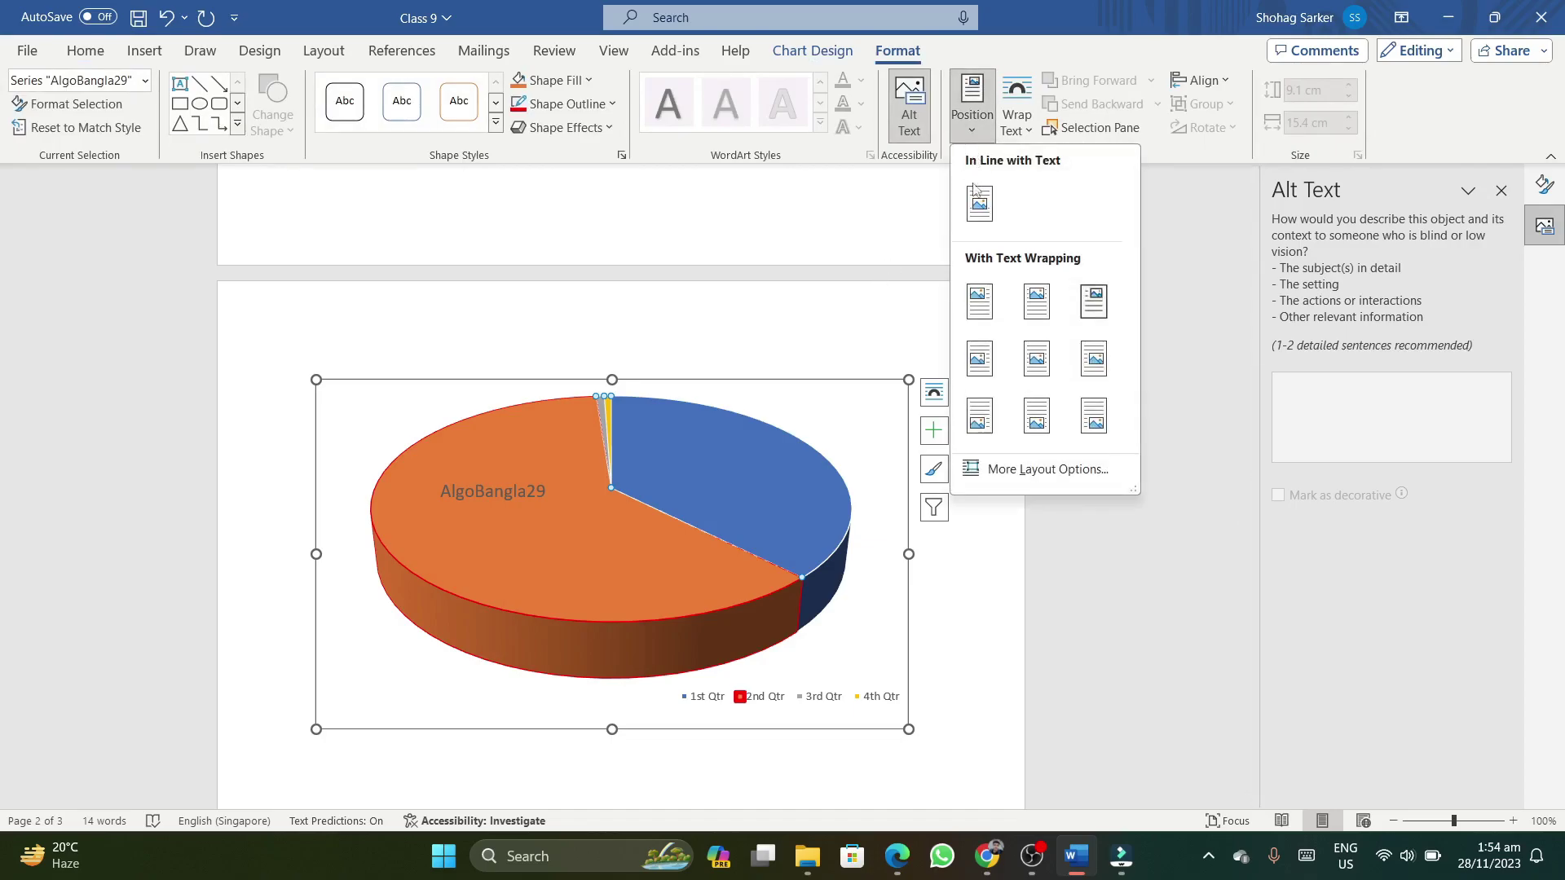
{"action": "left_click", "coordinate": [982, 296]}
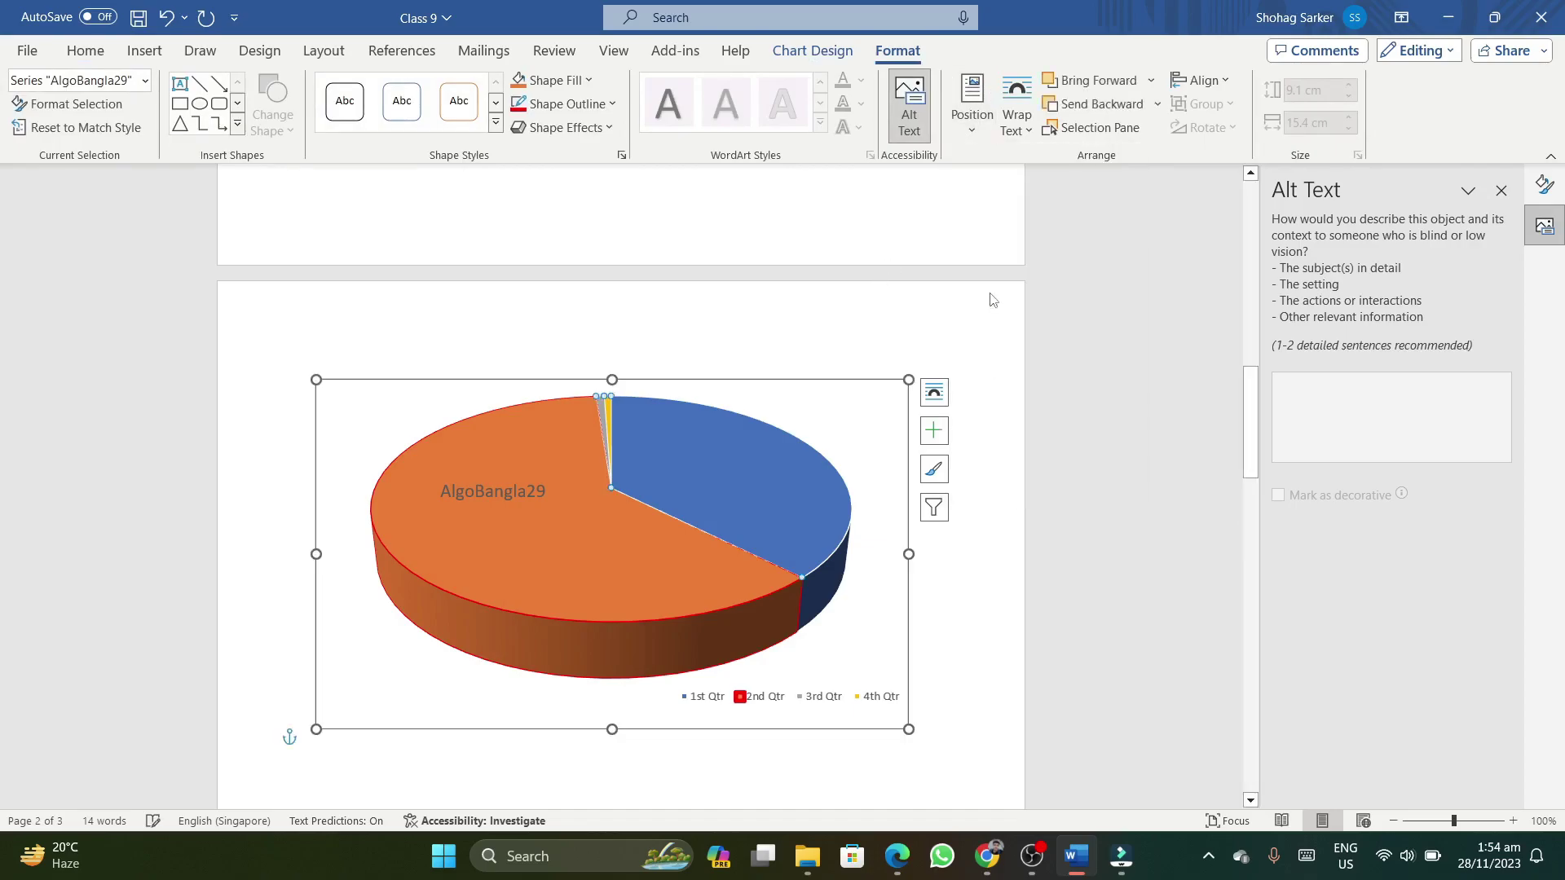
{"action": "left_click", "coordinate": [1029, 129]}
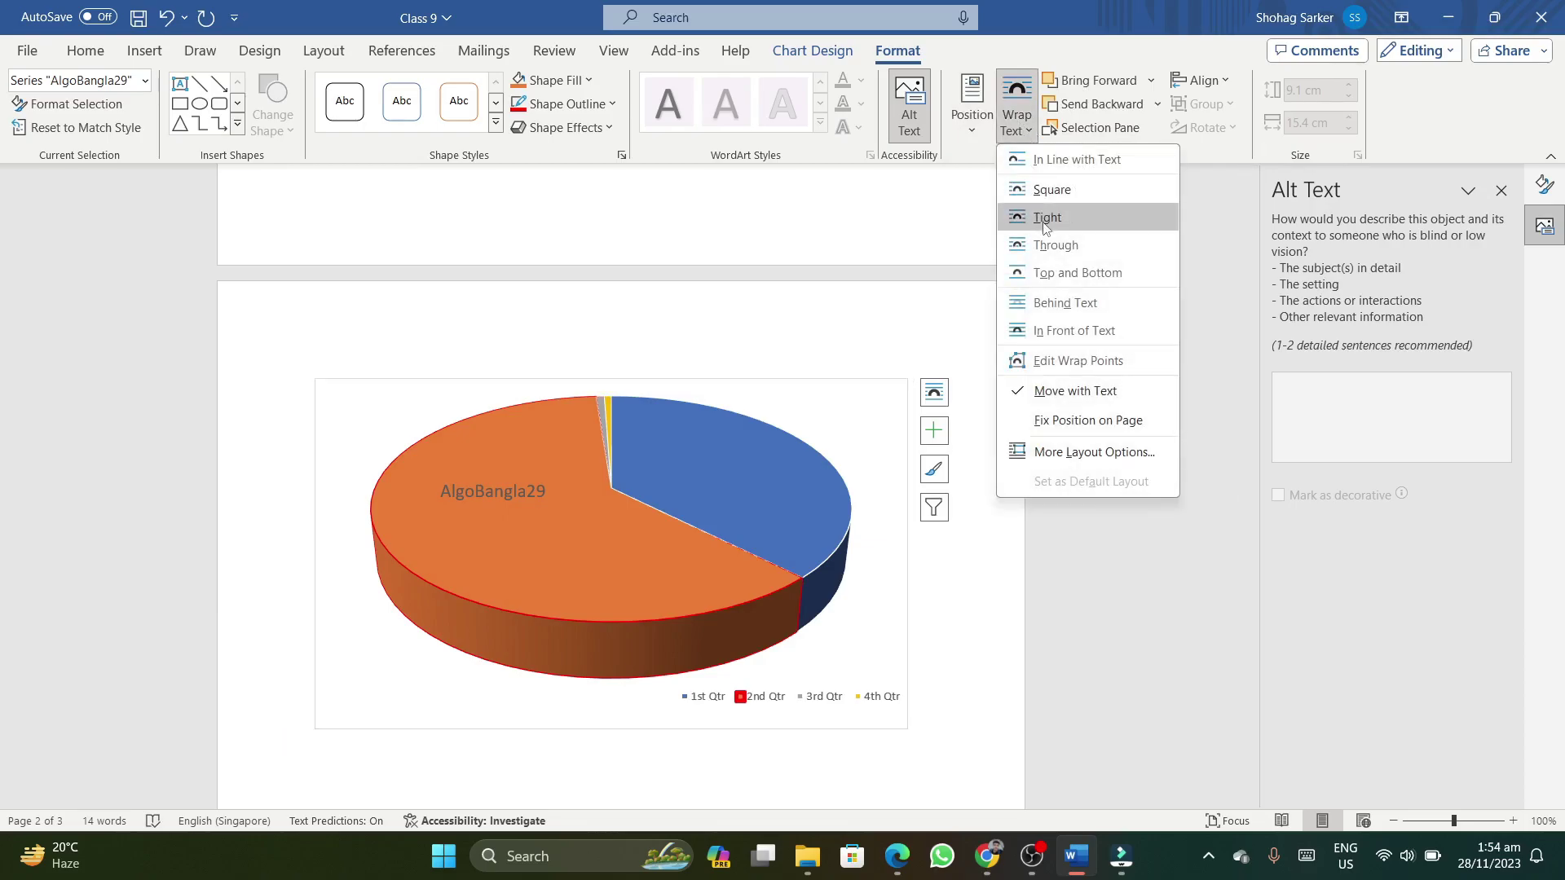
{"action": "left_click", "coordinate": [975, 129]}
{"action": "left_click", "coordinate": [975, 129]}
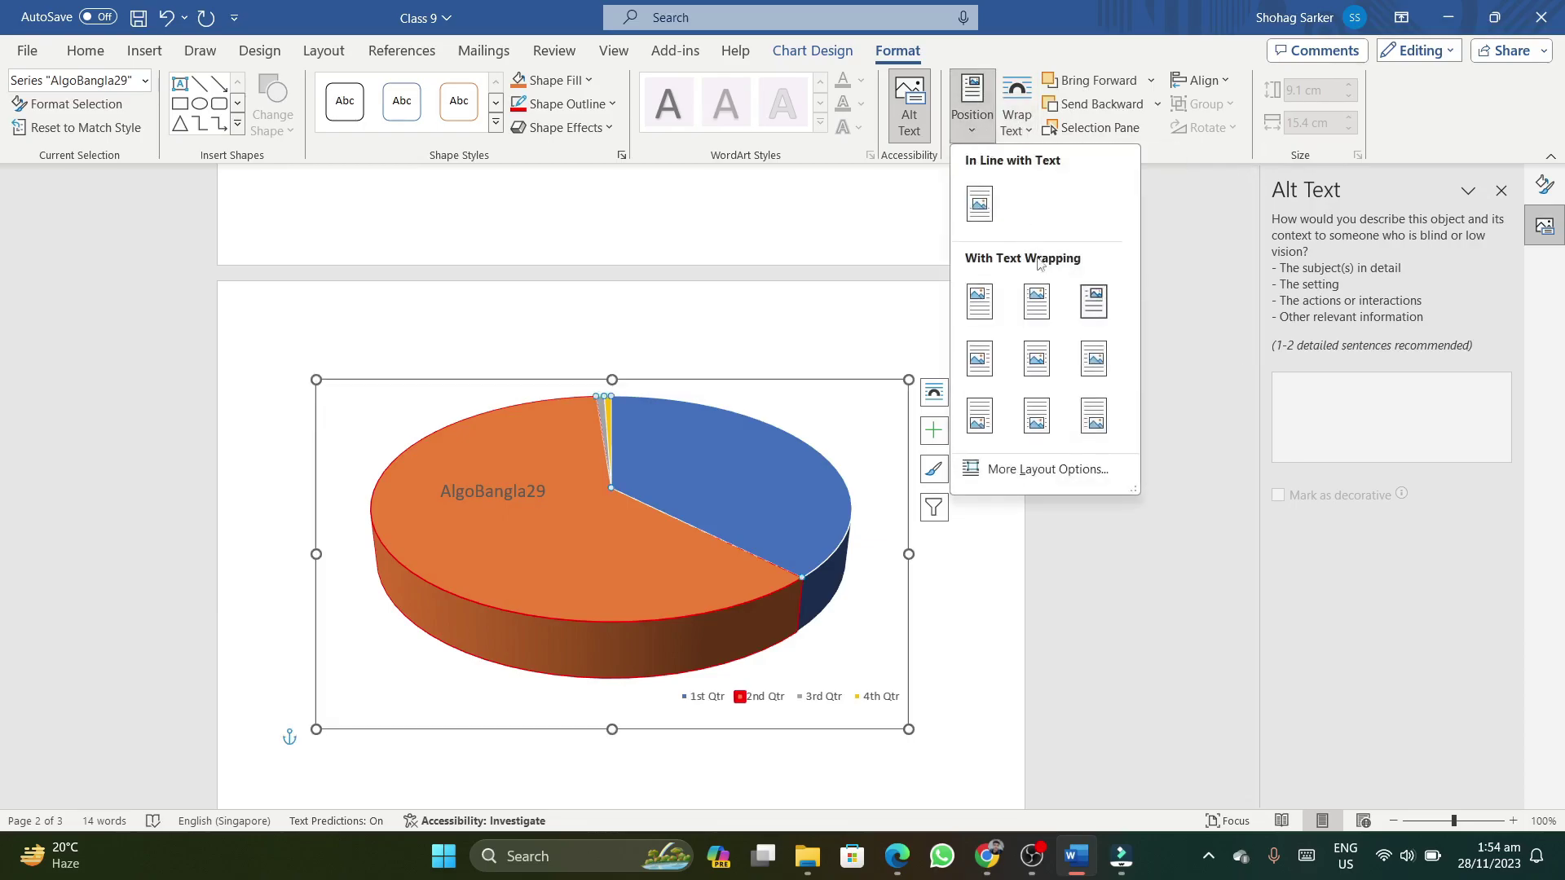
{"action": "left_click", "coordinate": [1097, 295]}
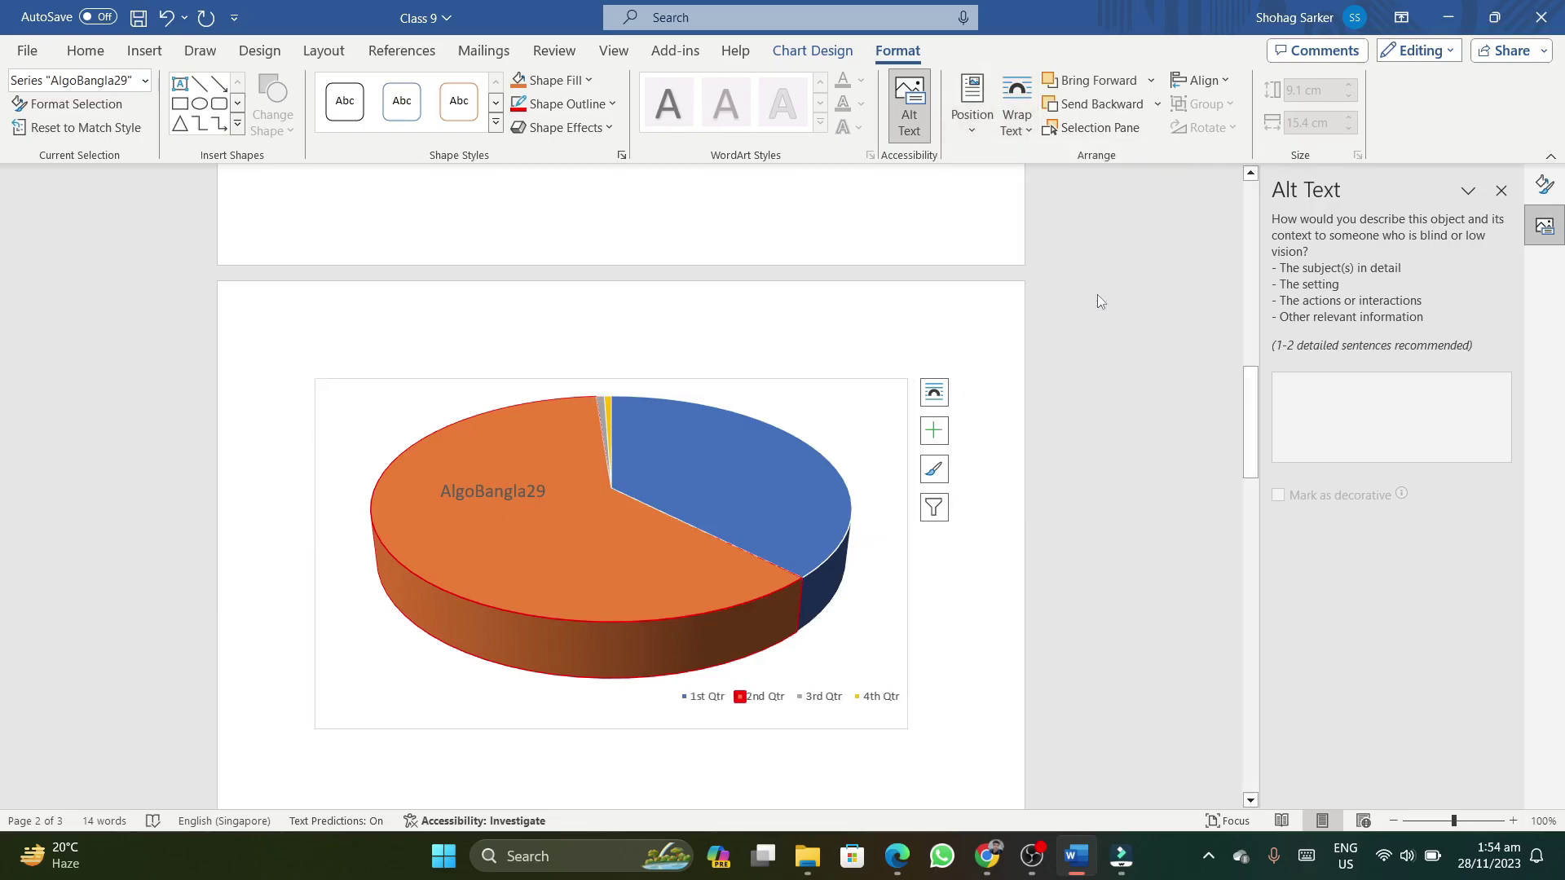
{"action": "left_click", "coordinate": [973, 122]}
{"action": "left_click", "coordinate": [1025, 361]}
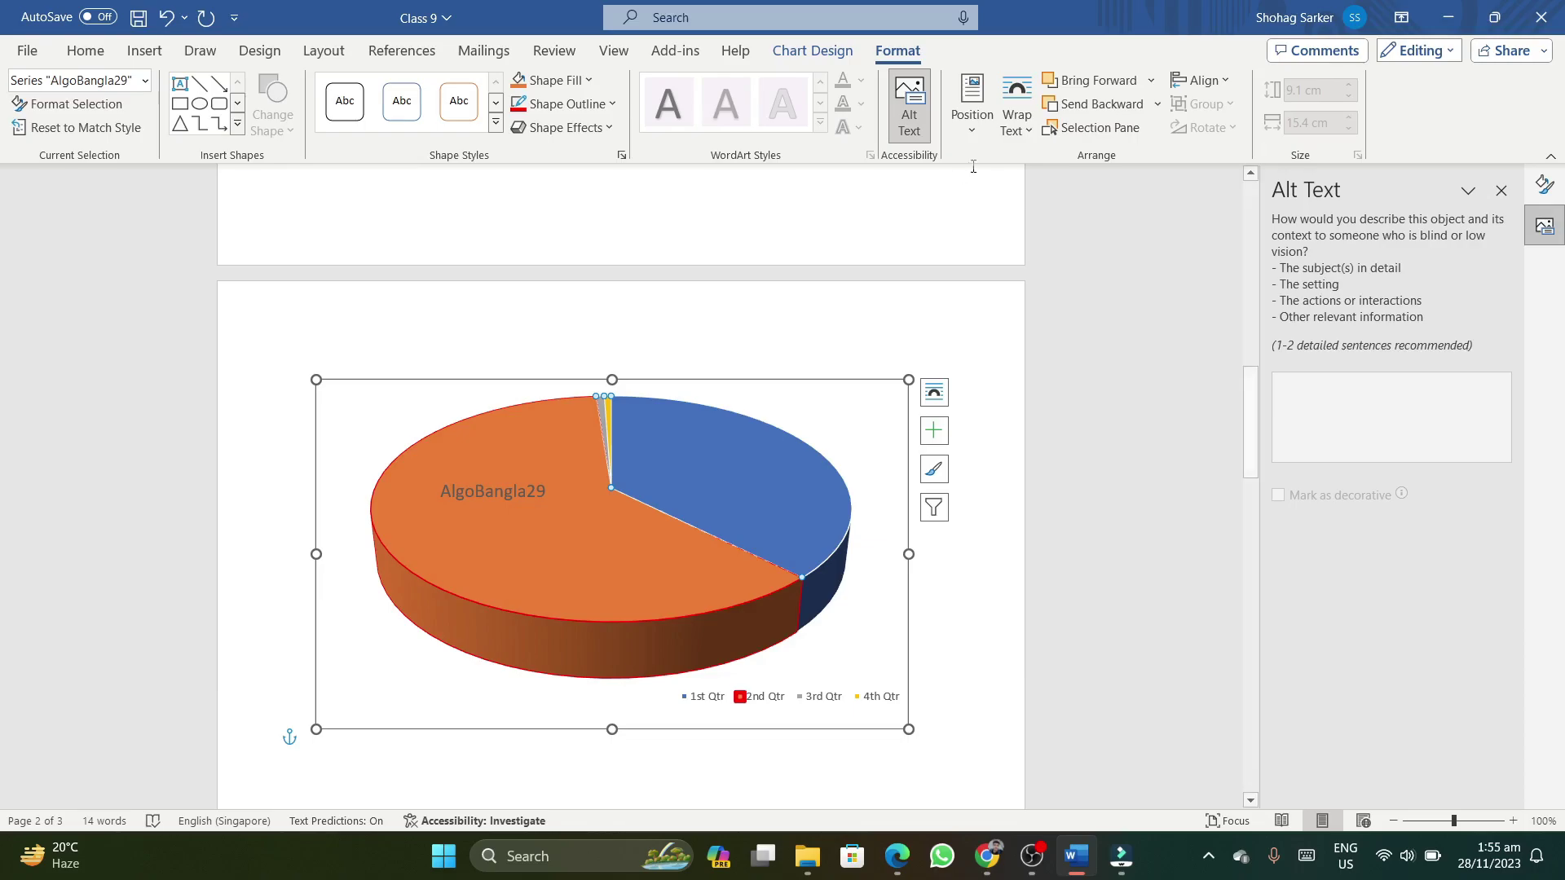
{"action": "left_click", "coordinate": [1017, 118]}
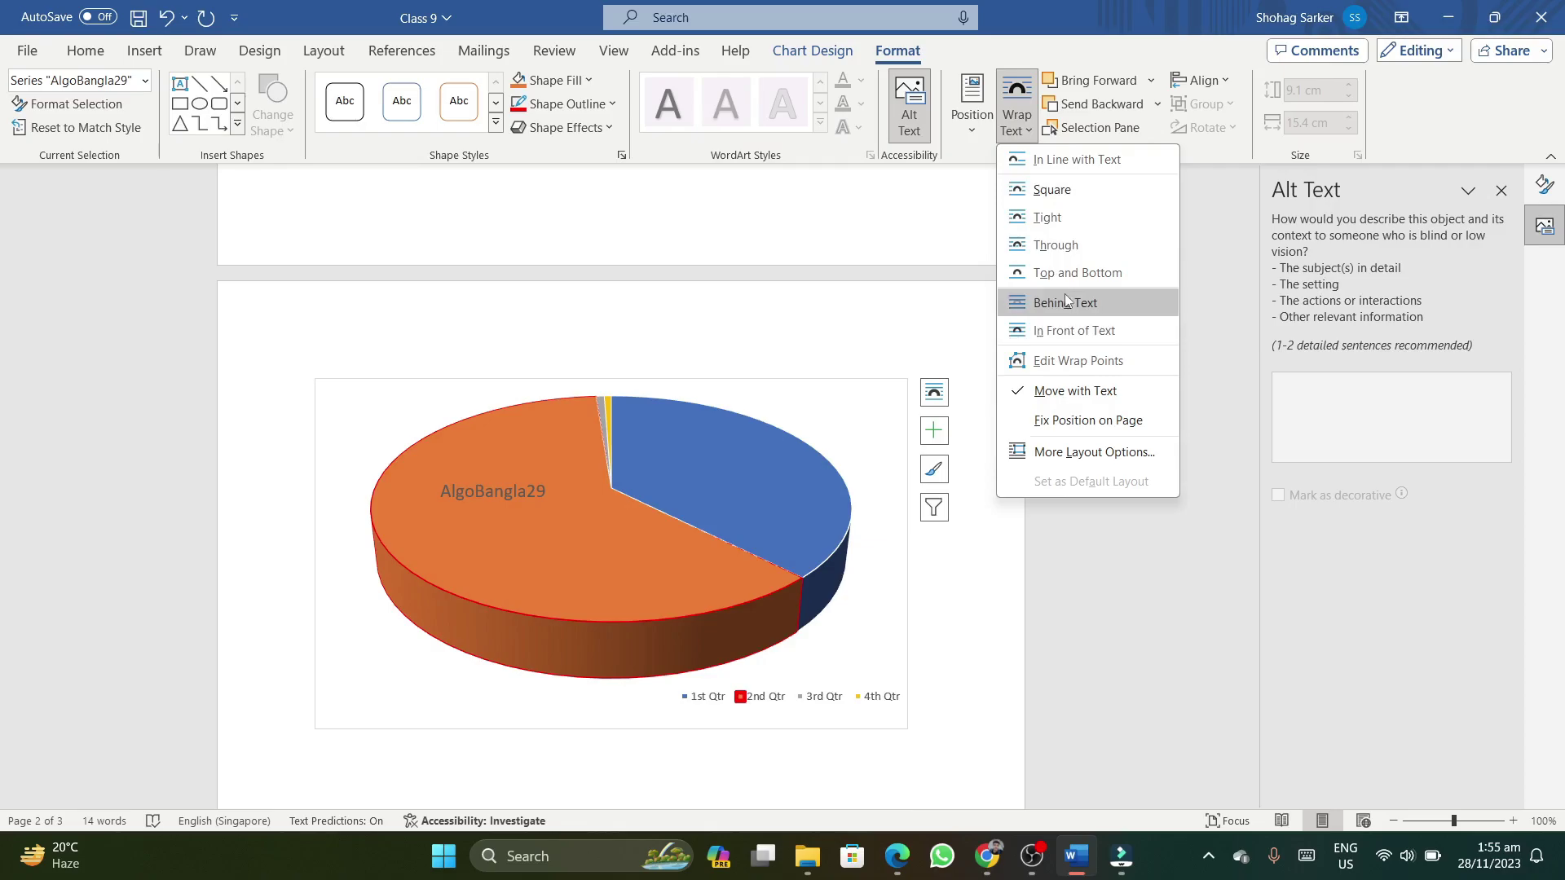
{"action": "left_click", "coordinate": [1072, 191]}
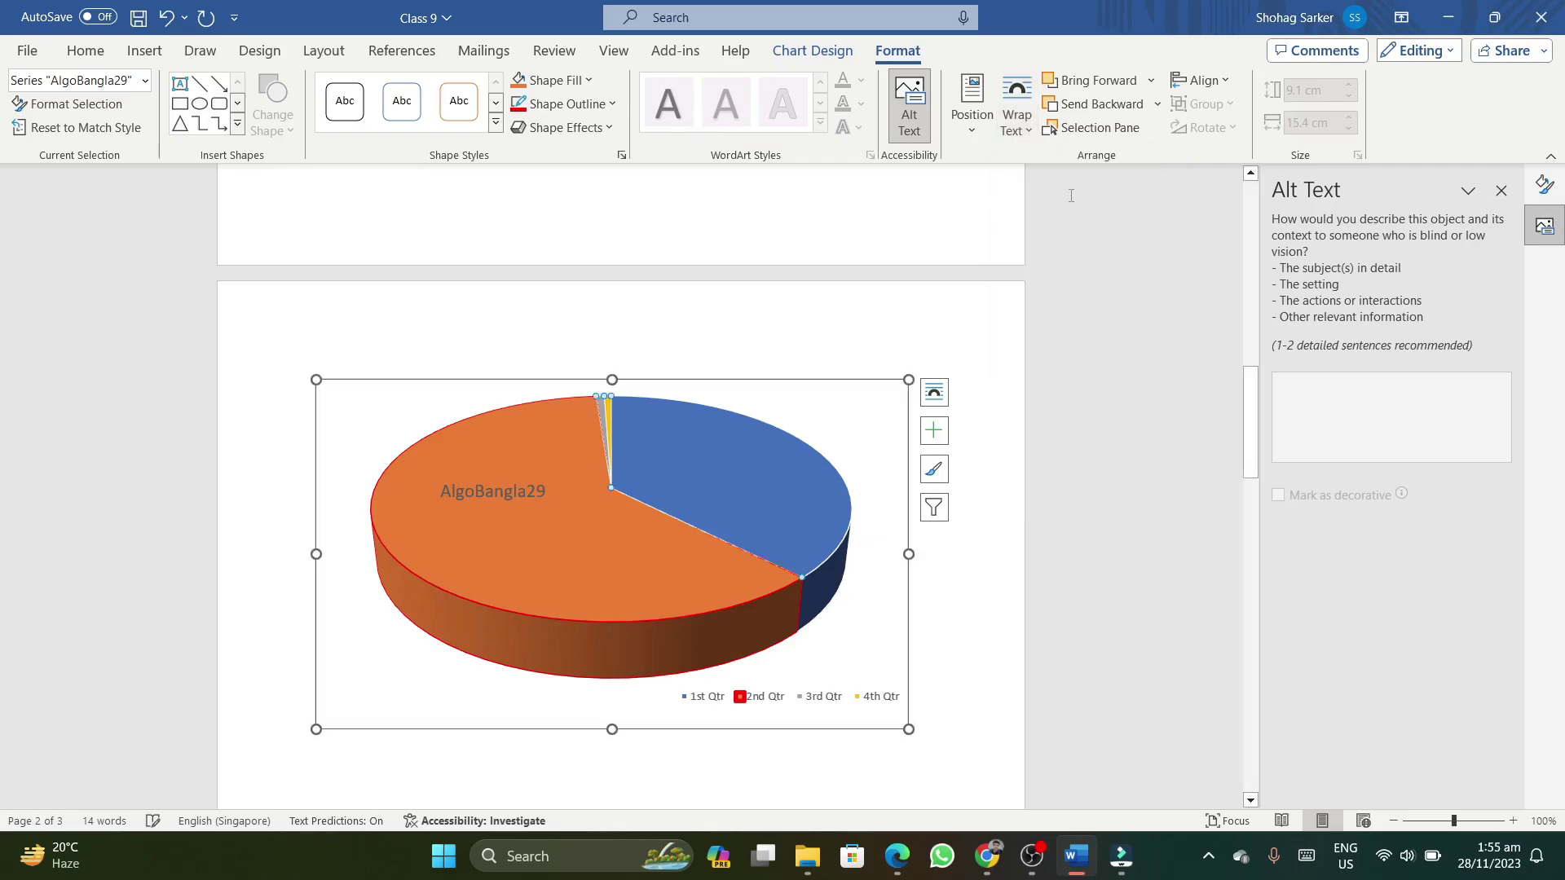
{"action": "scroll", "coordinate": [685, 485], "scroll_direction": "down", "scroll_amount": 2}
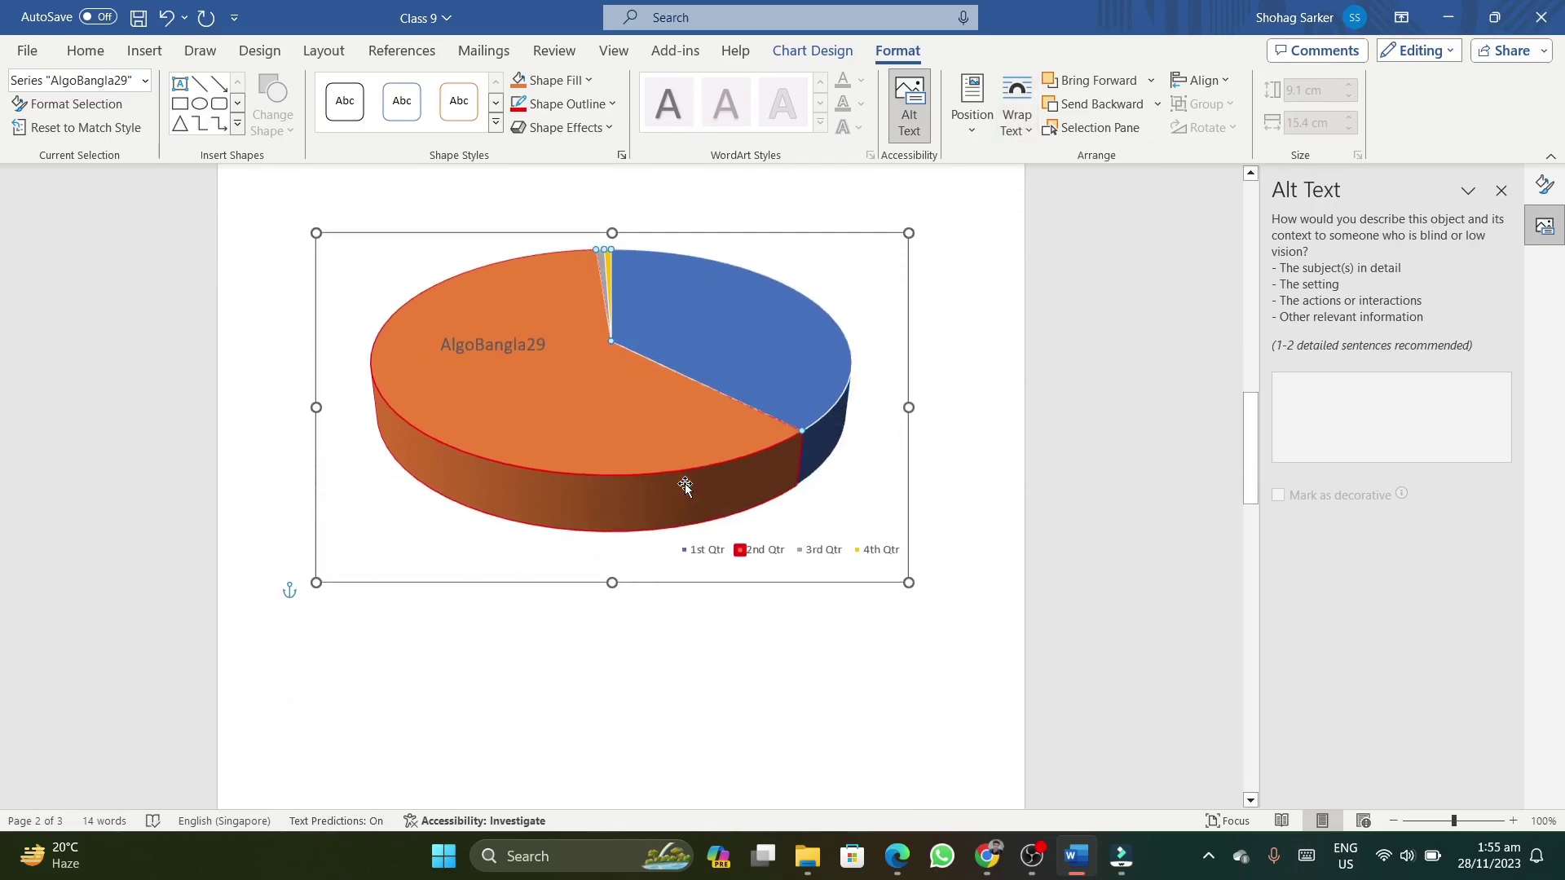
{"action": "scroll", "coordinate": [684, 485], "scroll_direction": "up", "scroll_amount": 5}
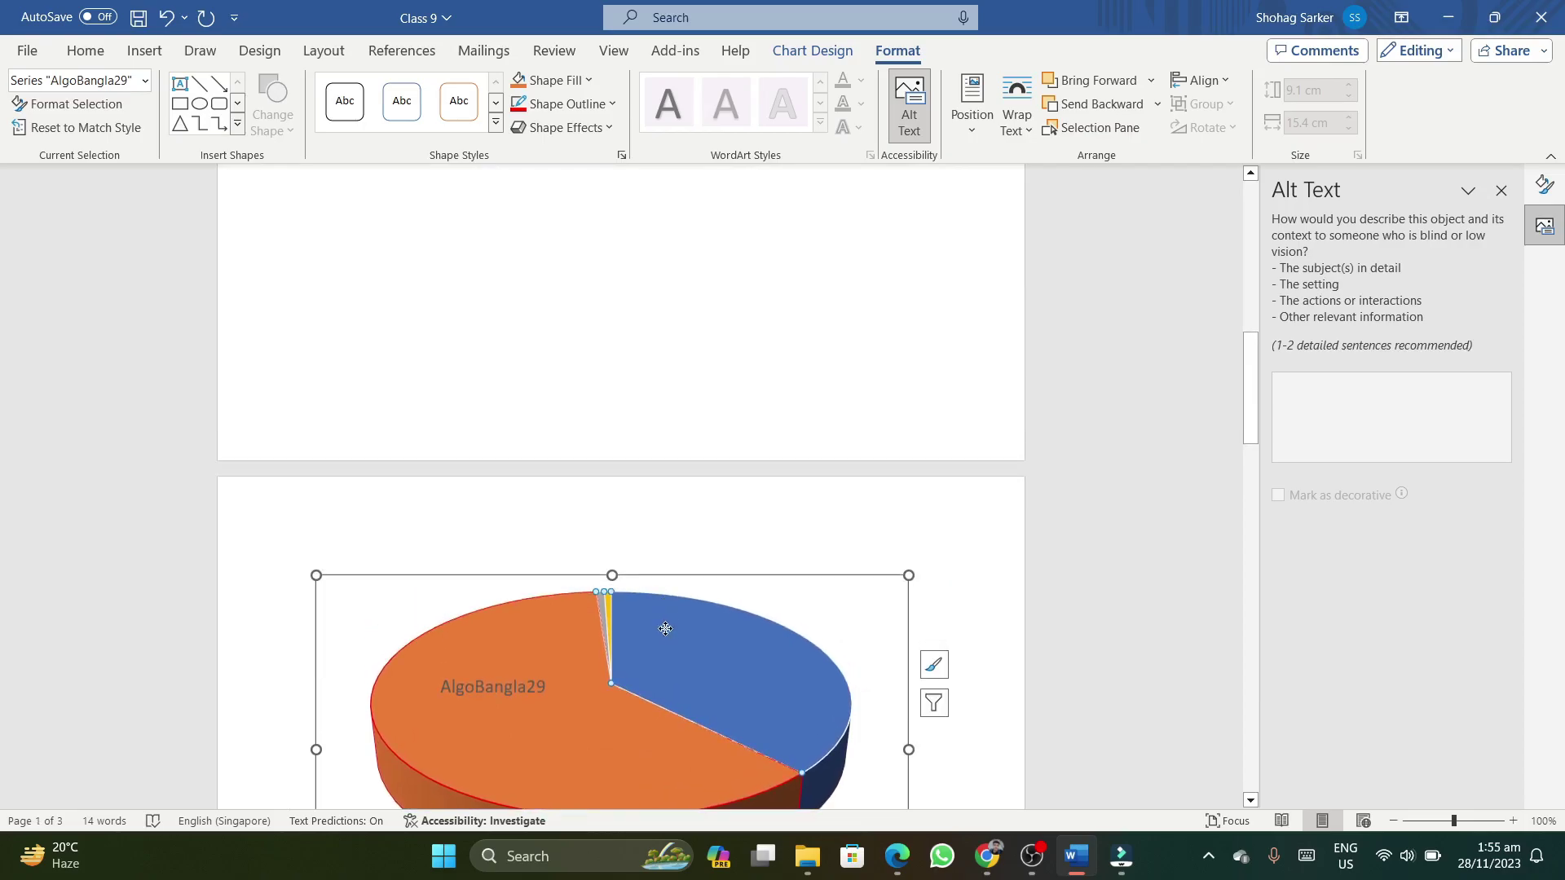
{"action": "left_click_drag", "start_coordinate": [667, 611], "coordinate": [657, 290]}
{"action": "scroll", "coordinate": [666, 306], "scroll_direction": "up", "scroll_amount": 4}
{"action": "scroll", "coordinate": [666, 305], "scroll_direction": "up", "scroll_amount": 3}
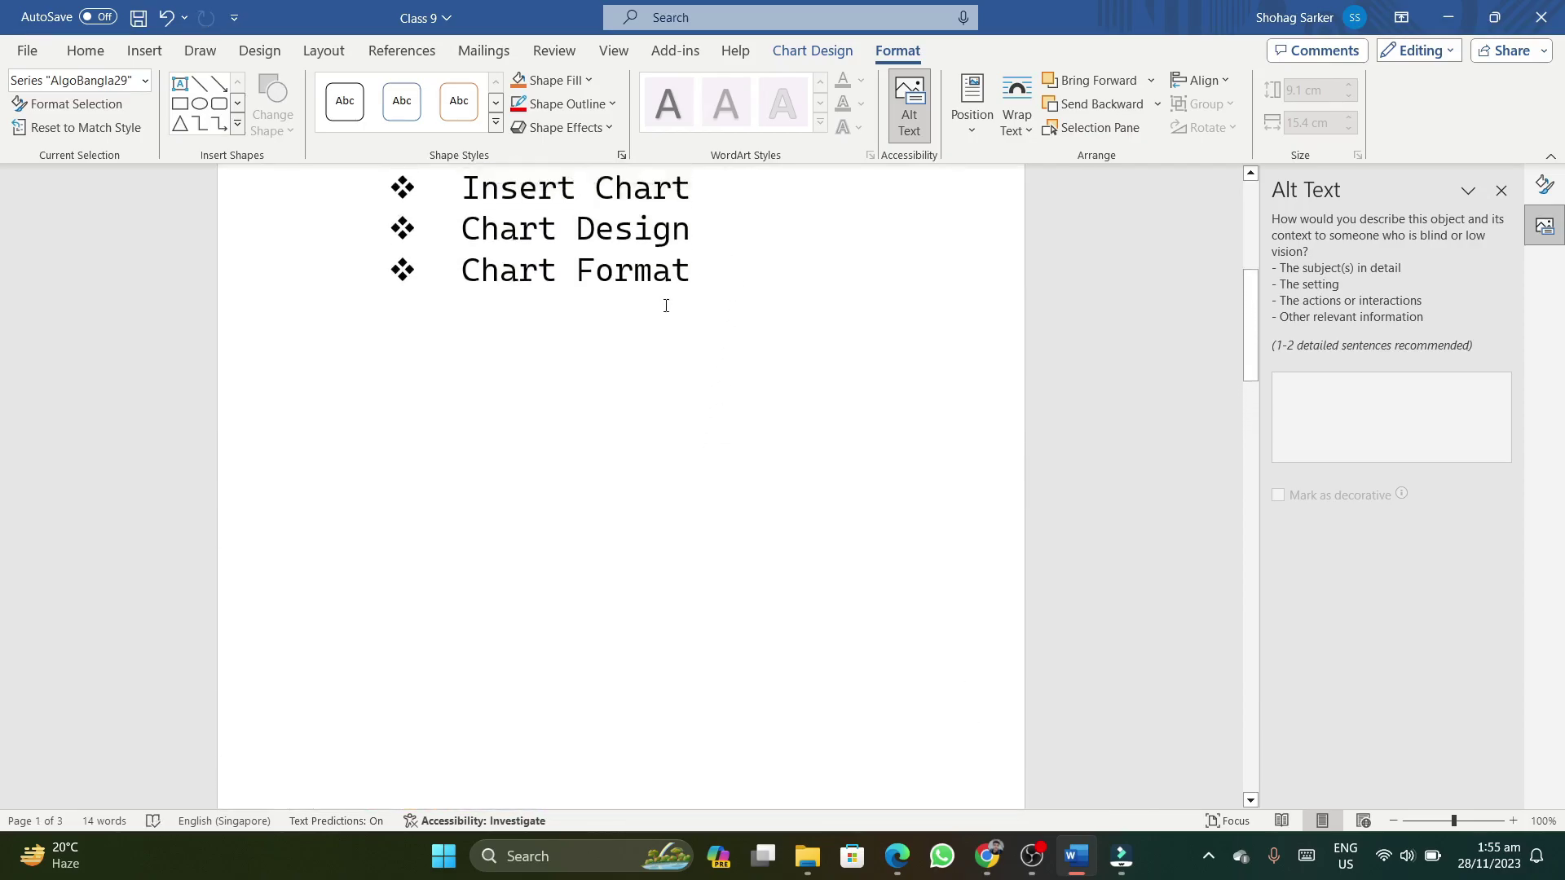
{"action": "scroll", "coordinate": [662, 303], "scroll_direction": "up", "scroll_amount": 3}
{"action": "key", "text": "ctrl+z"}
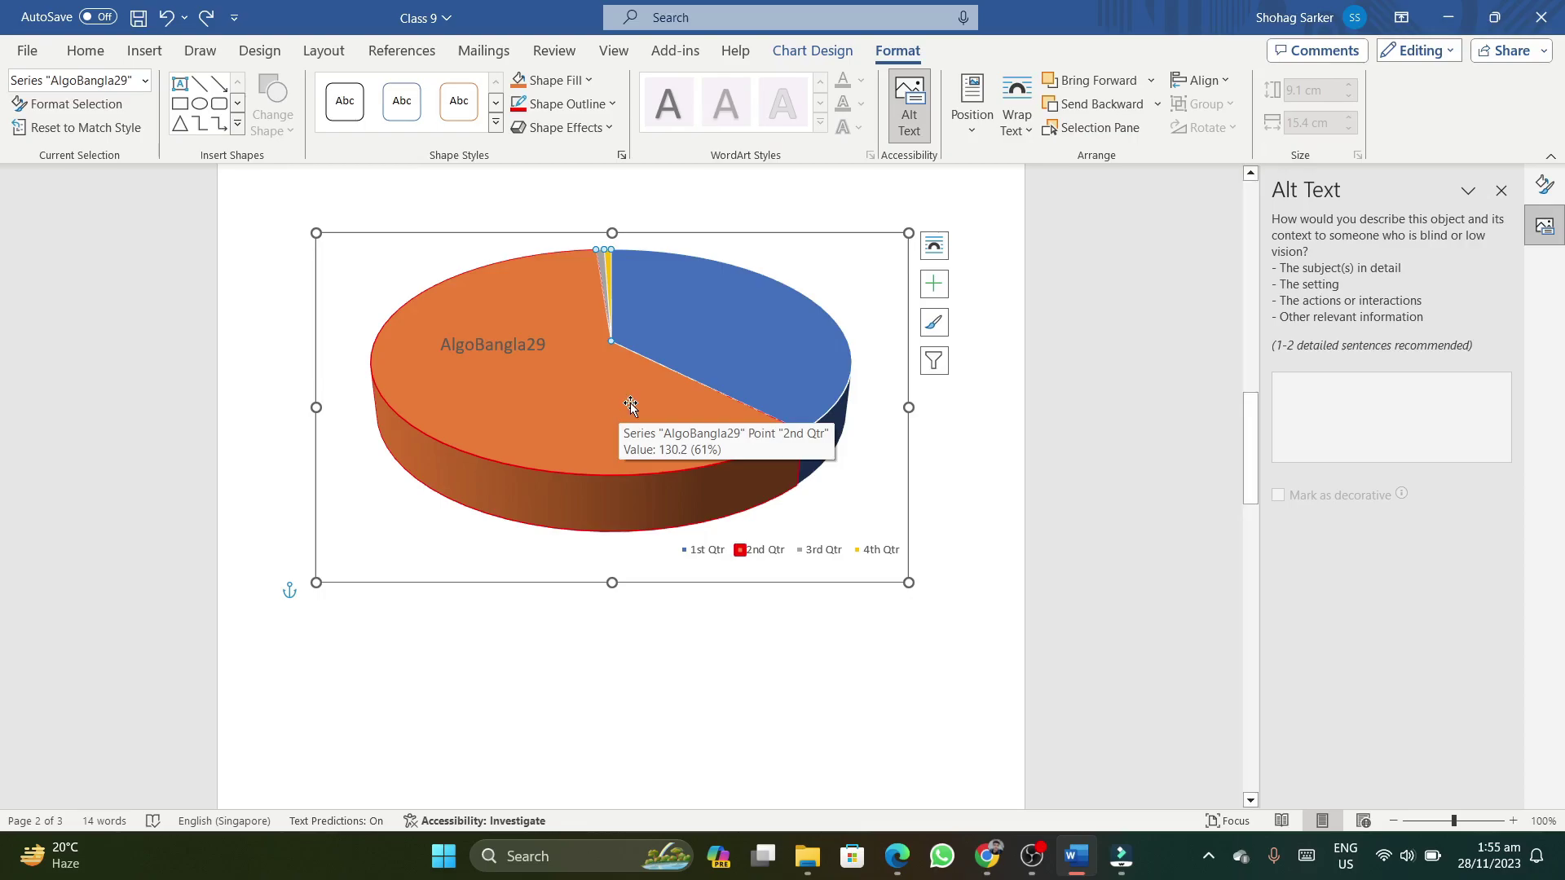
{"action": "left_click", "coordinate": [1202, 80]}
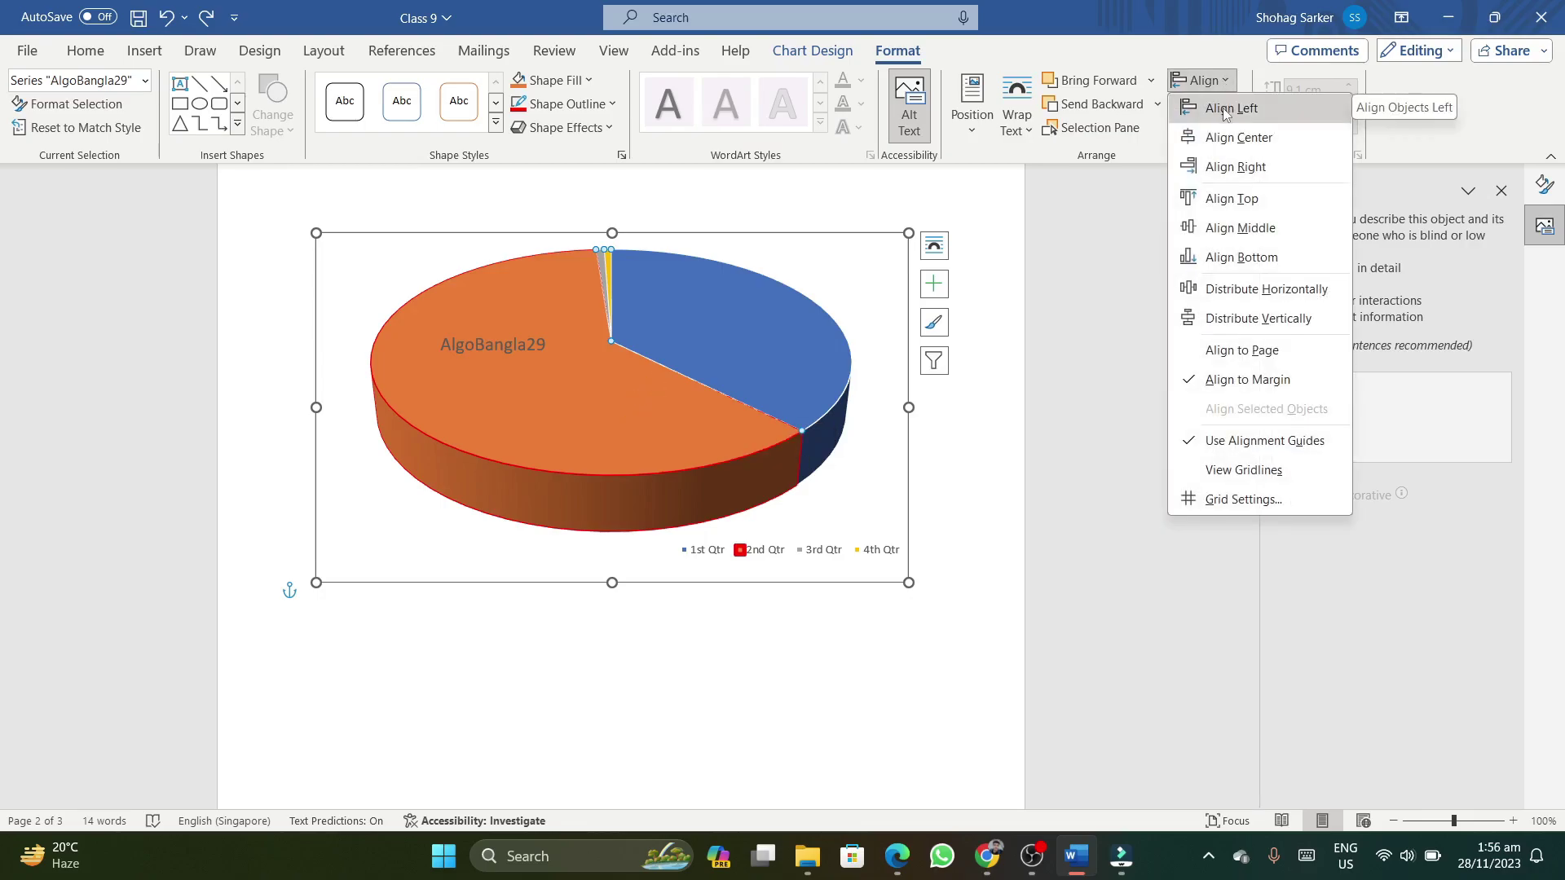
{"action": "left_click", "coordinate": [1222, 112]}
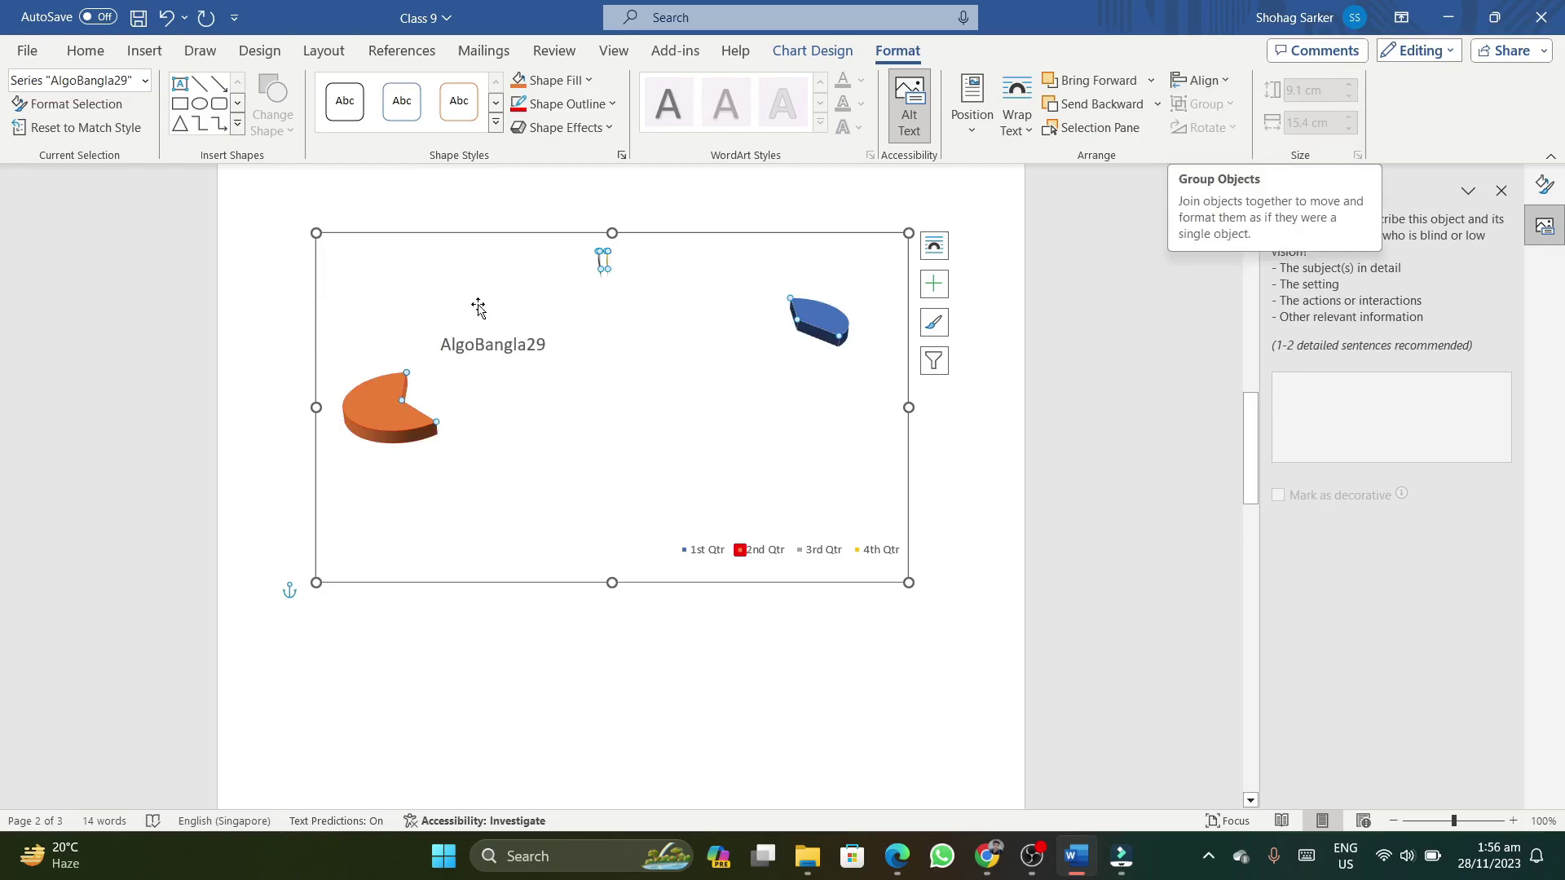
{"action": "key", "text": "ctrl+z"}
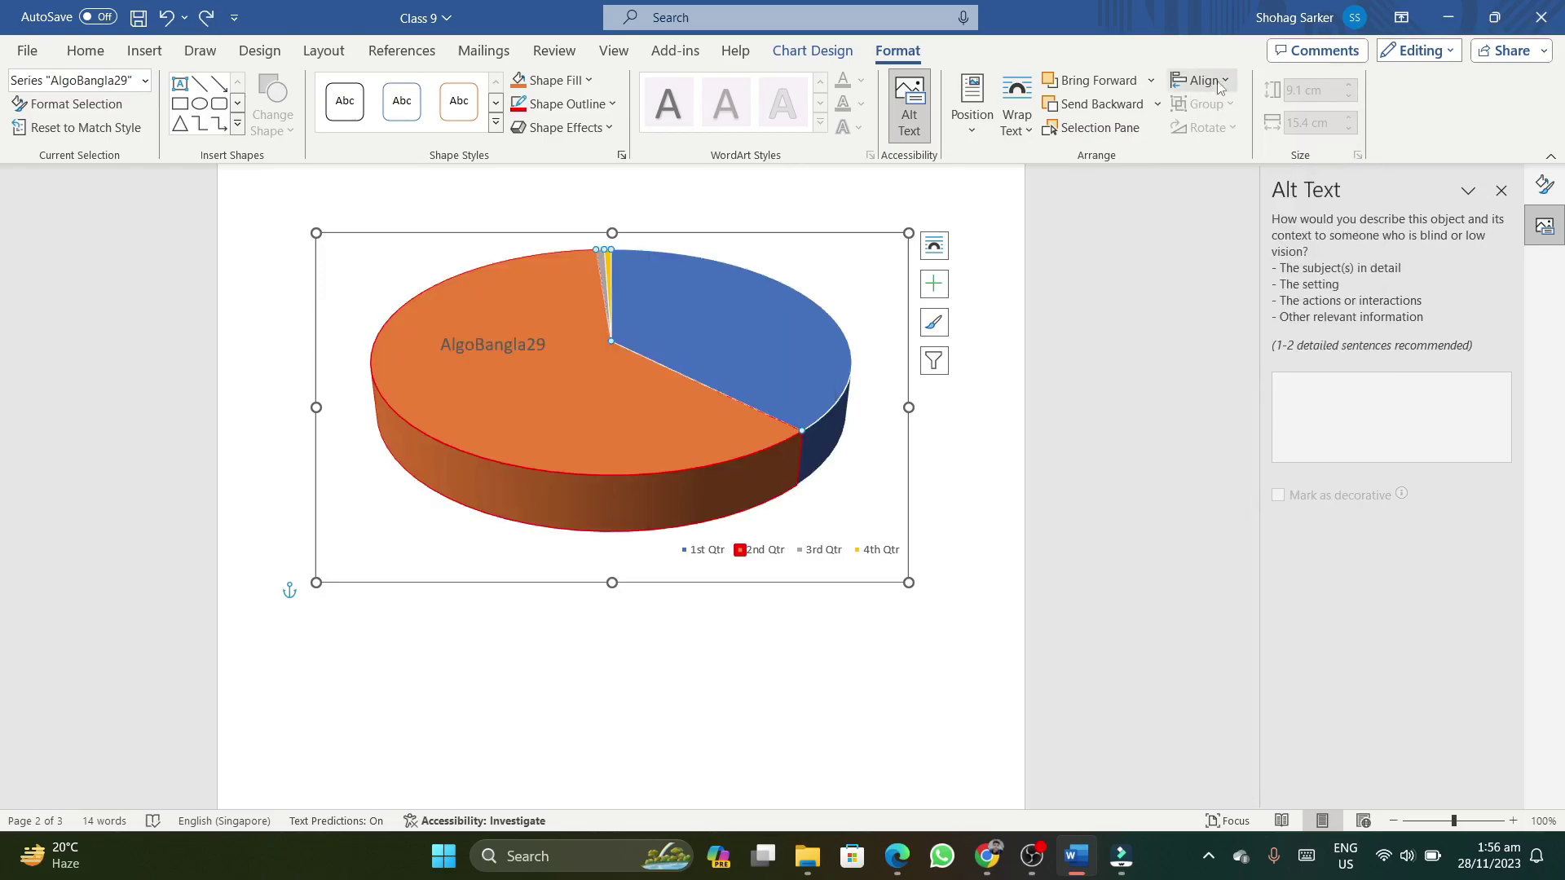
{"action": "left_click", "coordinate": [1220, 85]}
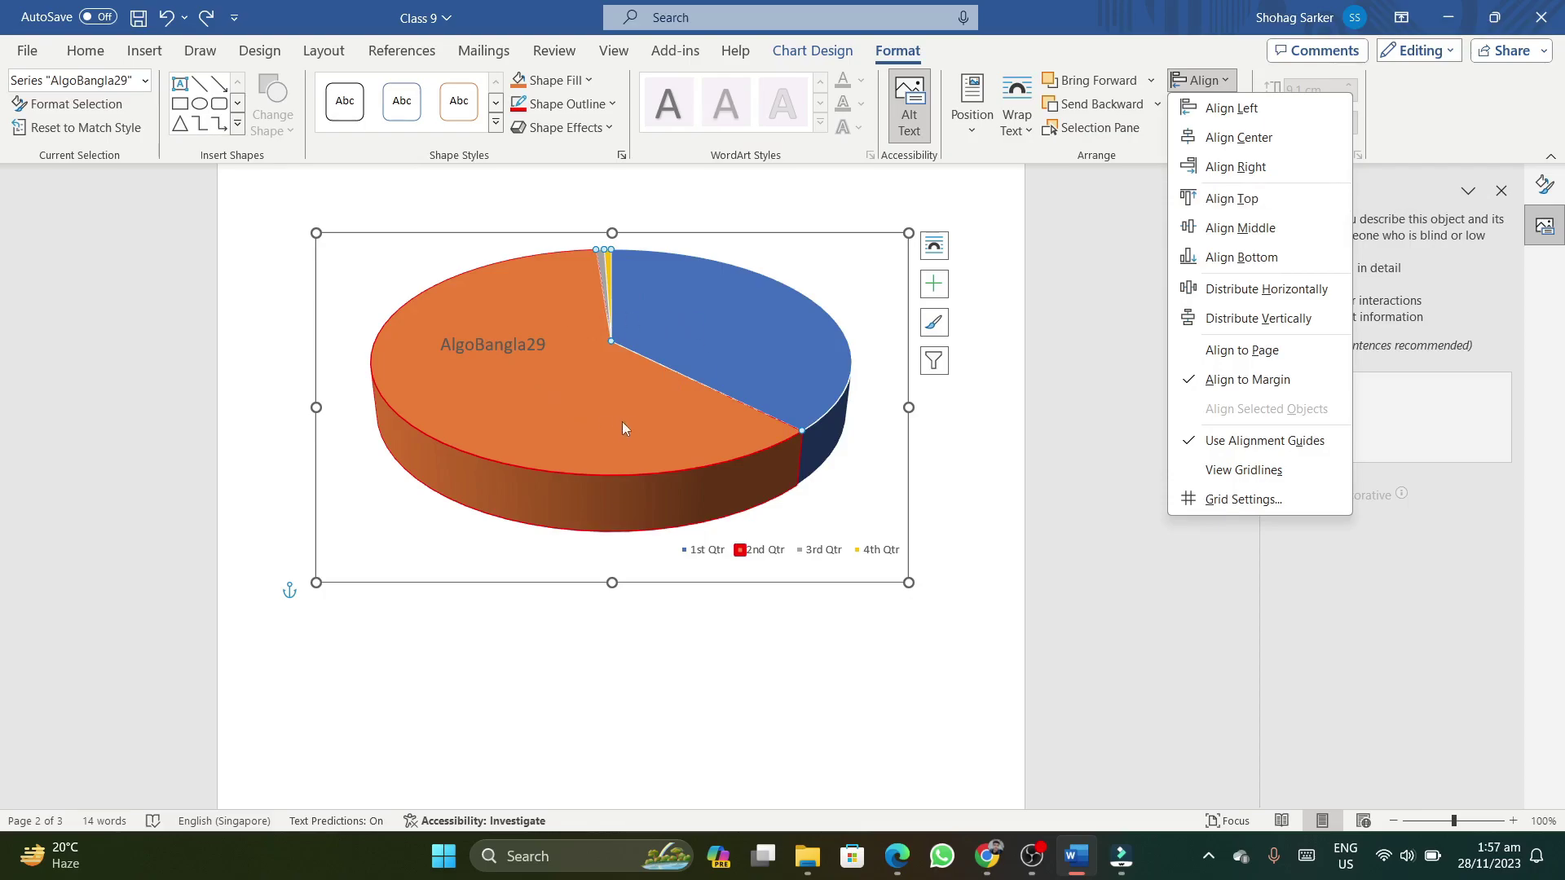
{"action": "left_click", "coordinate": [1221, 225]}
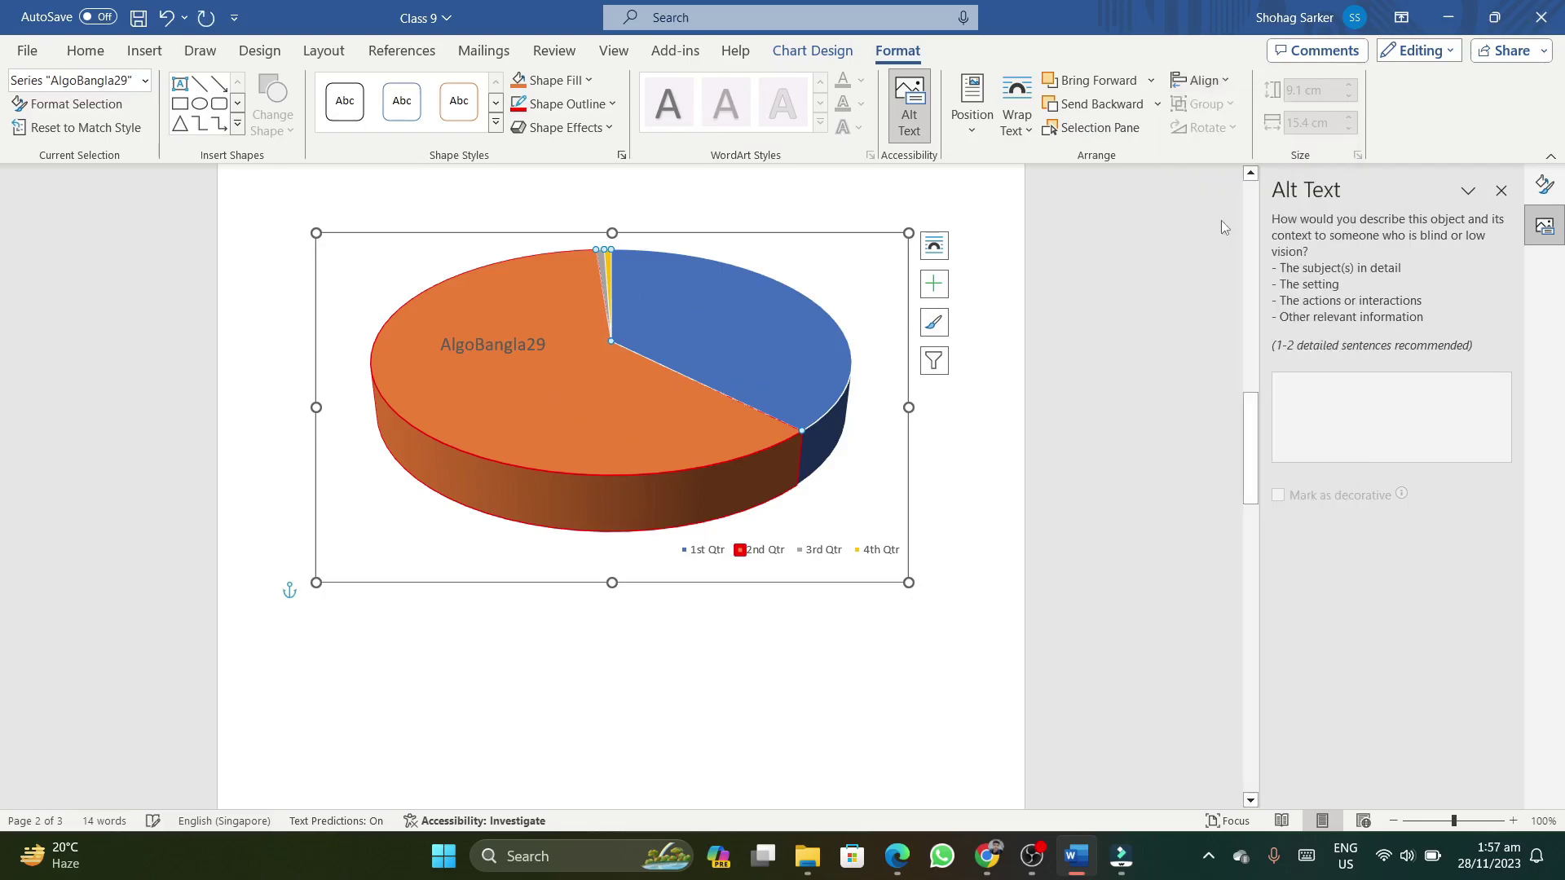
{"action": "left_click", "coordinate": [1215, 81]}
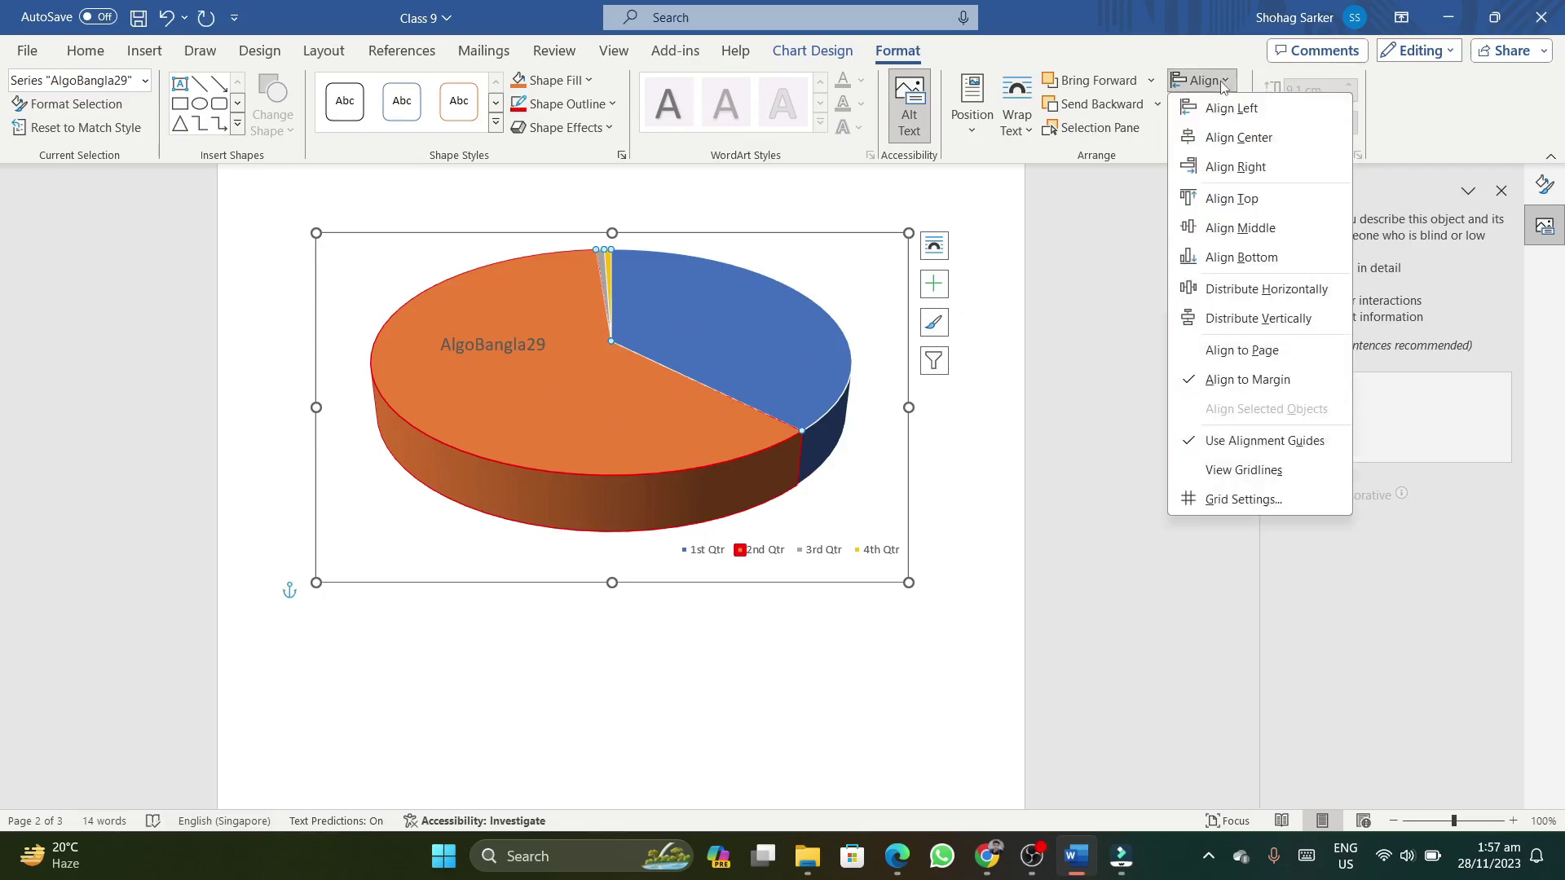
{"action": "left_click", "coordinate": [1225, 140]}
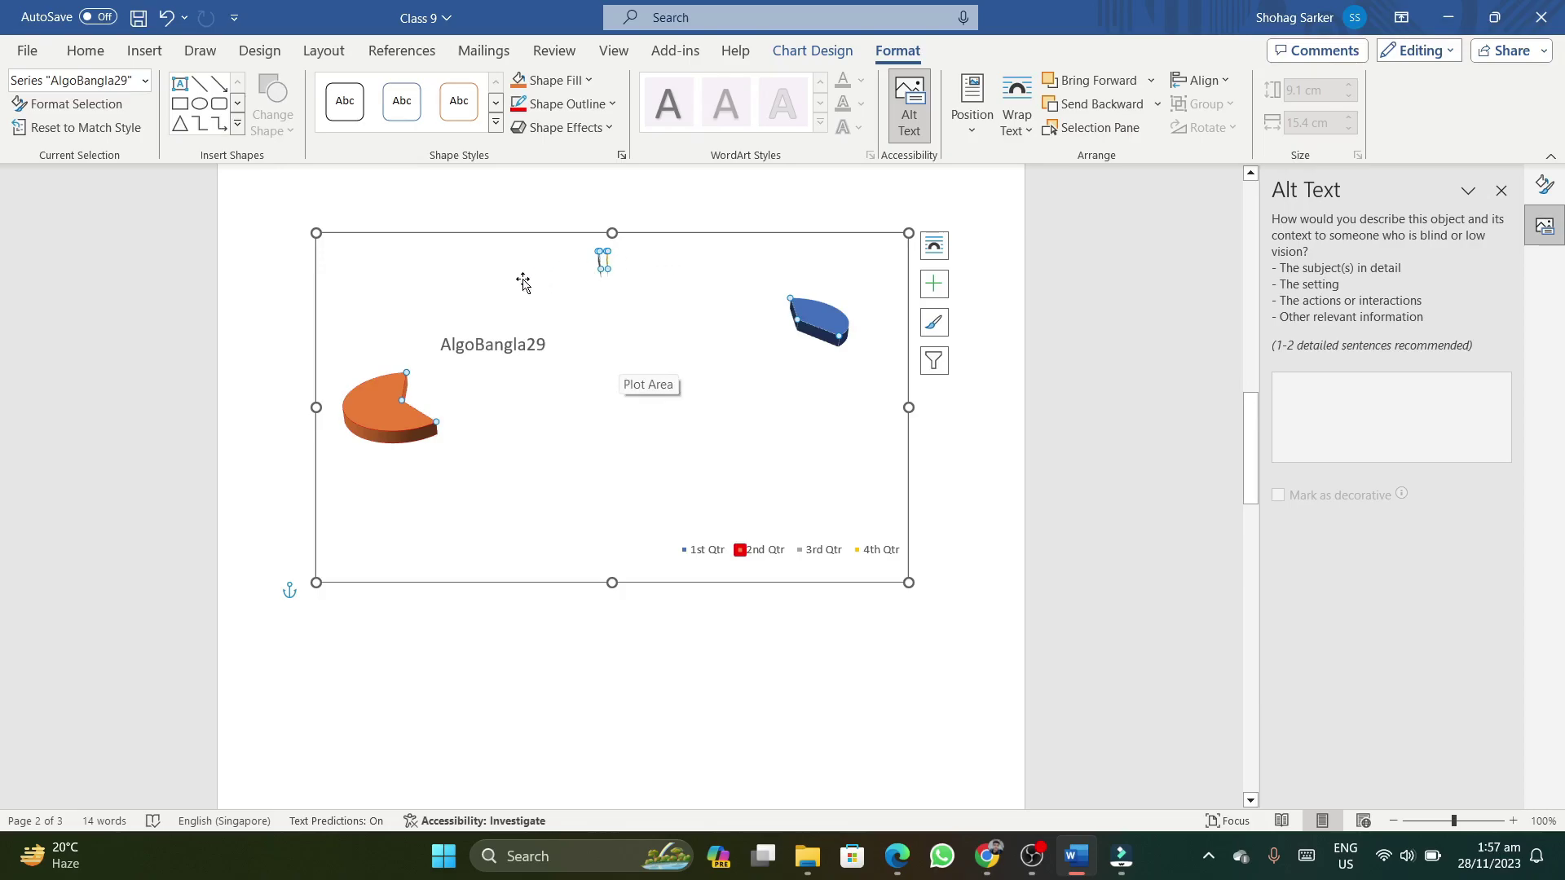
{"action": "key", "text": "ctrl+z"}
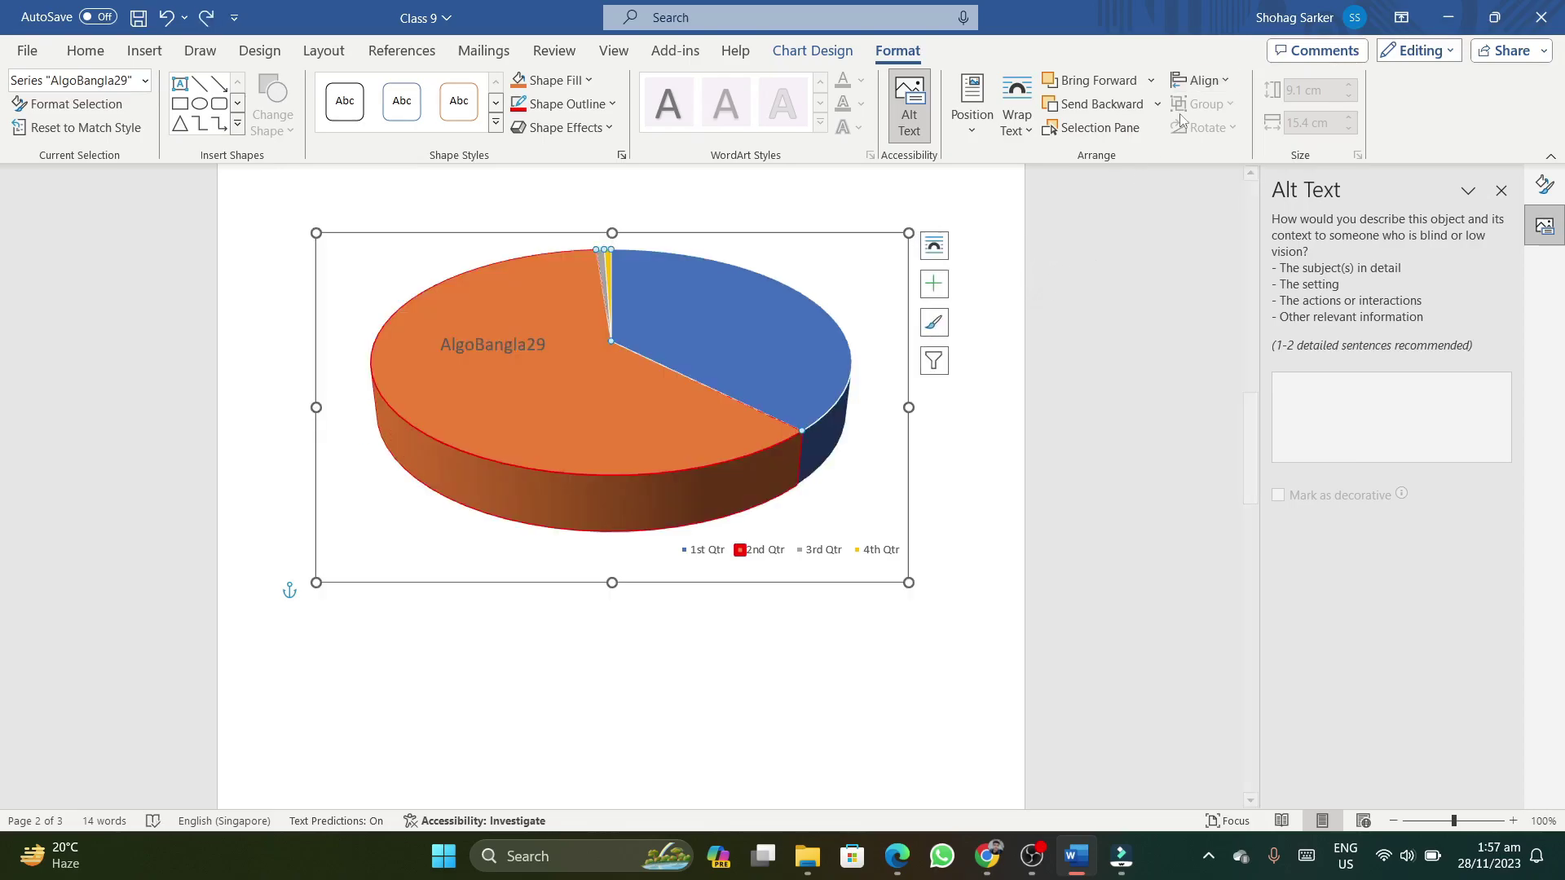
{"action": "left_click", "coordinate": [1217, 84]}
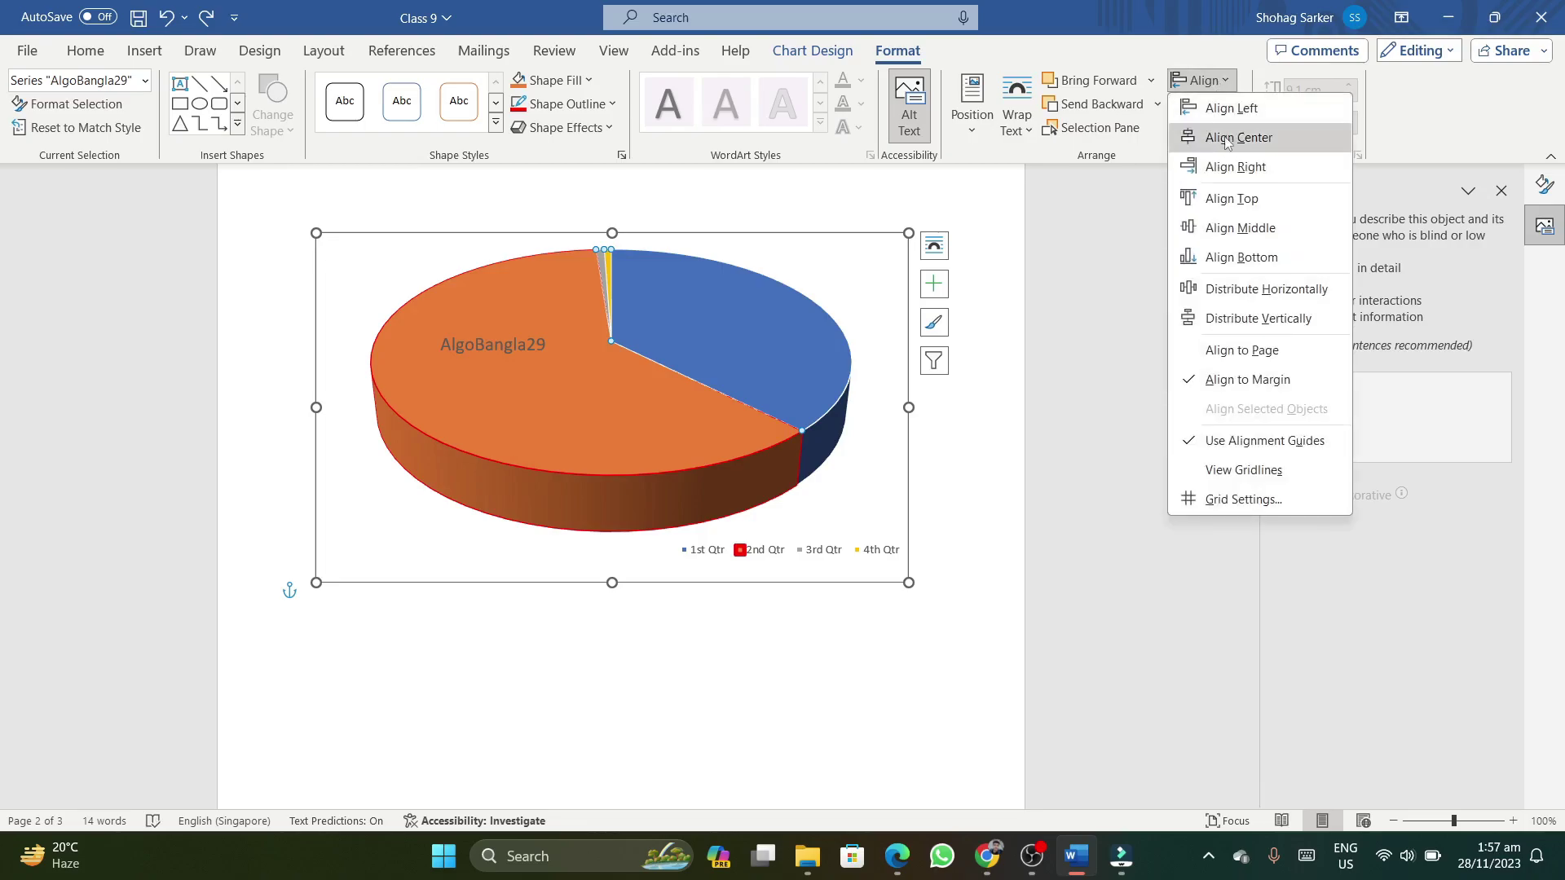
{"action": "left_click", "coordinate": [1231, 167]}
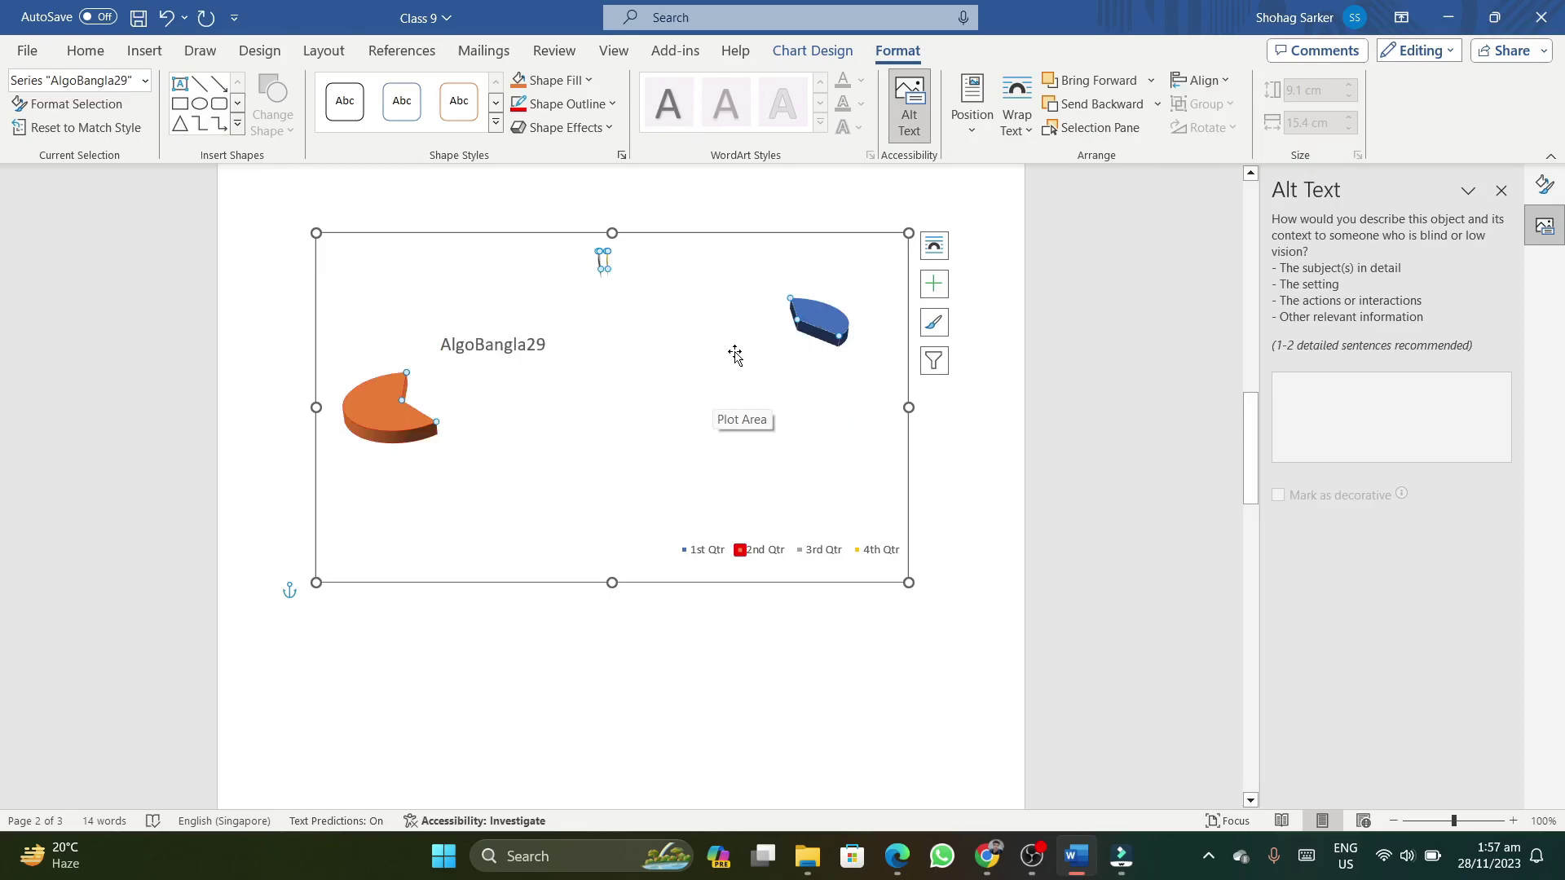
{"action": "key", "text": "ctrl+z"}
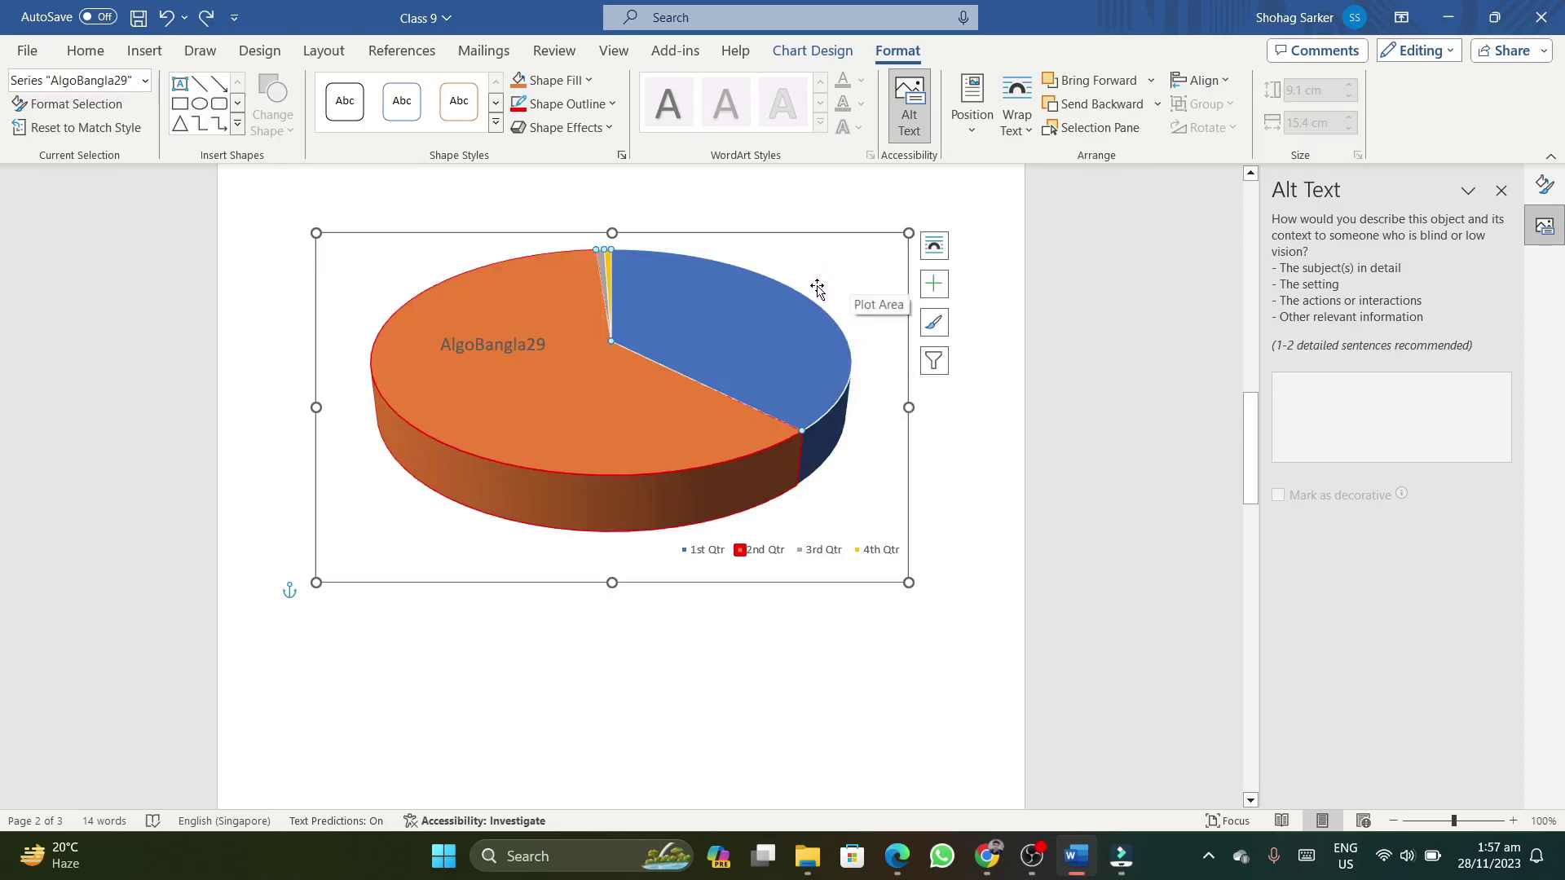
Explode the pie by dragging the blue 1st Qtr, orange 2nd Qtr and thin slices outward
{"action": "mouse_move", "coordinate": [733, 342]}
{"action": "left_click_drag", "start_coordinate": [750, 359], "coordinate": [819, 338]}
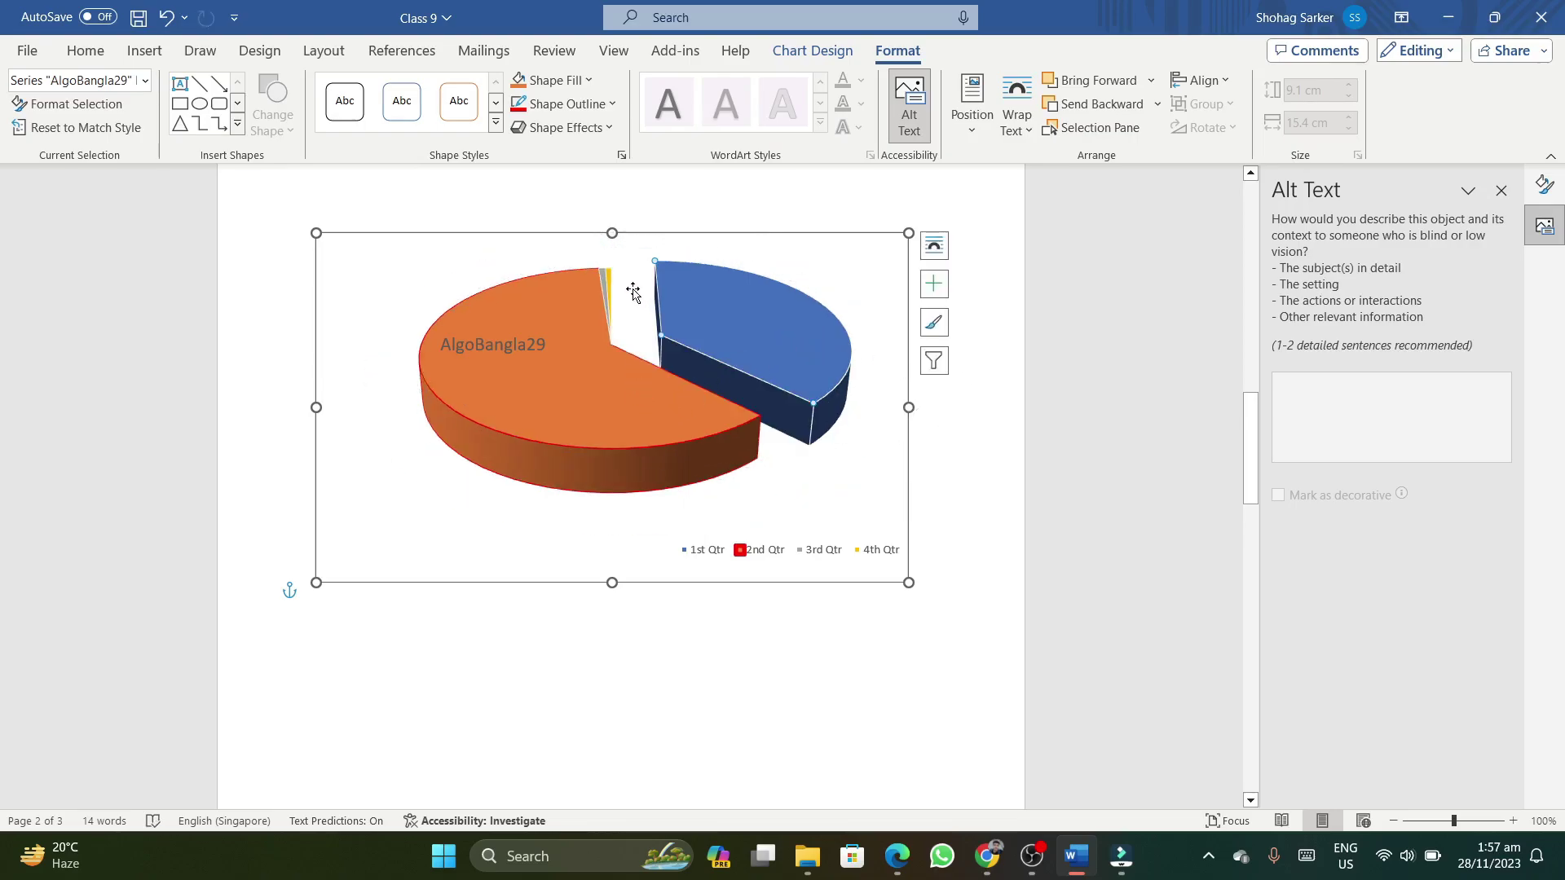
{"action": "left_click_drag", "start_coordinate": [570, 302], "coordinate": [466, 326]}
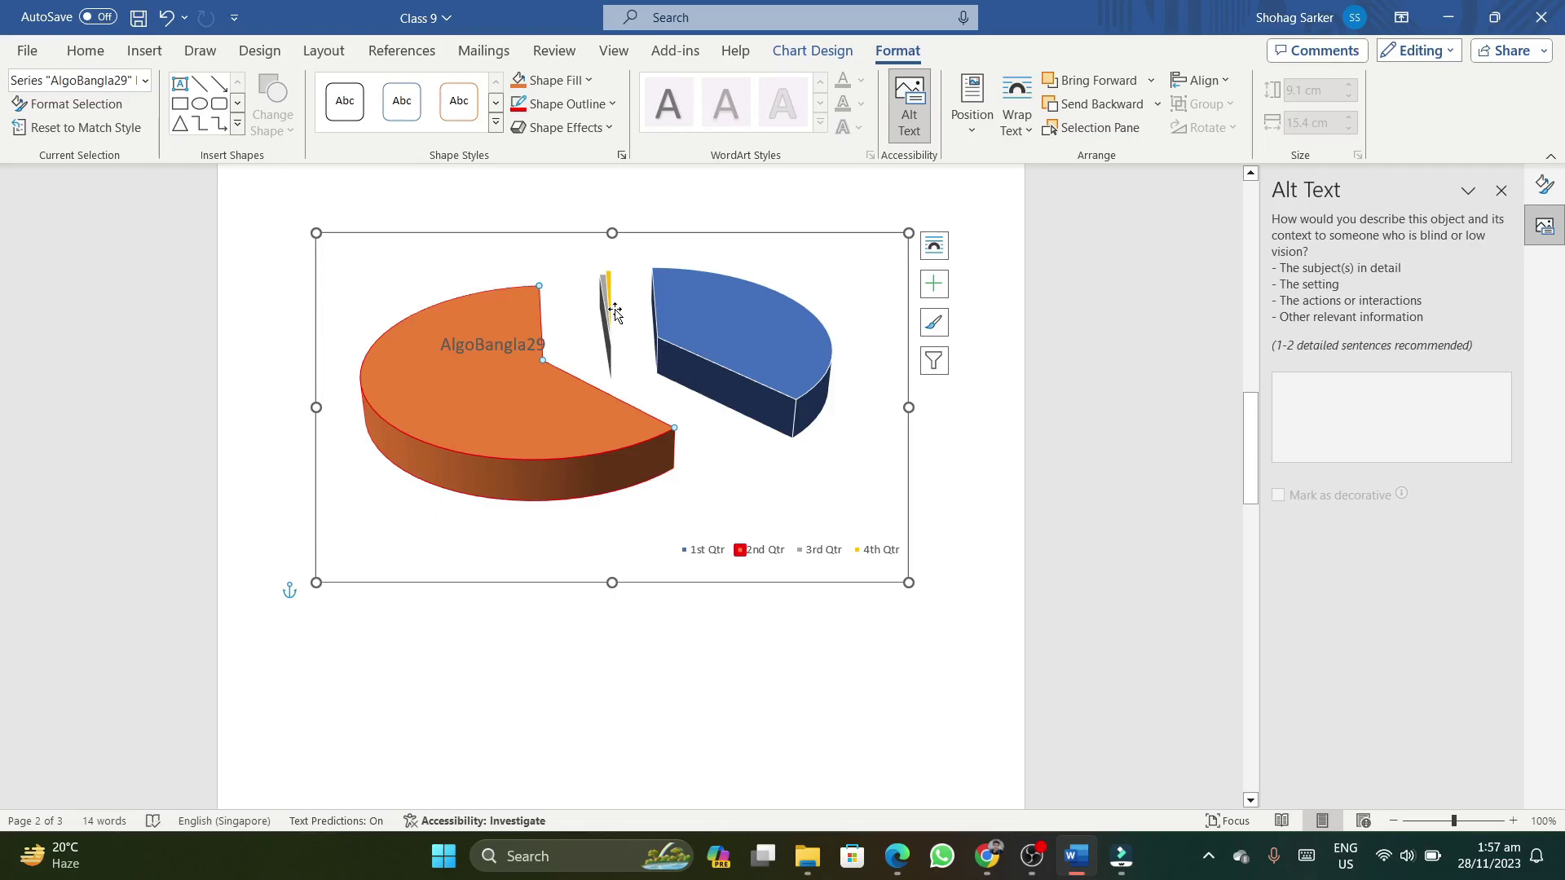
{"action": "left_click", "coordinate": [603, 308]}
{"action": "mouse_move", "coordinate": [607, 289]}
{"action": "left_mouse_down"}
{"action": "mouse_move", "coordinate": [662, 302]}
{"action": "mouse_move", "coordinate": [675, 384]}
{"action": "left_mouse_up"}
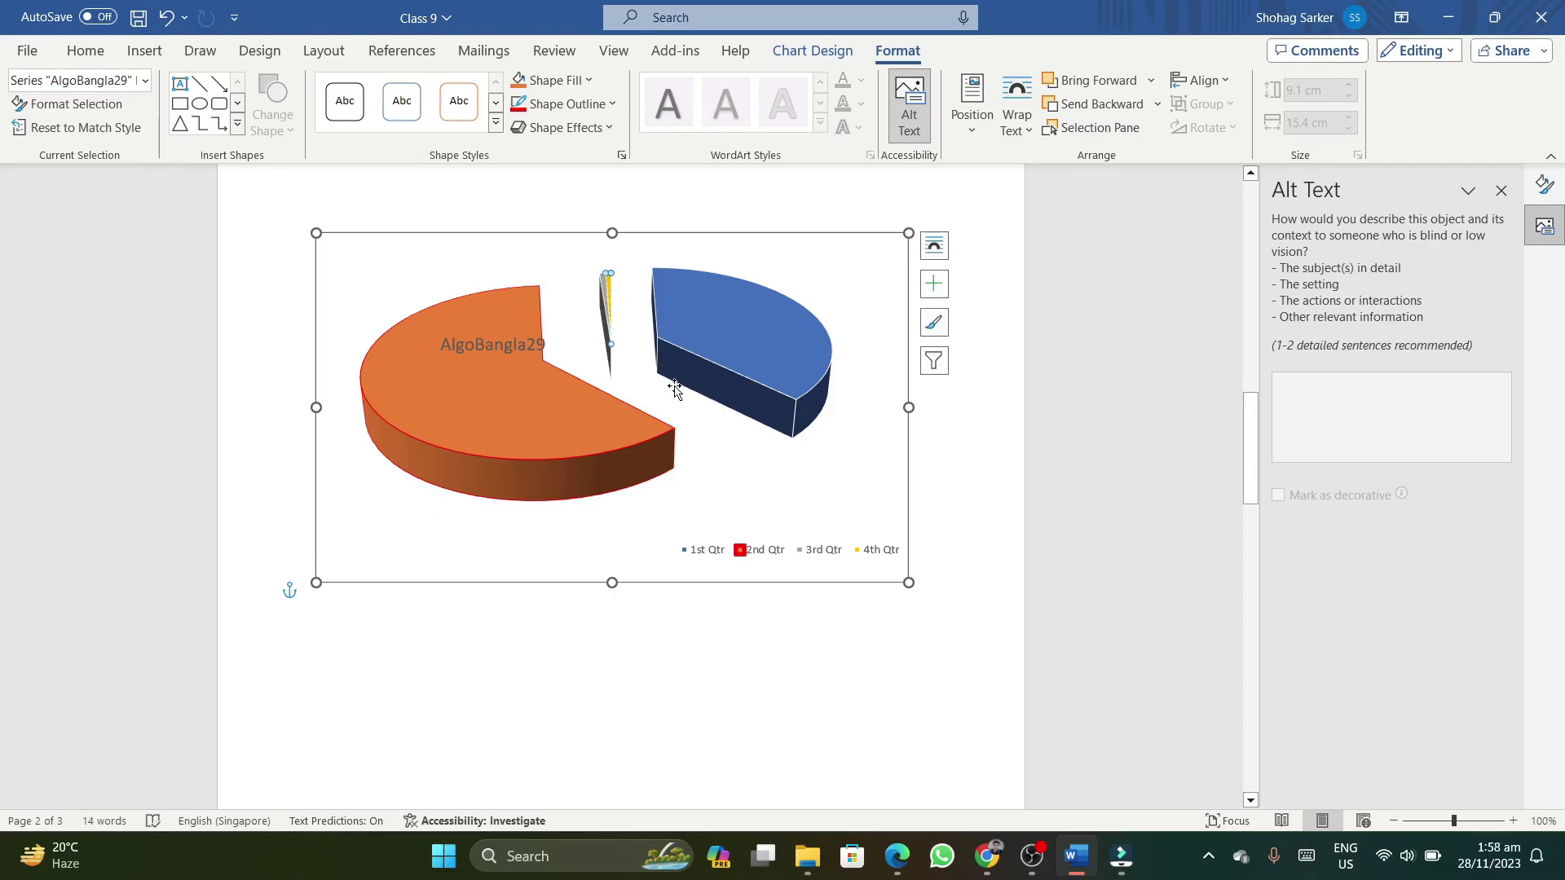
{"action": "left_click", "coordinate": [599, 469]}
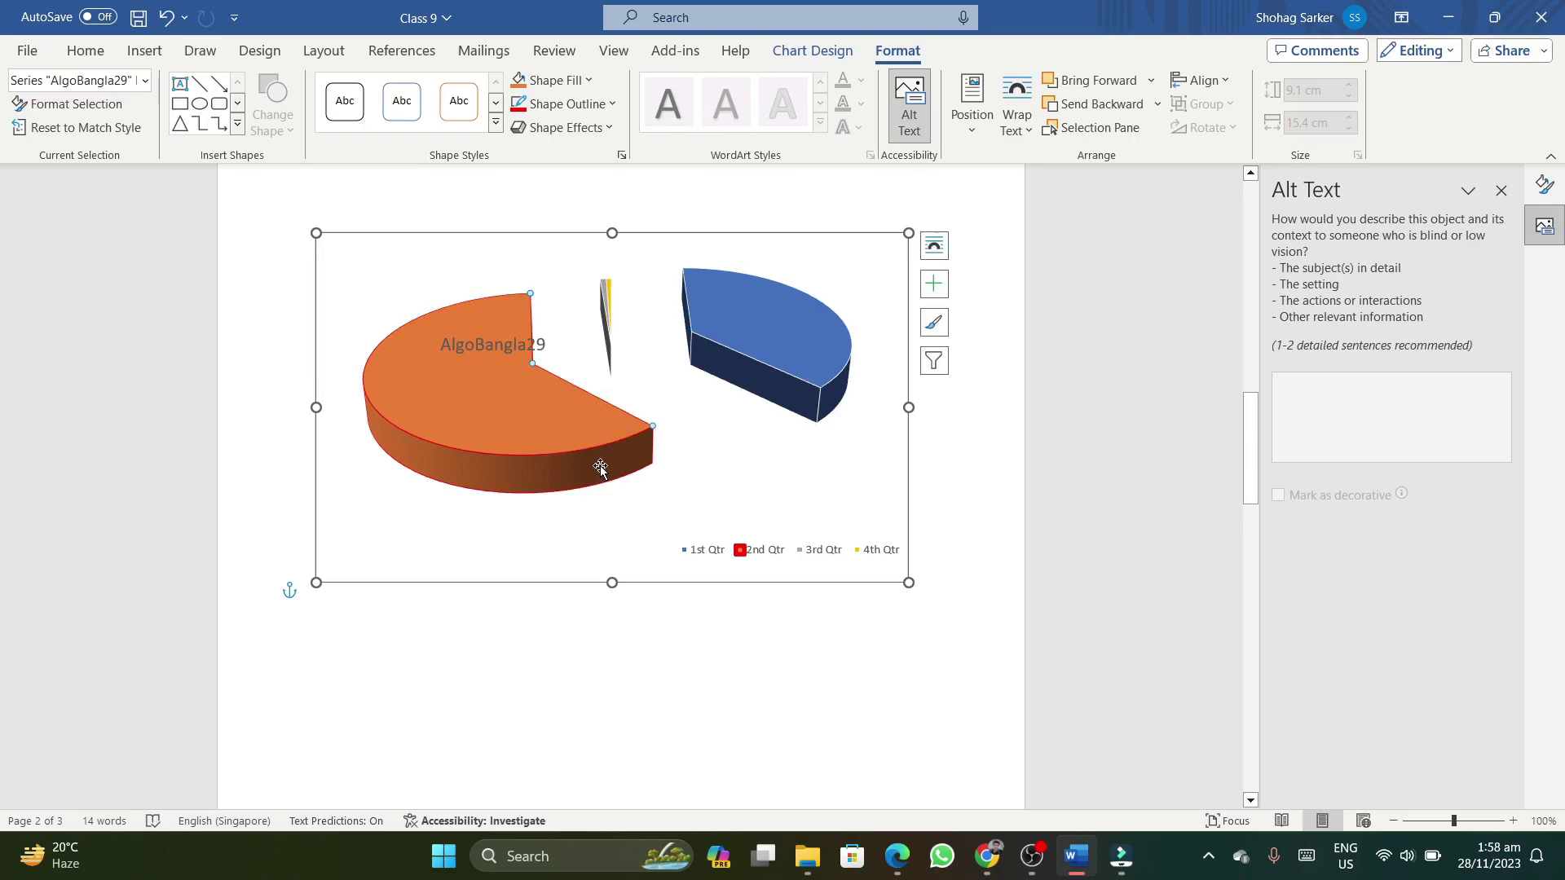
Open Format Data Point for the orange slice and scroll to the Thank You page
{"action": "double_click", "coordinate": [601, 469]}
{"action": "scroll", "coordinate": [718, 441], "scroll_direction": "down", "scroll_amount": 10}
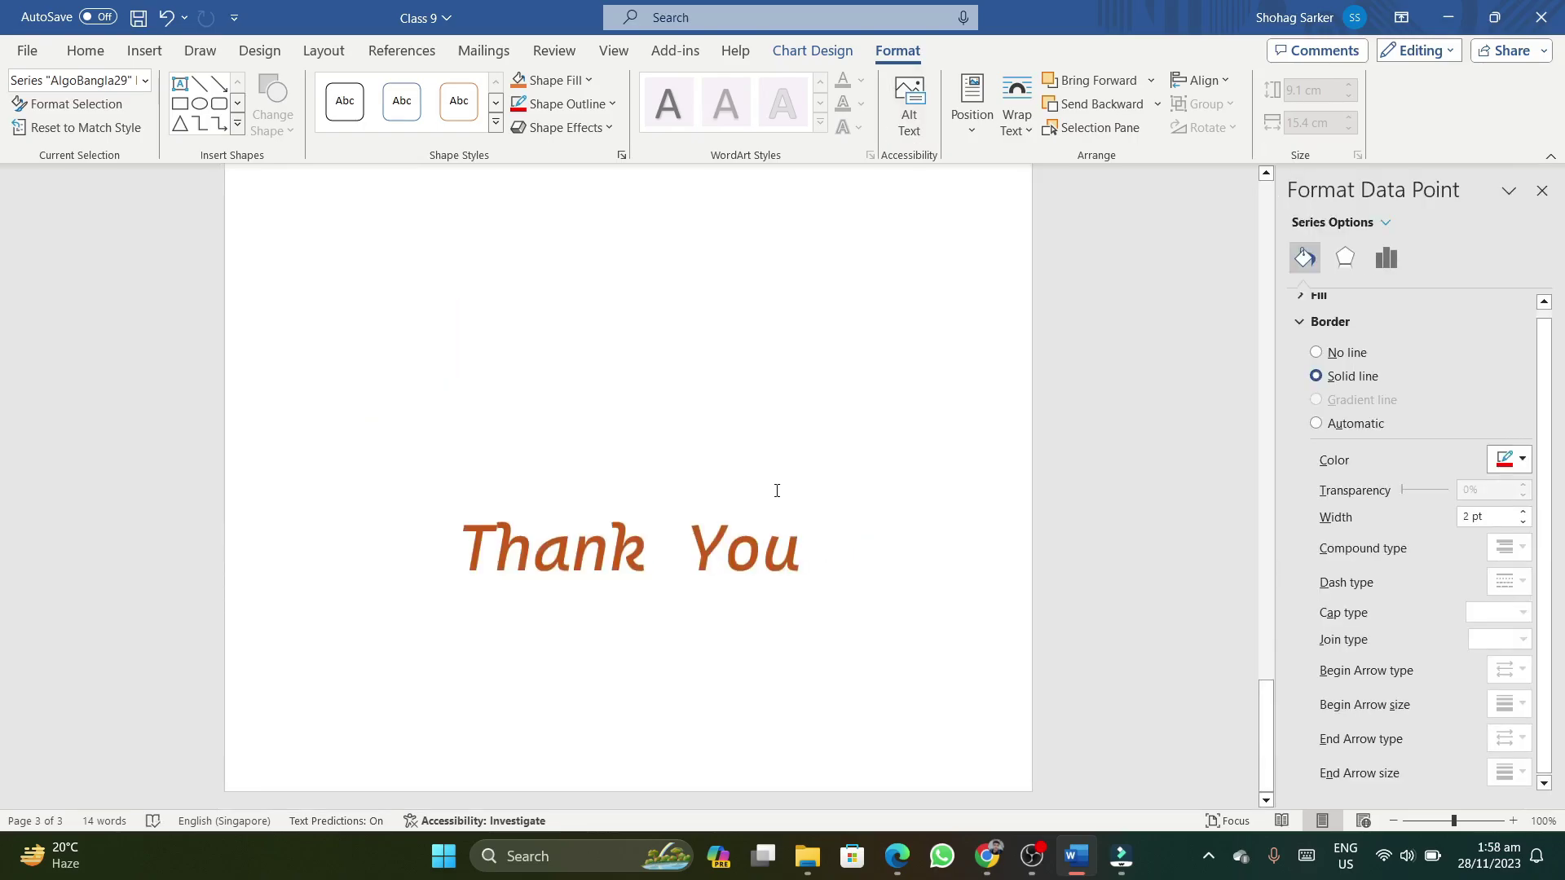